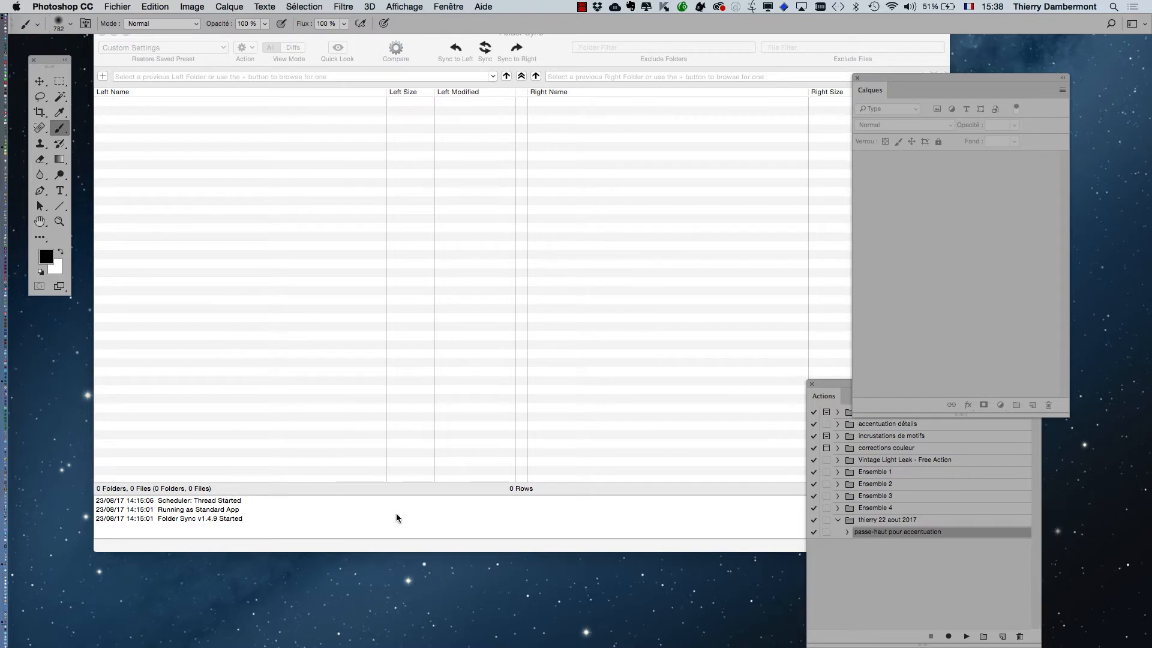
- Close the Folder Sync window and switch to Finder
{"action": "left_click", "coordinate": [396, 514]}
{"action": "key", "text": "super+w"}
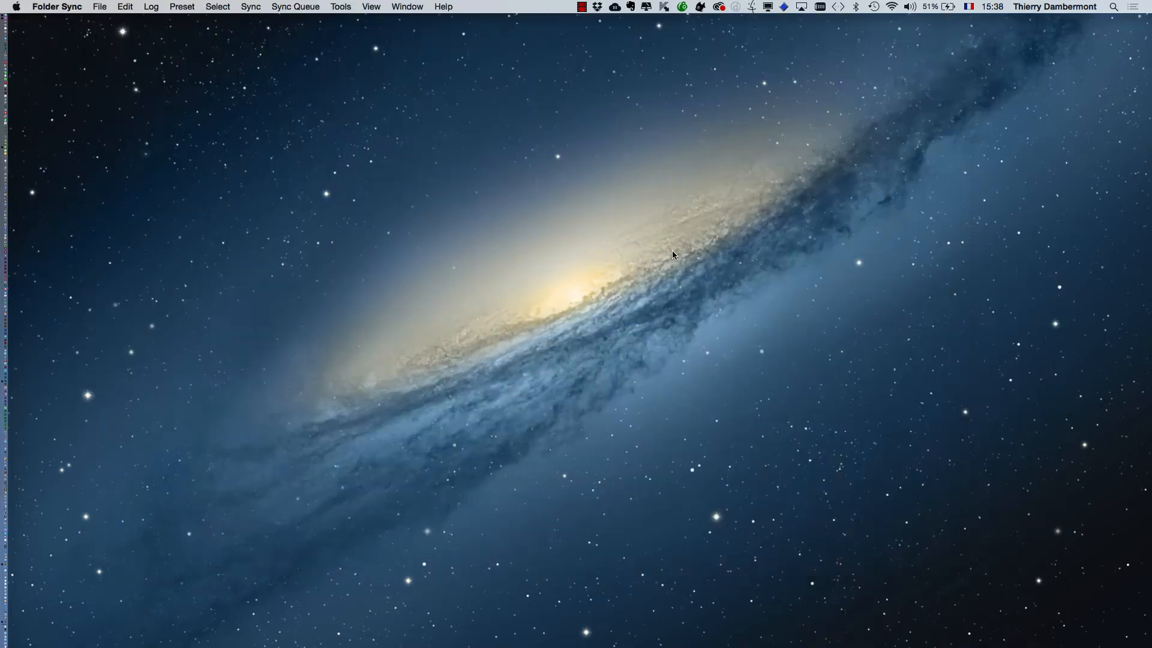
{"action": "key", "text": "super+Tab"}
{"action": "left_click", "coordinate": [662, 334]}
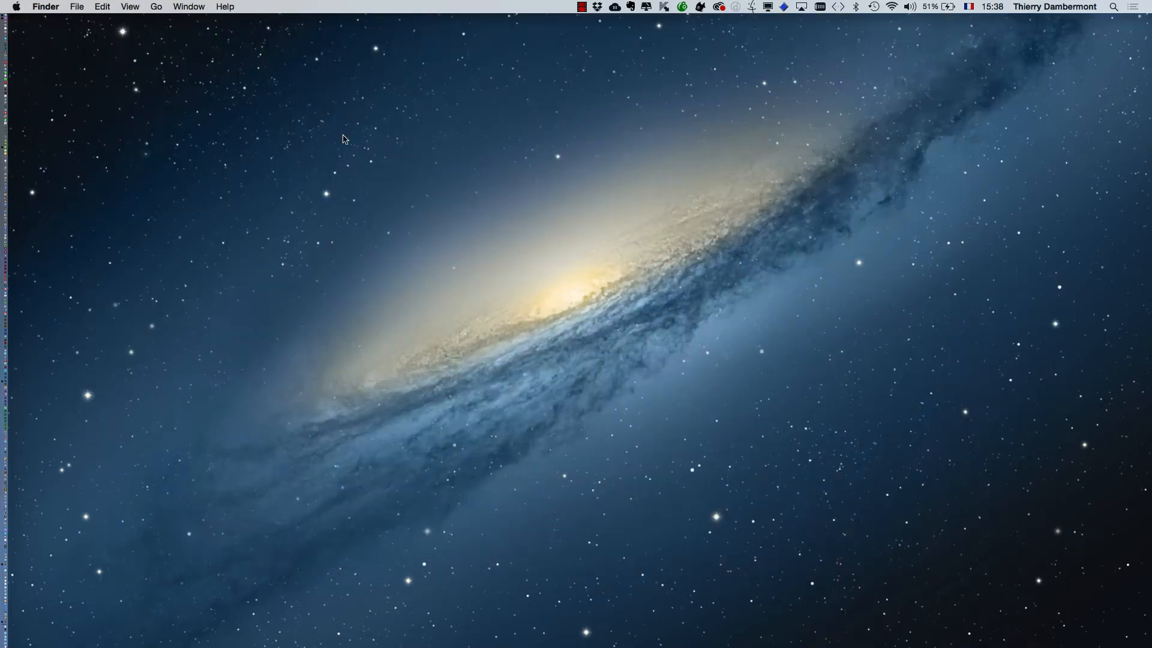
- Open a new Finder window on the folder "JOUR 4 PHOTOSHOP MASTER TRANSMEDIA le 22 aout 2017" and make the window taller
{"action": "left_click", "coordinate": [76, 6]}
{"action": "left_click", "coordinate": [87, 18]}
{"action": "left_click", "coordinate": [167, 181]}
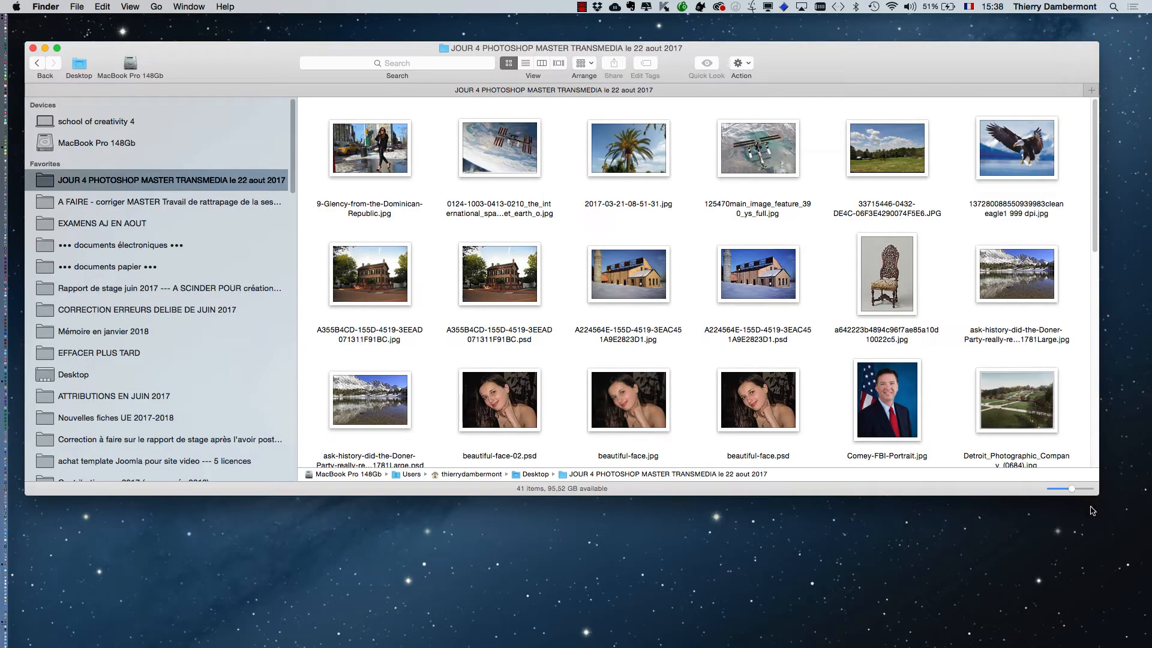
{"action": "left_click_drag", "start_coordinate": [1097, 494], "coordinate": [1103, 611]}
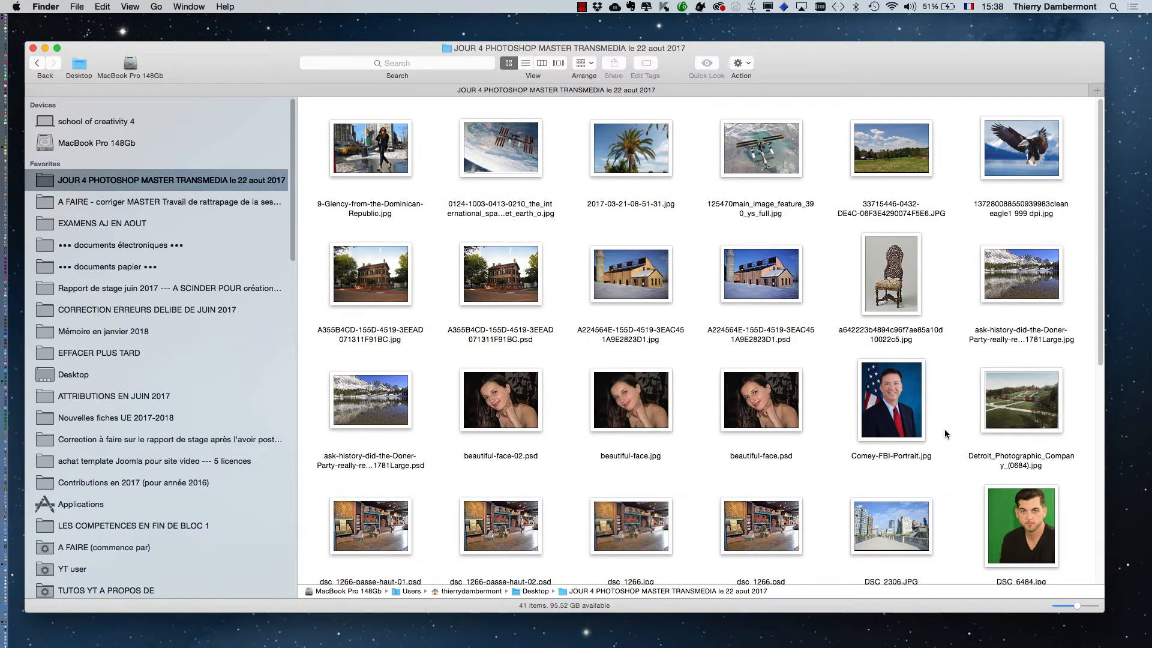
- Find the portrait IMG_1894.jpg in the folder and open it in Photoshop
{"action": "scroll", "coordinate": [948, 418], "scroll_direction": "down", "scroll_amount": 10}
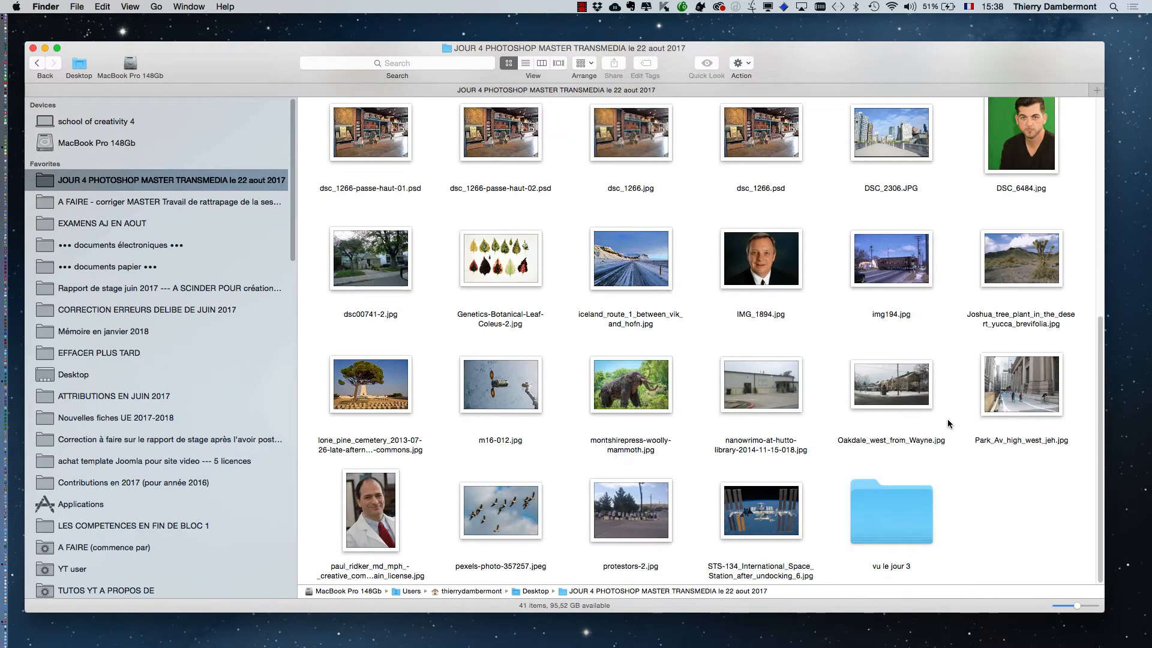
{"action": "scroll", "coordinate": [947, 418], "scroll_direction": "up", "scroll_amount": 5}
{"action": "left_click", "coordinate": [778, 473]}
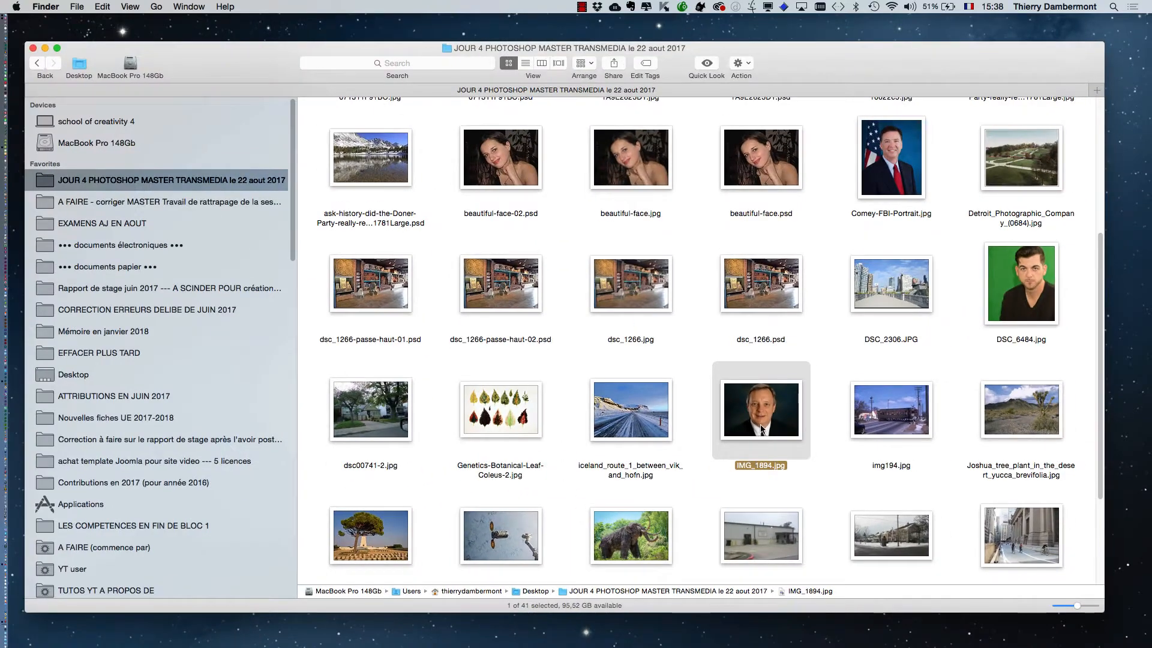
{"action": "left_click_drag", "start_coordinate": [763, 430], "coordinate": [28, 385]}
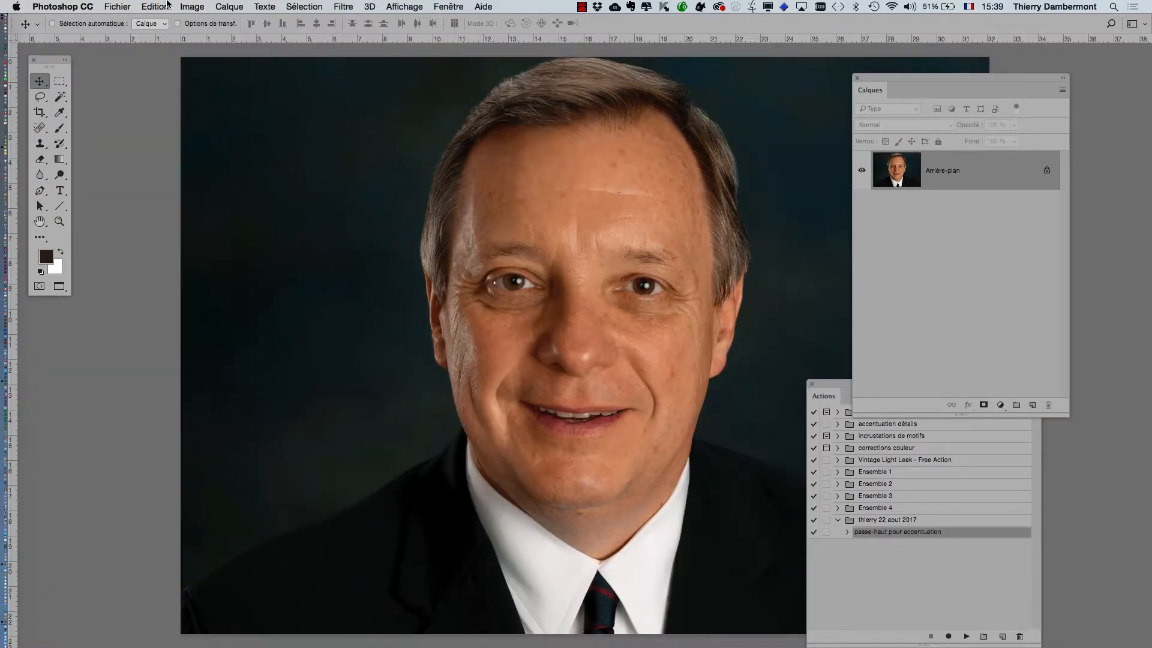
- Assign the sRGB IEC61966-2.1 colour profile to the portrait after comparing it with the preview on and off
{"action": "left_click", "coordinate": [157, 6]}
{"action": "left_click", "coordinate": [227, 428]}
{"action": "left_click", "coordinate": [580, 159]}
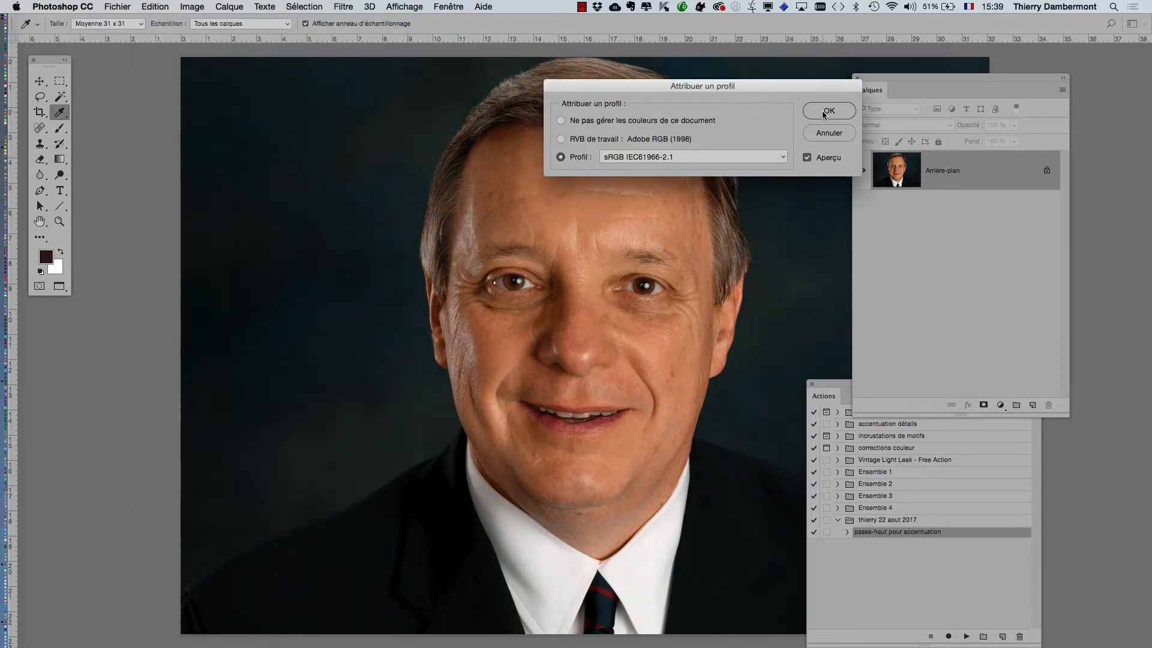
{"action": "left_click", "coordinate": [826, 160]}
{"action": "left_click", "coordinate": [822, 158]}
{"action": "left_click", "coordinate": [821, 159]}
{"action": "left_click", "coordinate": [829, 117]}
{"action": "key", "text": "v"}
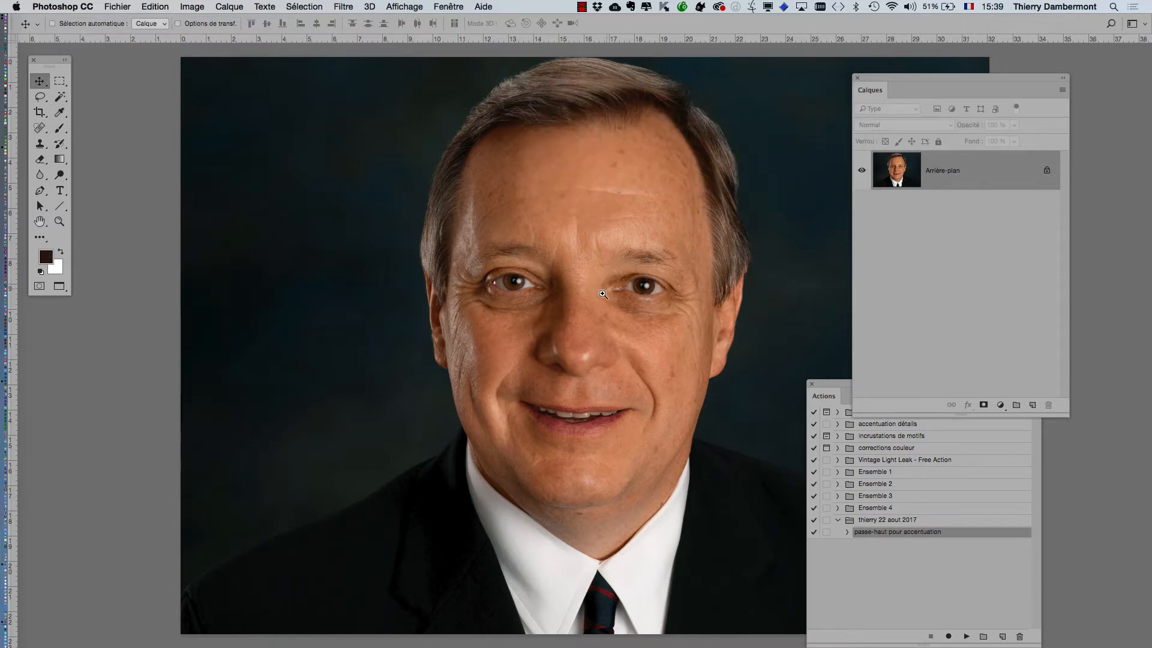
- Examine the skin texture of the portrait up close around the eyes, cheeks, nose and mouth
{"action": "scroll", "coordinate": [602, 294], "scroll_direction": "up", "scroll_amount": 1}
{"action": "left_click_drag", "start_coordinate": [588, 255], "coordinate": [398, 265]}
{"action": "left_click", "coordinate": [414, 330], "text": "super"}
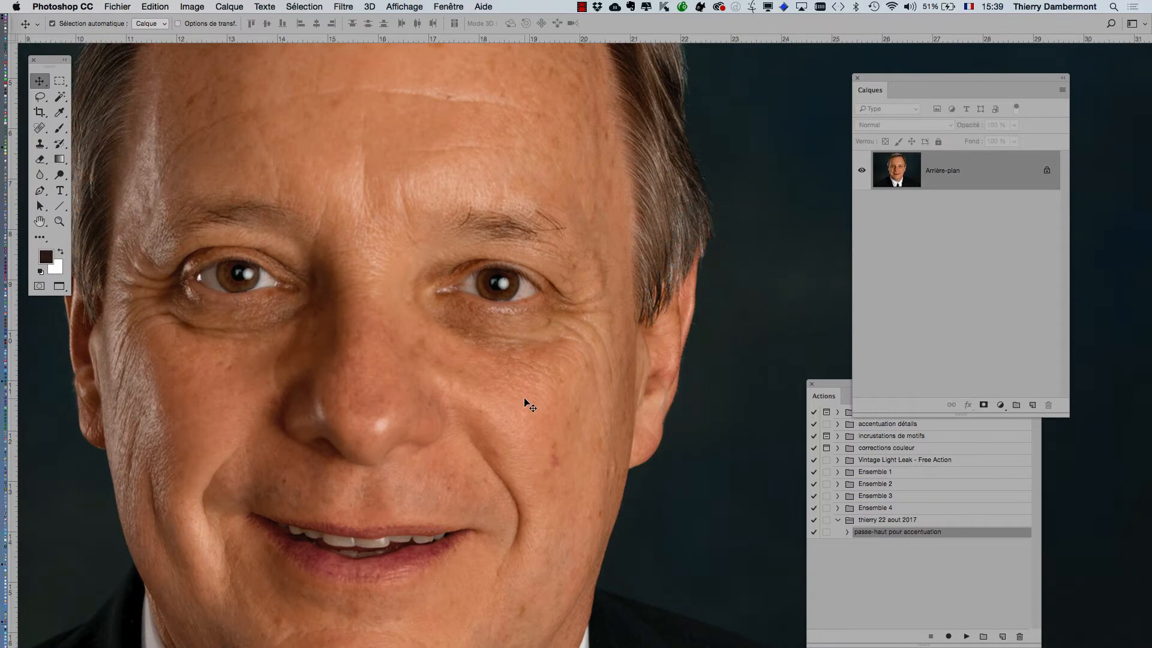
{"action": "scroll", "coordinate": [527, 403], "scroll_direction": "down", "scroll_amount": 2}
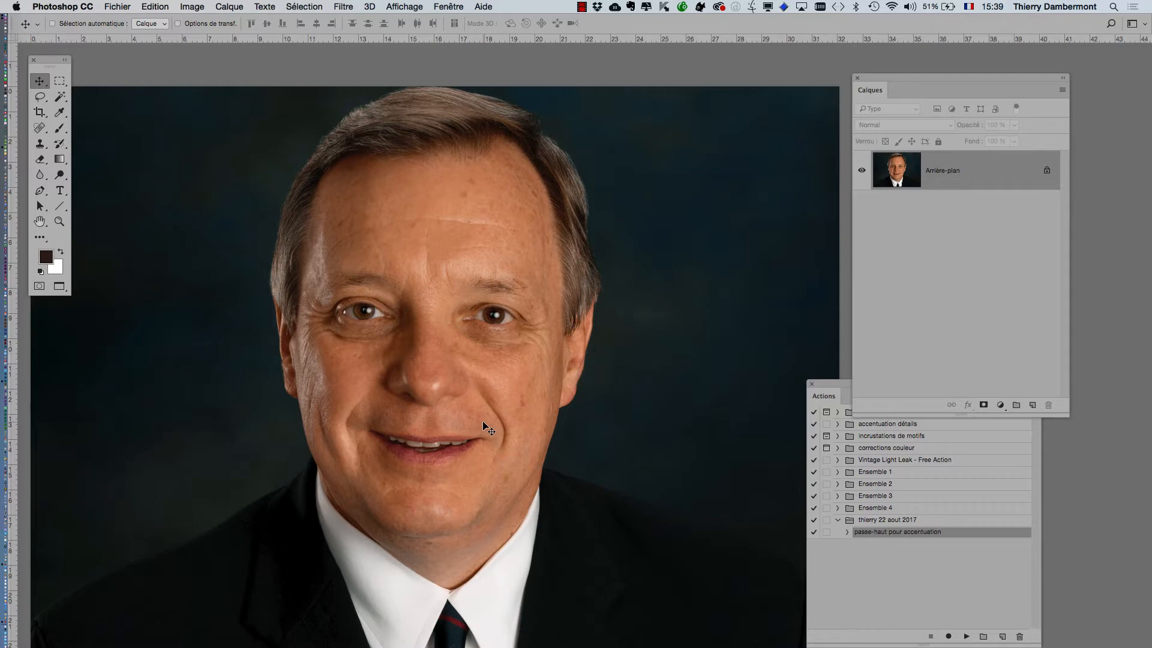
{"action": "left_click", "coordinate": [435, 379], "text": "super"}
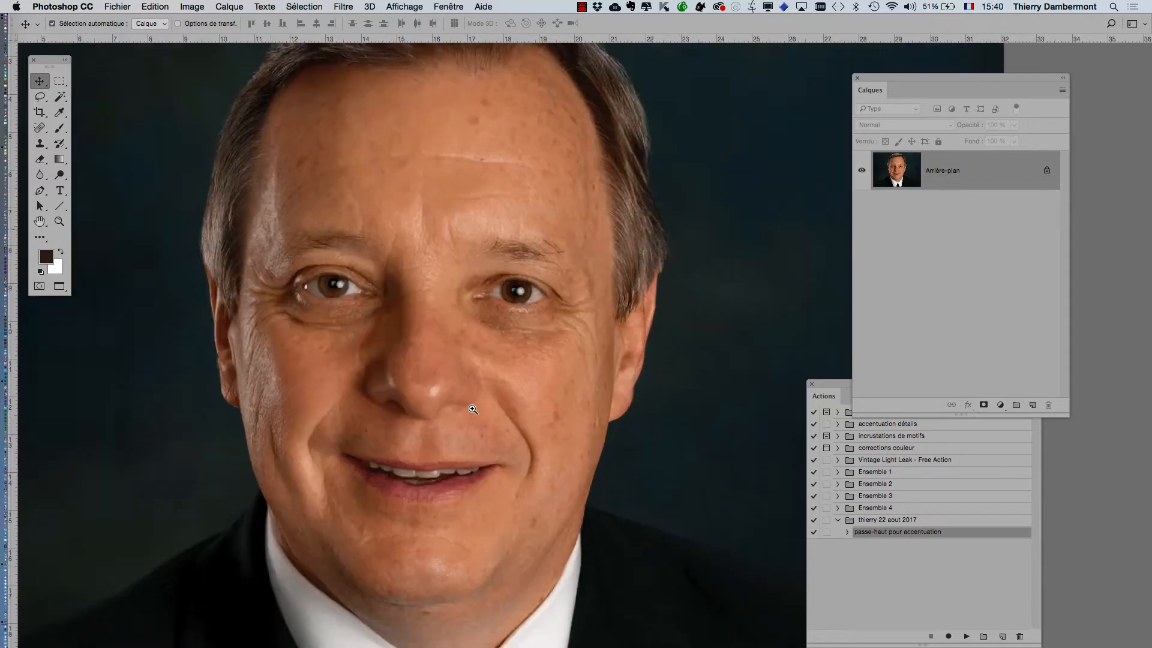
{"action": "left_click", "coordinate": [543, 375], "text": "super"}
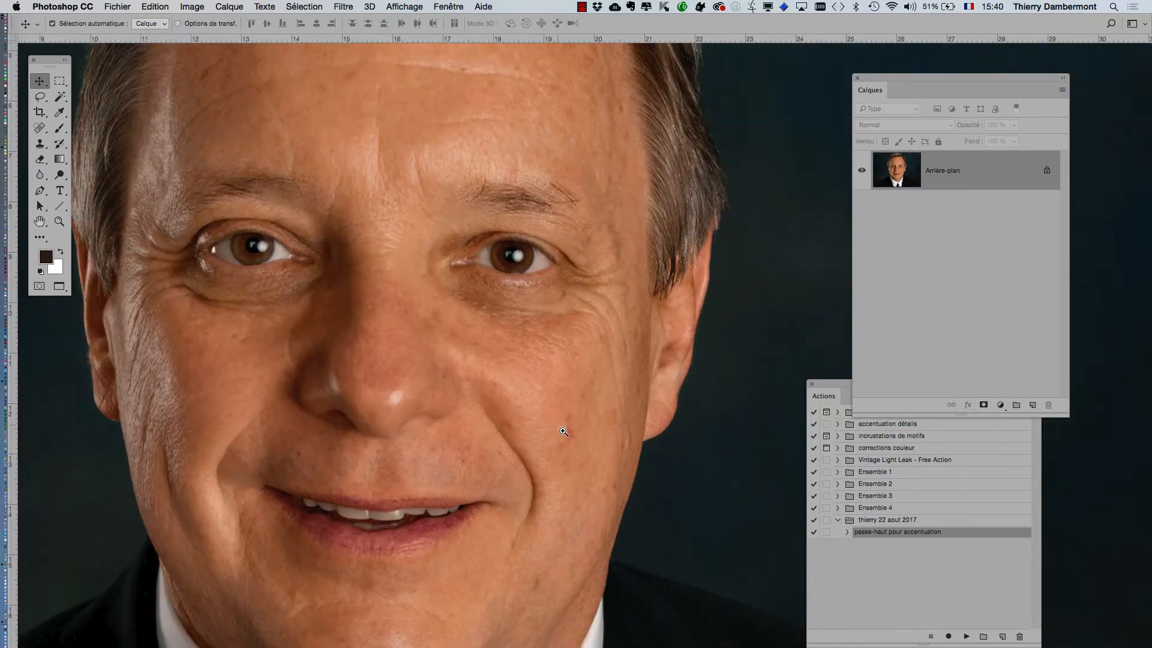
{"action": "left_click_drag", "start_coordinate": [372, 291], "coordinate": [564, 295]}
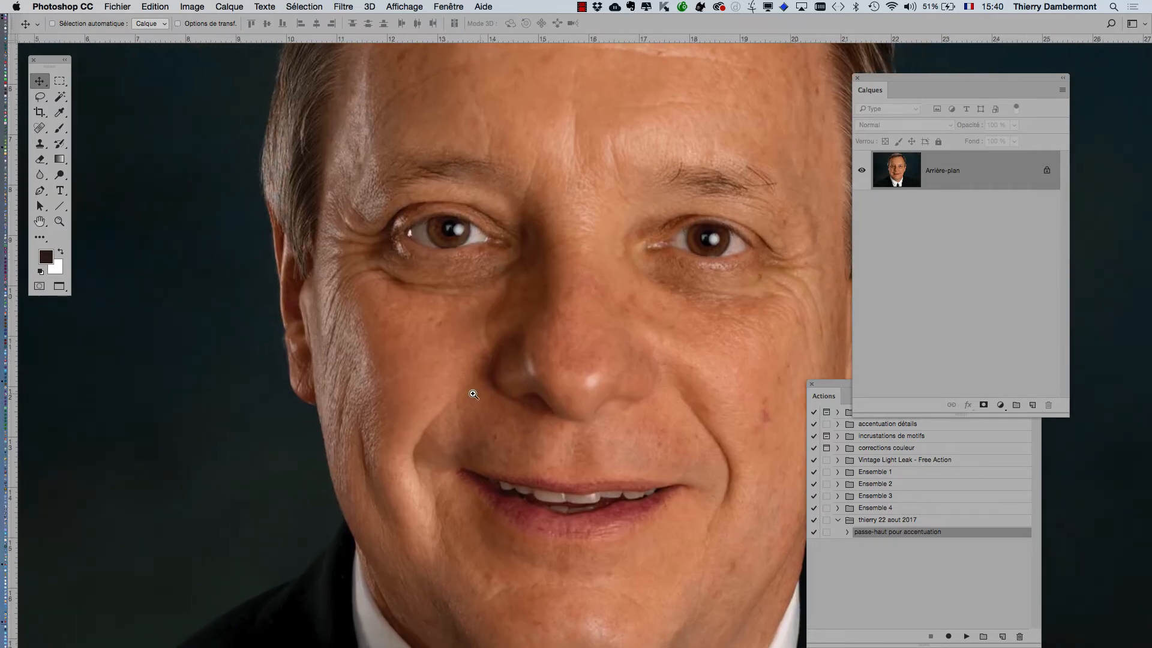
{"action": "left_click", "coordinate": [429, 401], "text": "super"}
{"action": "mouse_move", "coordinate": [394, 399]}
{"action": "left_mouse_down"}
{"action": "mouse_move", "coordinate": [417, 293]}
{"action": "mouse_move", "coordinate": [323, 350]}
{"action": "mouse_move", "coordinate": [300, 393]}
{"action": "left_mouse_up"}
{"action": "left_click_drag", "start_coordinate": [348, 354], "coordinate": [290, 404]}
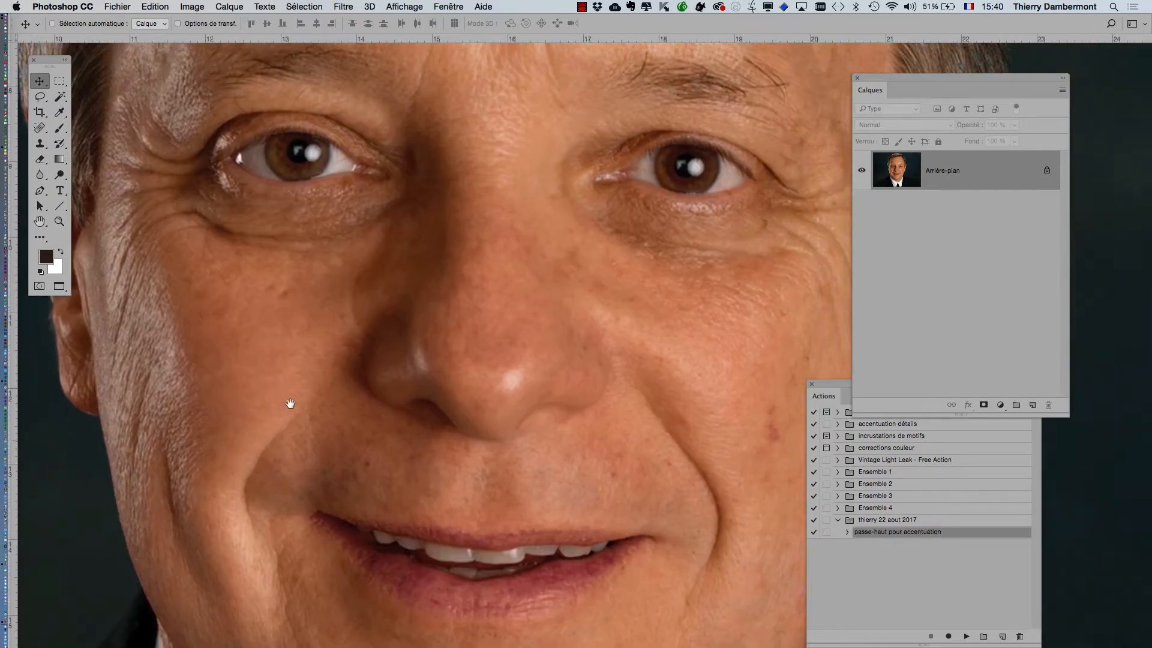
{"action": "mouse_move", "coordinate": [477, 408]}
{"action": "left_mouse_down"}
{"action": "mouse_move", "coordinate": [429, 498]}
{"action": "mouse_move", "coordinate": [561, 406]}
{"action": "mouse_move", "coordinate": [525, 411]}
{"action": "left_mouse_up"}
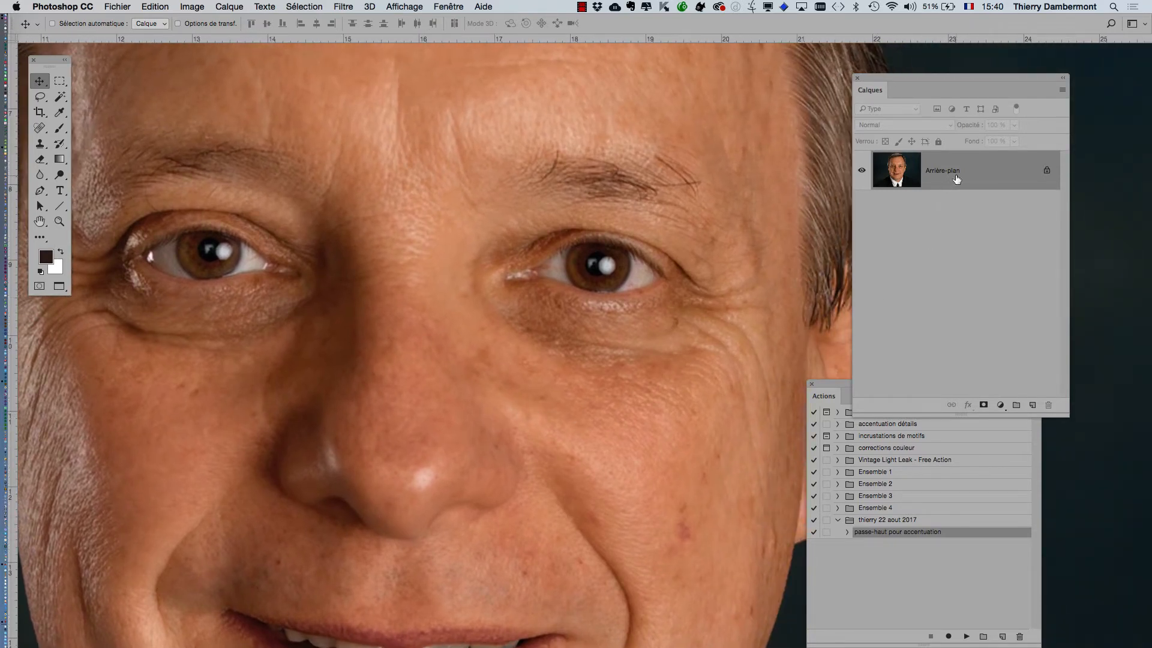
- Close the Actions panel and duplicate the Arrière-plan layer
{"action": "left_click", "coordinate": [811, 383]}
{"action": "left_click_drag", "start_coordinate": [906, 73], "coordinate": [910, 136]}
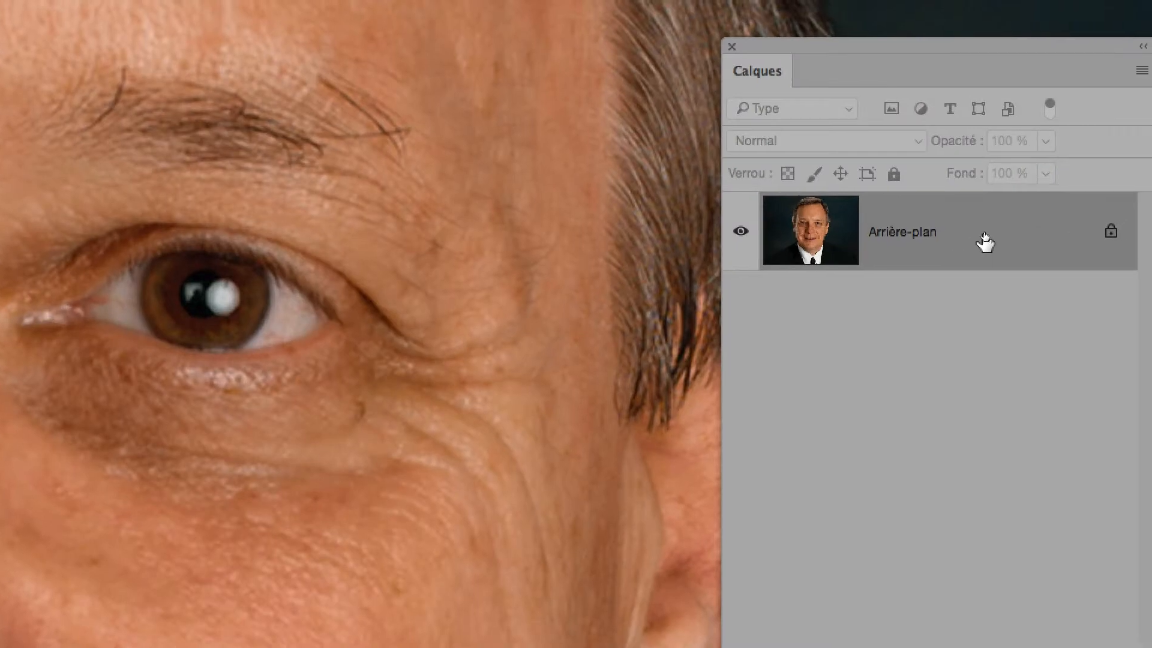
{"action": "left_click_drag", "start_coordinate": [986, 243], "coordinate": [1040, 495]}
{"action": "left_click_drag", "start_coordinate": [1003, 326], "coordinate": [1049, 535]}
{"action": "left_click_drag", "start_coordinate": [1019, 400], "coordinate": [1018, 400]}
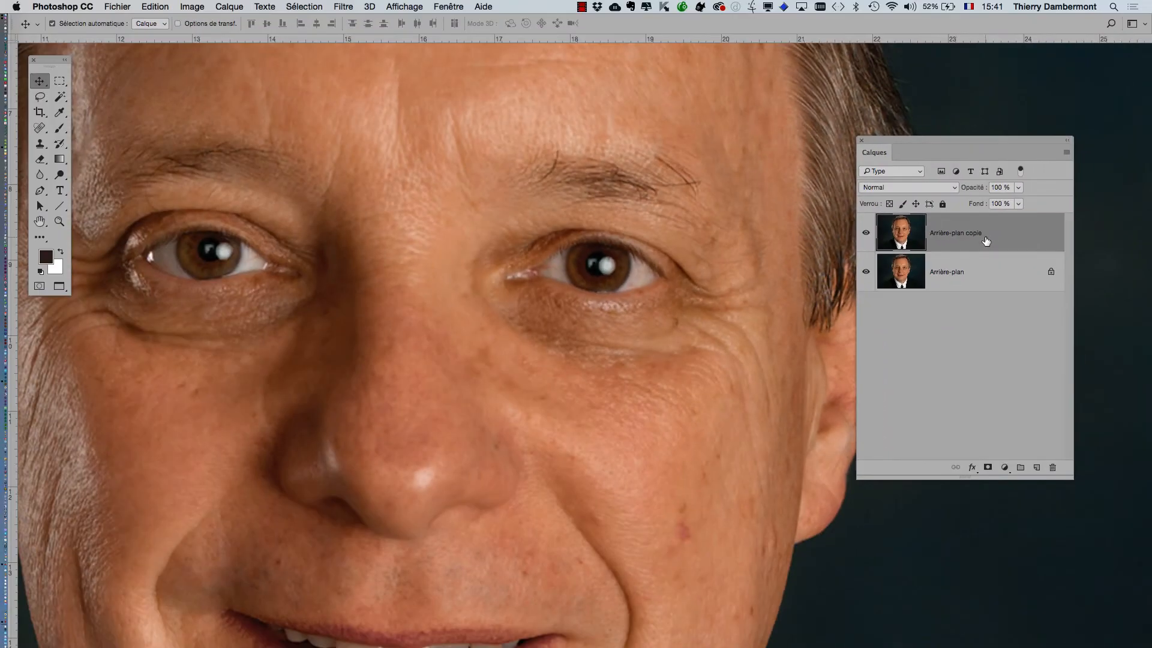
- Invert the colours of the Arrière-plan copie layer with the Négatif adjustment
{"action": "left_click", "coordinate": [190, 6]}
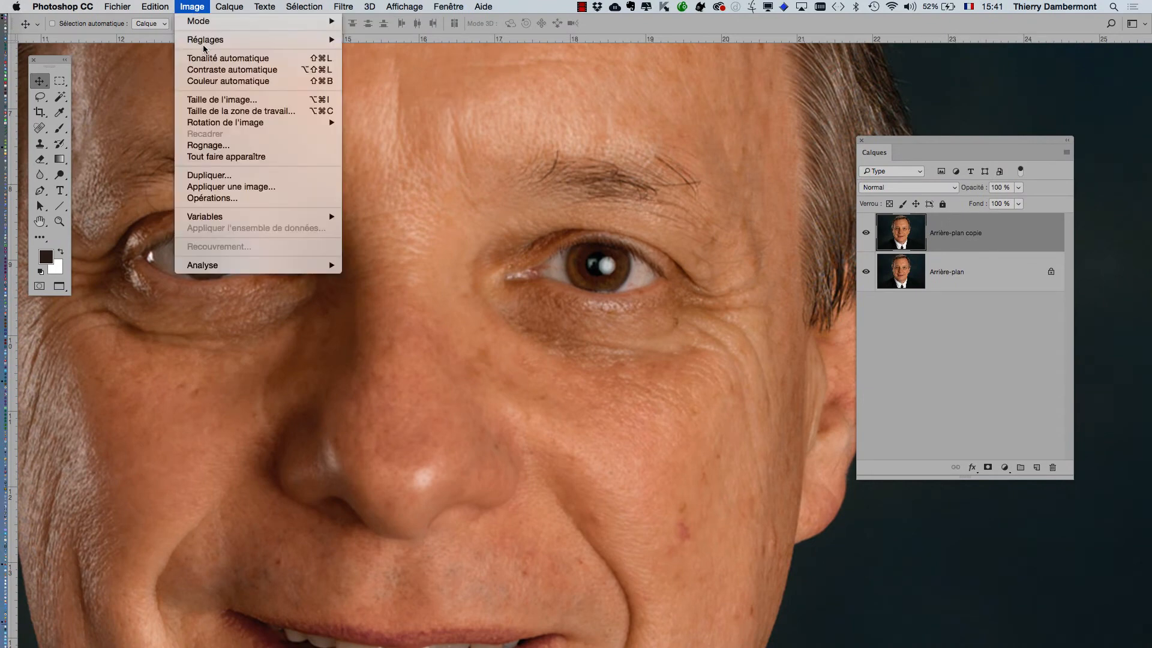
{"action": "mouse_move", "coordinate": [205, 42]}
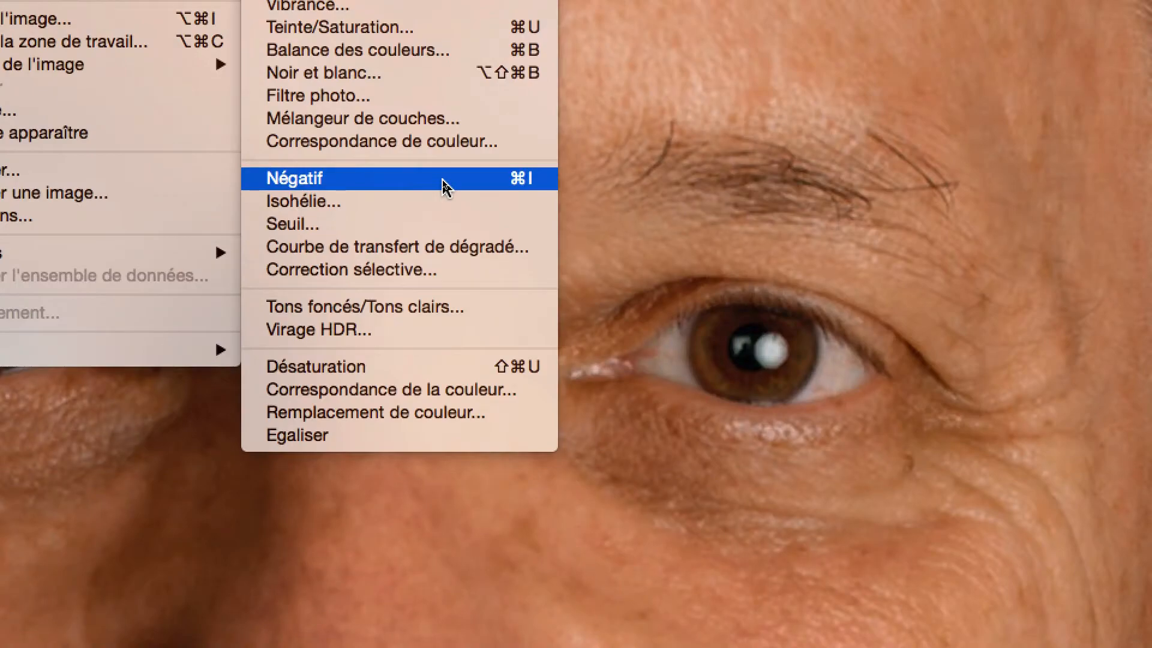
{"action": "left_click", "coordinate": [444, 183]}
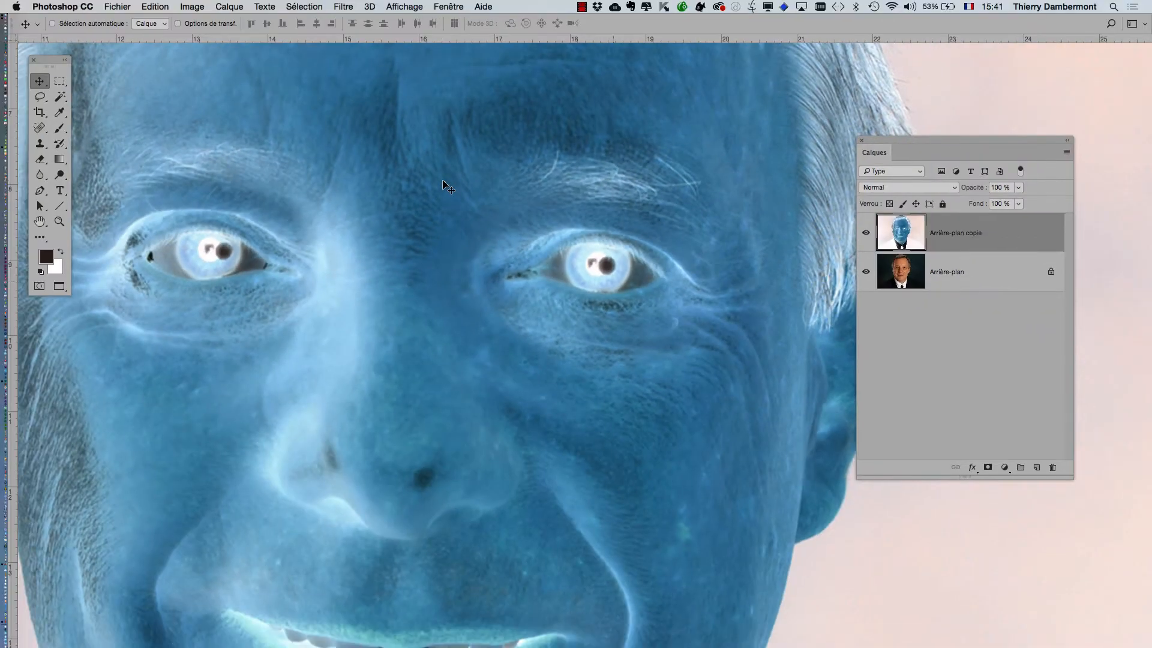
- Move the Calques panel closer to the portrait and convert the Arrière-plan copie layer to a smart object
{"action": "left_click", "coordinate": [542, 278], "text": "alt"}
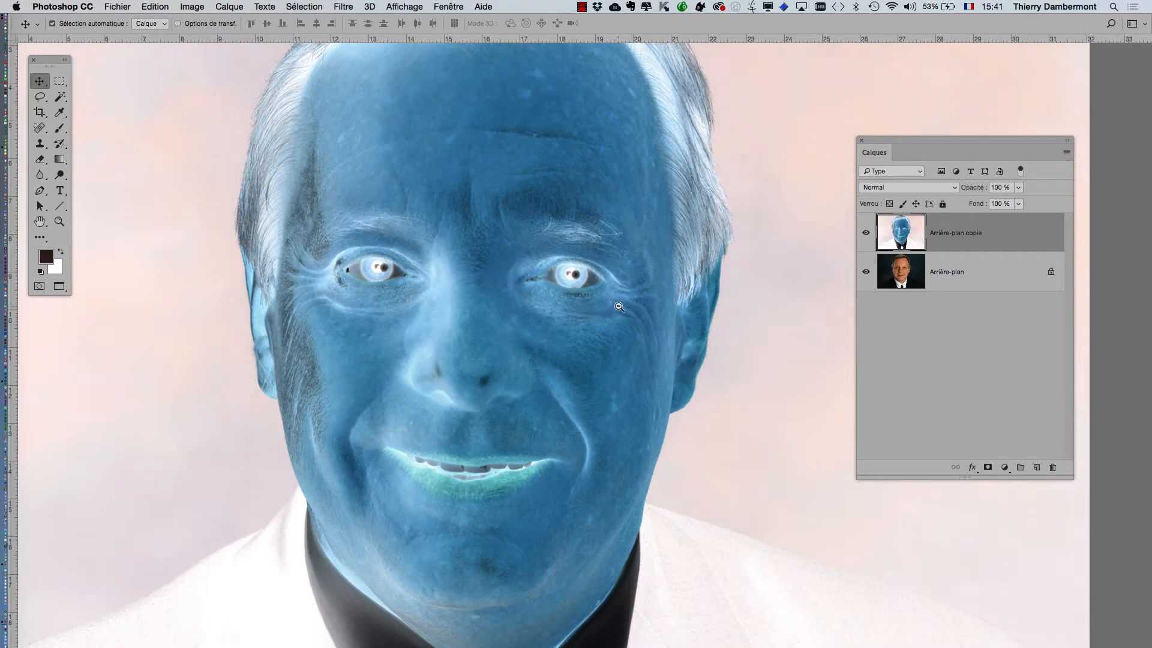
{"action": "left_click", "coordinate": [619, 304], "text": "alt"}
{"action": "left_click_drag", "start_coordinate": [548, 254], "coordinate": [478, 234]}
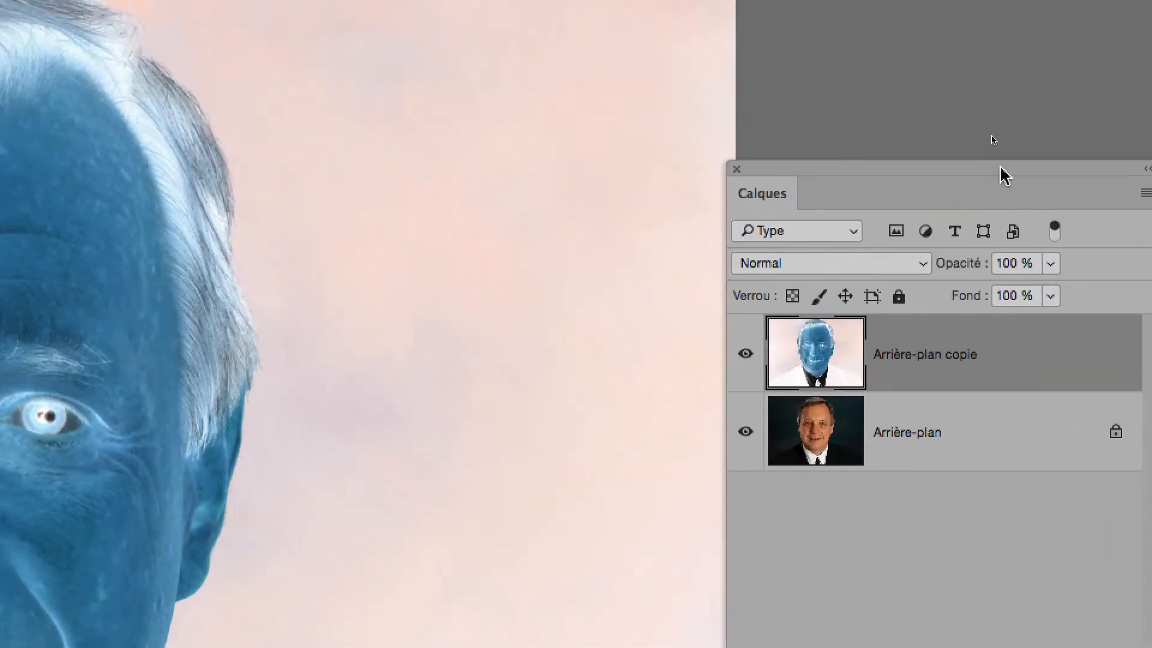
{"action": "left_click_drag", "start_coordinate": [984, 100], "coordinate": [636, 28]}
{"action": "left_click_drag", "start_coordinate": [837, 133], "coordinate": [996, 117]}
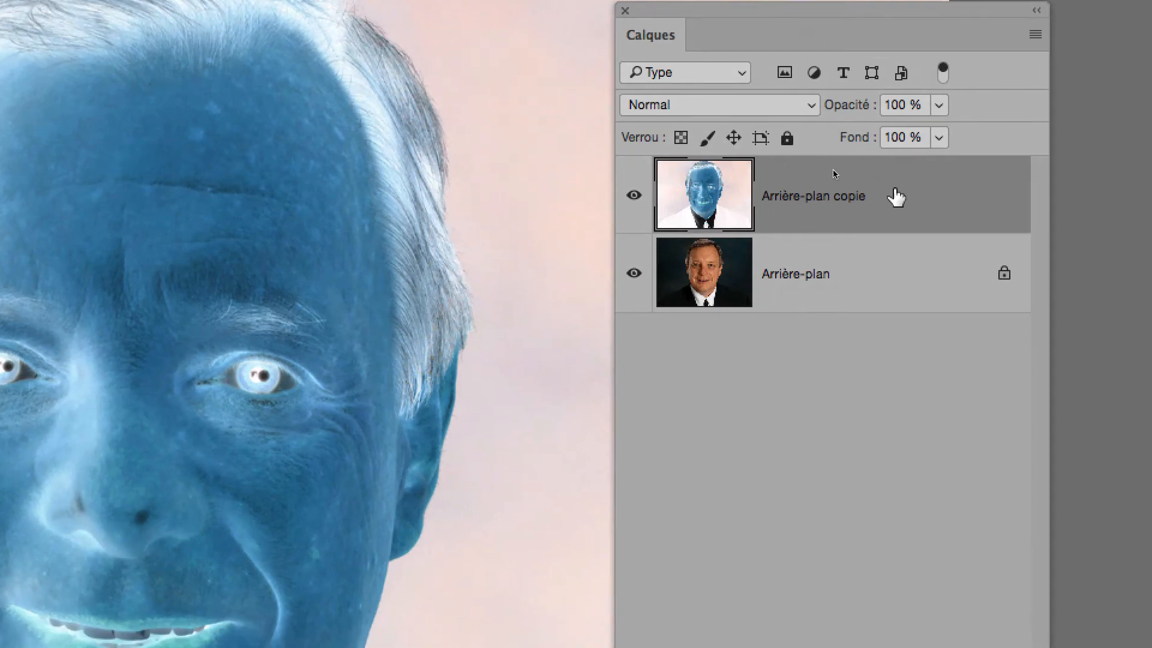
{"action": "right_click", "coordinate": [1005, 293]}
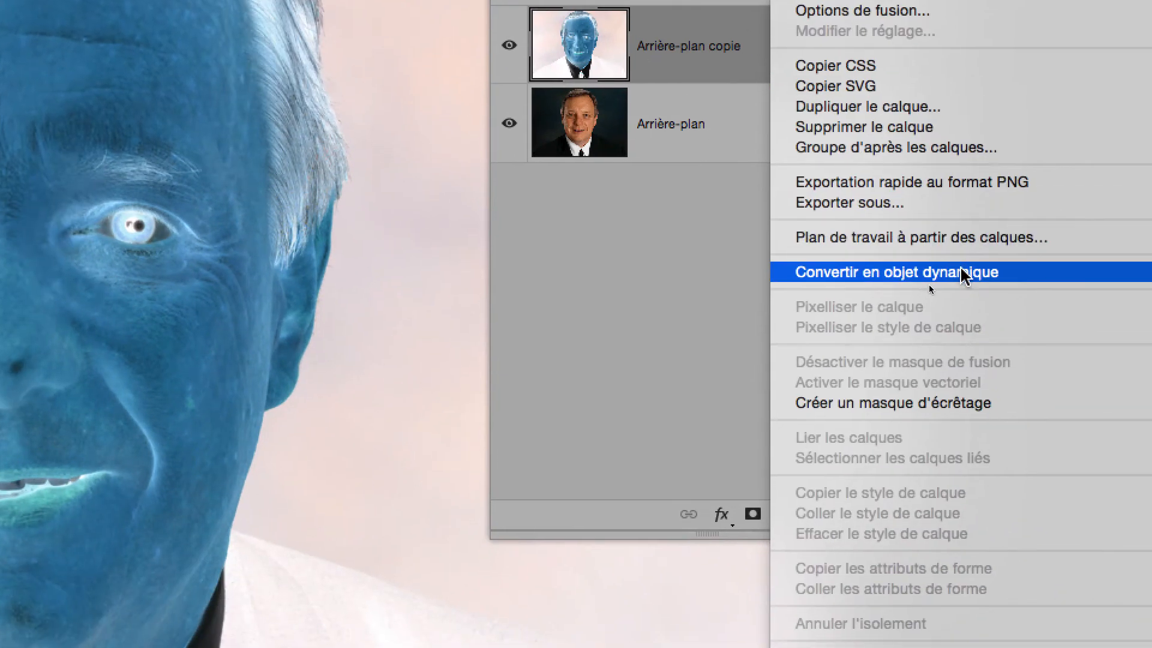
{"action": "left_click", "coordinate": [961, 271]}
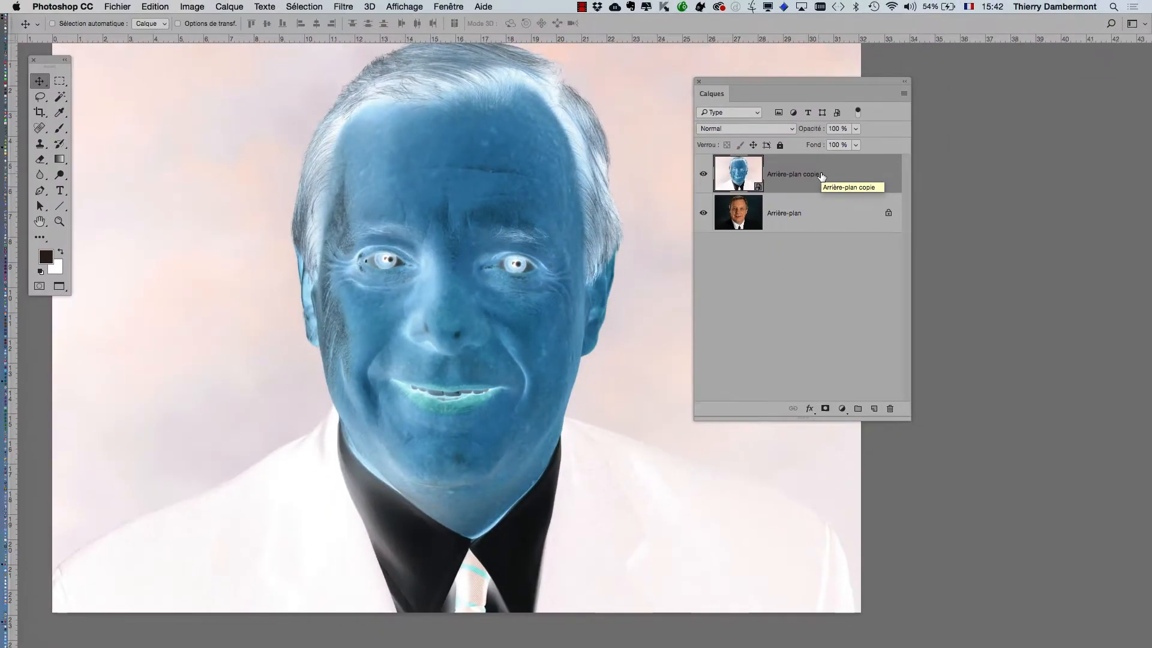
- Apply the Passe-haut filter with a 2,1 pixel radius to Arrière-plan copie and set its blend mode to Incrustation
{"action": "left_click", "coordinate": [345, 6]}
{"action": "mouse_move", "coordinate": [473, 252]}
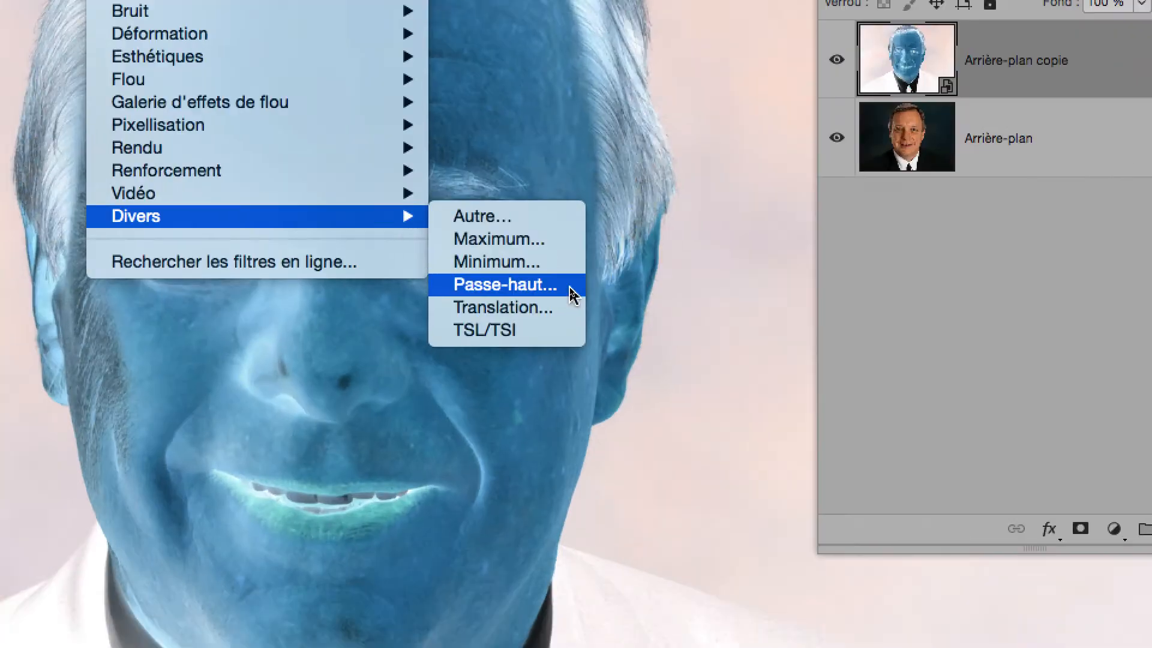
{"action": "left_click", "coordinate": [570, 293]}
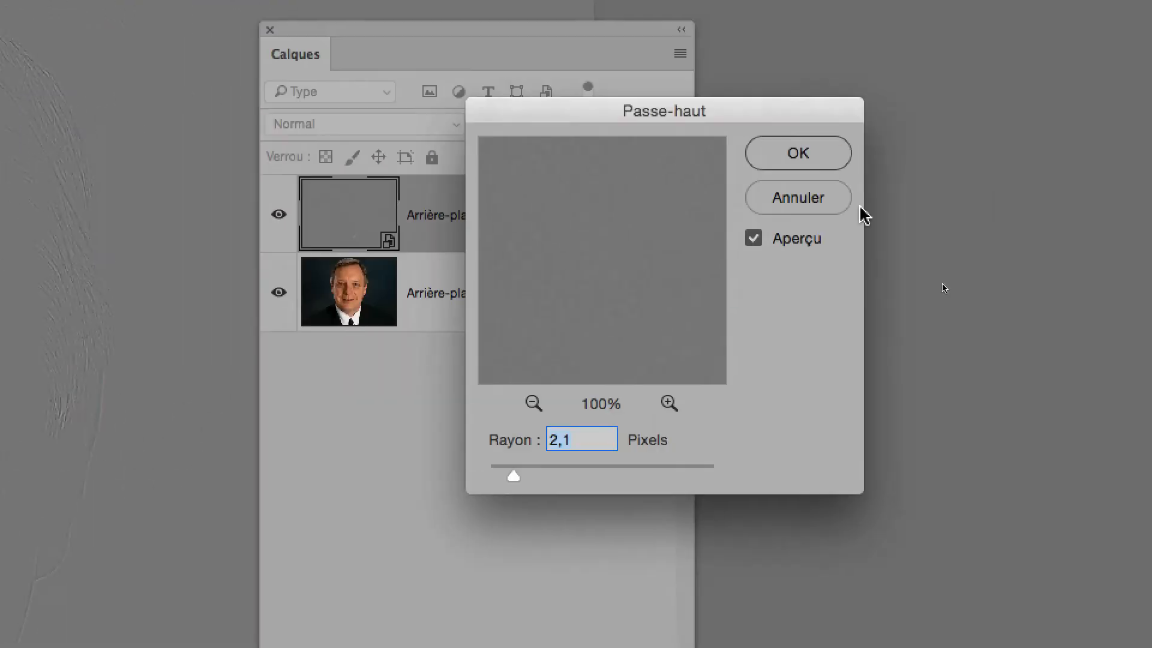
{"action": "left_click", "coordinate": [794, 157]}
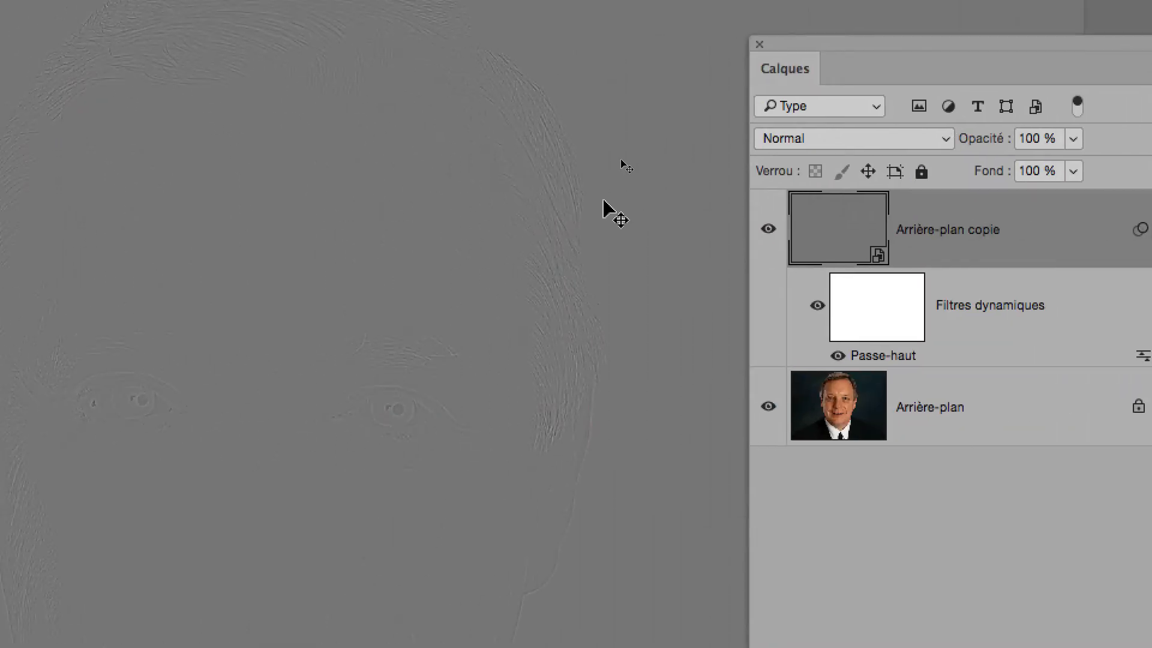
{"action": "left_click", "coordinate": [774, 138]}
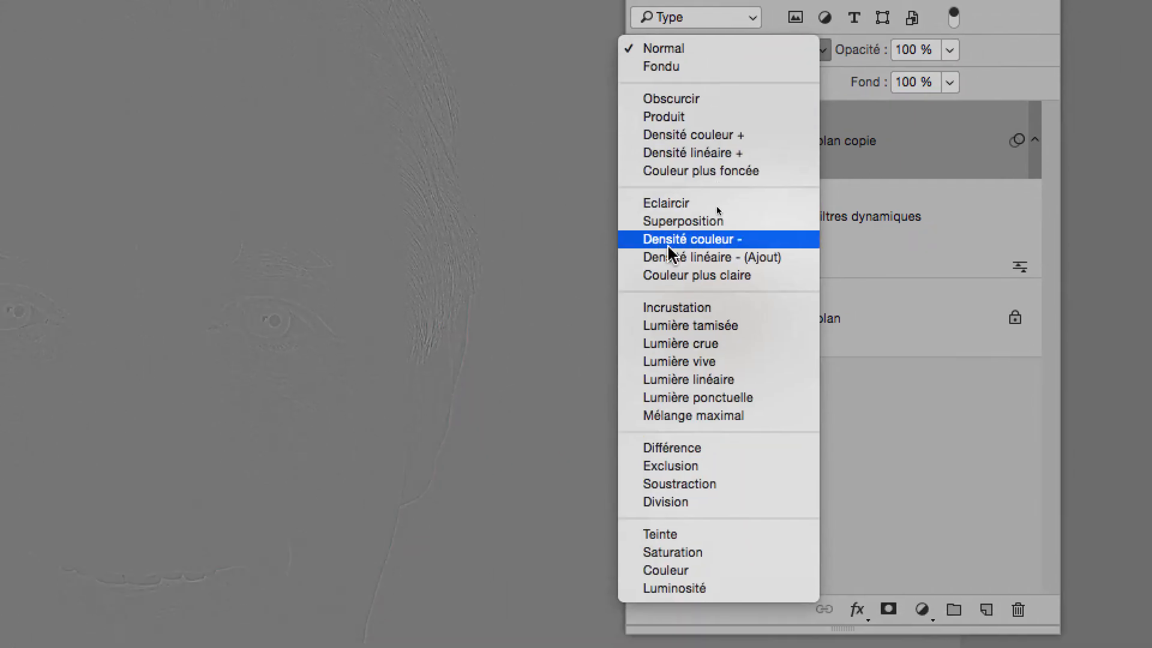
{"action": "left_click", "coordinate": [677, 307]}
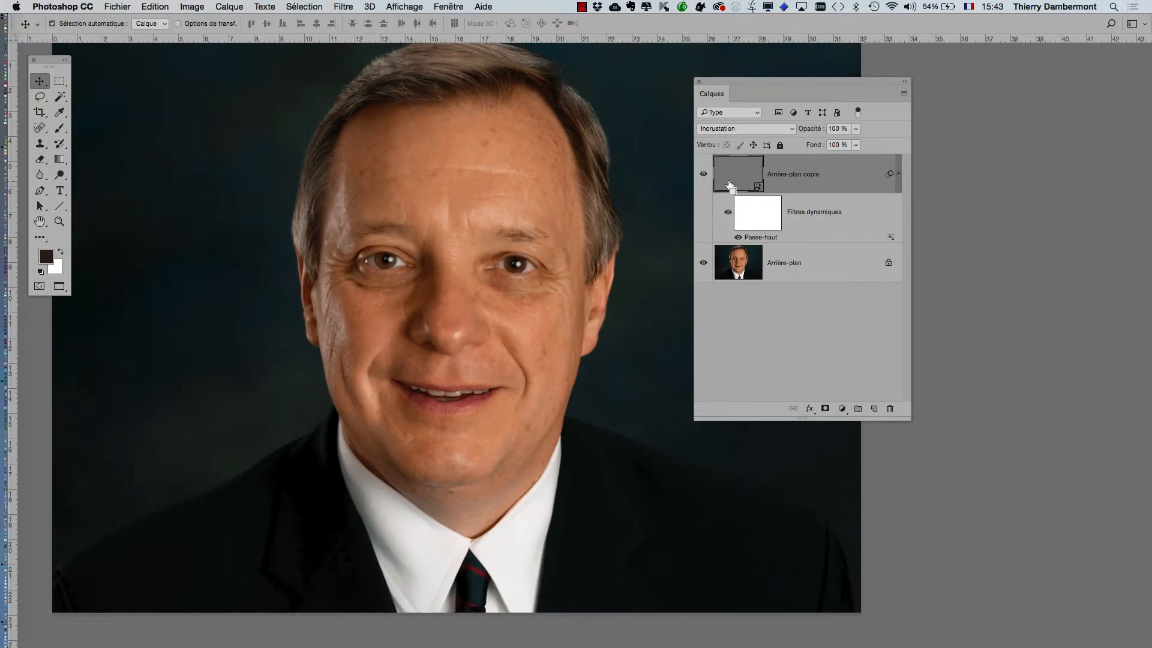
- Compare the skin around the eye close up with the Arrière-plan copie layer hidden and shown
{"action": "scroll", "coordinate": [552, 271], "scroll_direction": "up", "scroll_amount": 10}
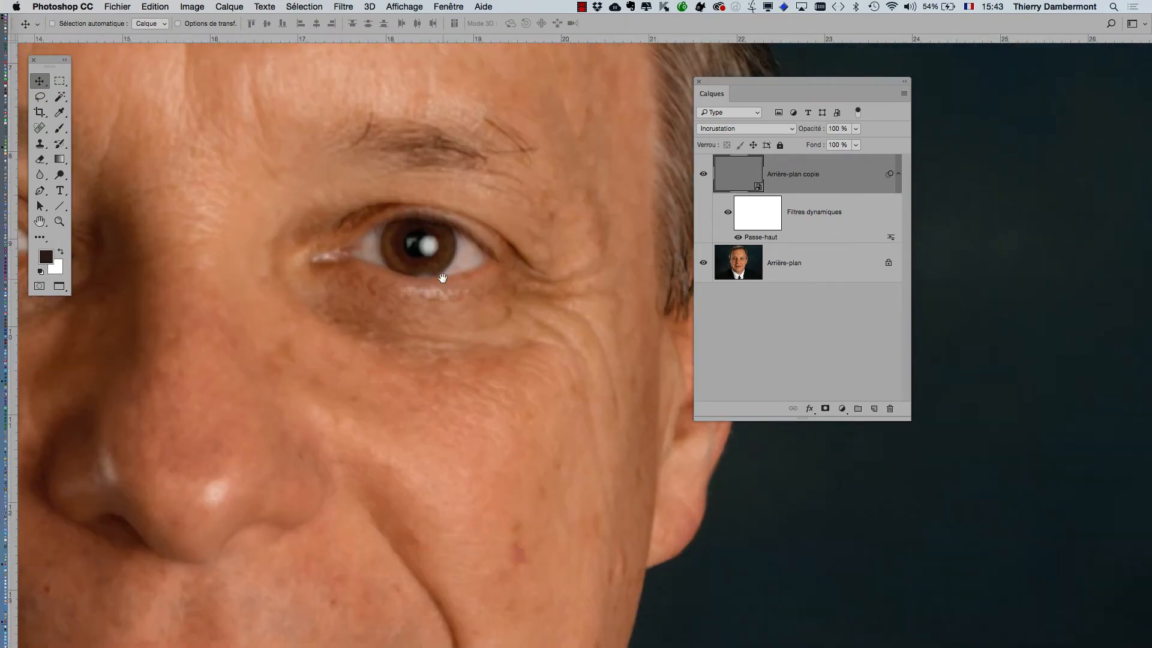
{"action": "left_click_drag", "start_coordinate": [442, 276], "coordinate": [581, 216]}
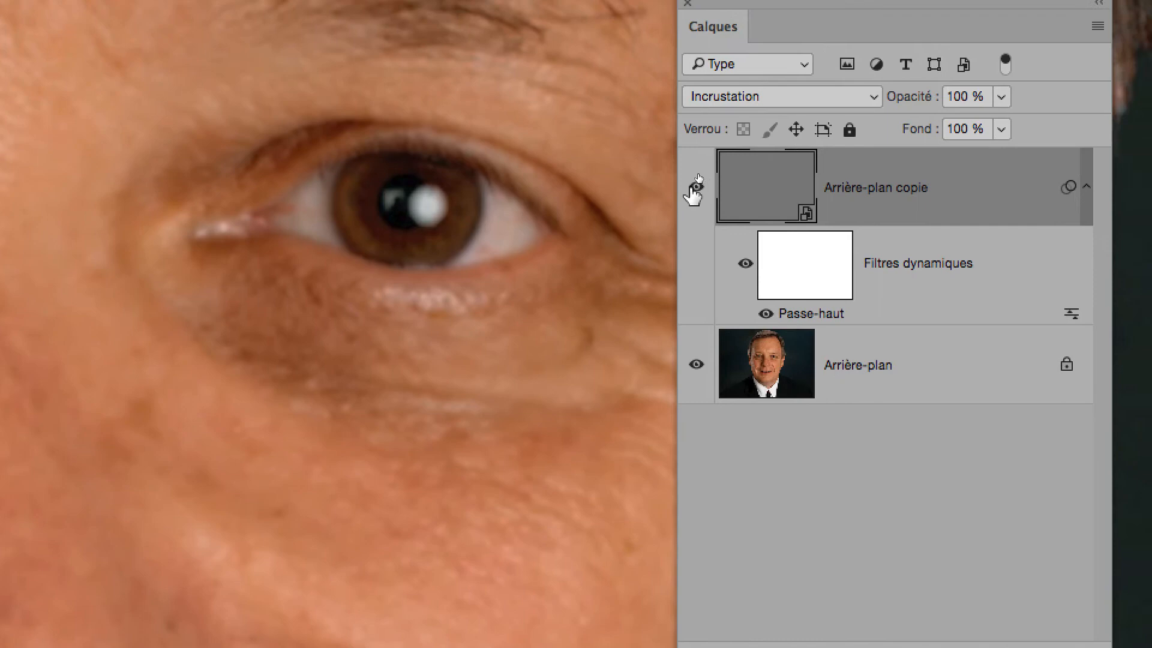
{"action": "left_click", "coordinate": [695, 187]}
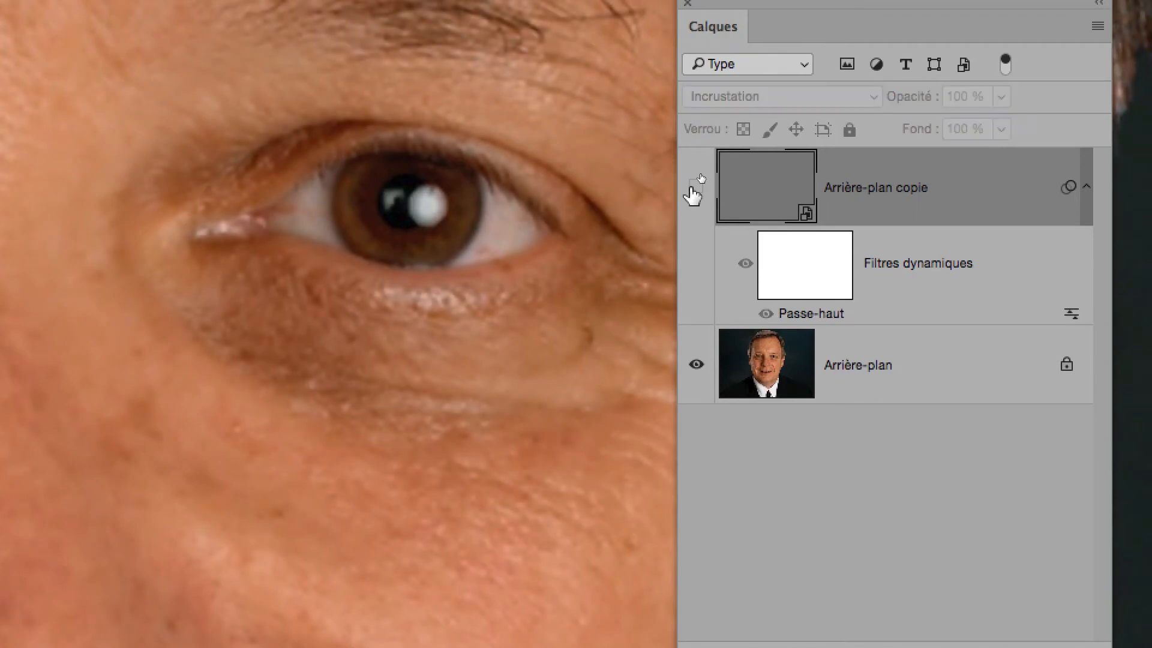
{"action": "left_click", "coordinate": [696, 187]}
{"action": "left_click", "coordinate": [696, 187]}
{"action": "left_click", "coordinate": [696, 187]}
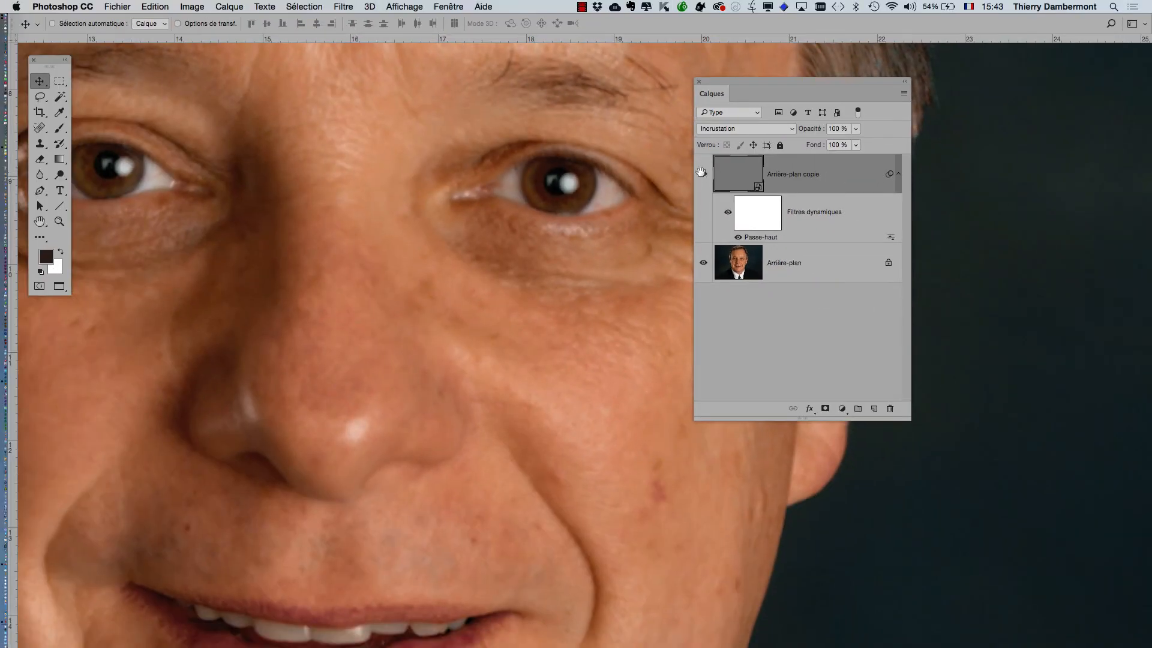
- Readjust the radius of the Passe-haut smart filter on Arrière-plan copie, testing values between 0,1 and 4,9 pixels against the cheek skin
{"action": "left_click_drag", "start_coordinate": [487, 292], "coordinate": [481, 157]}
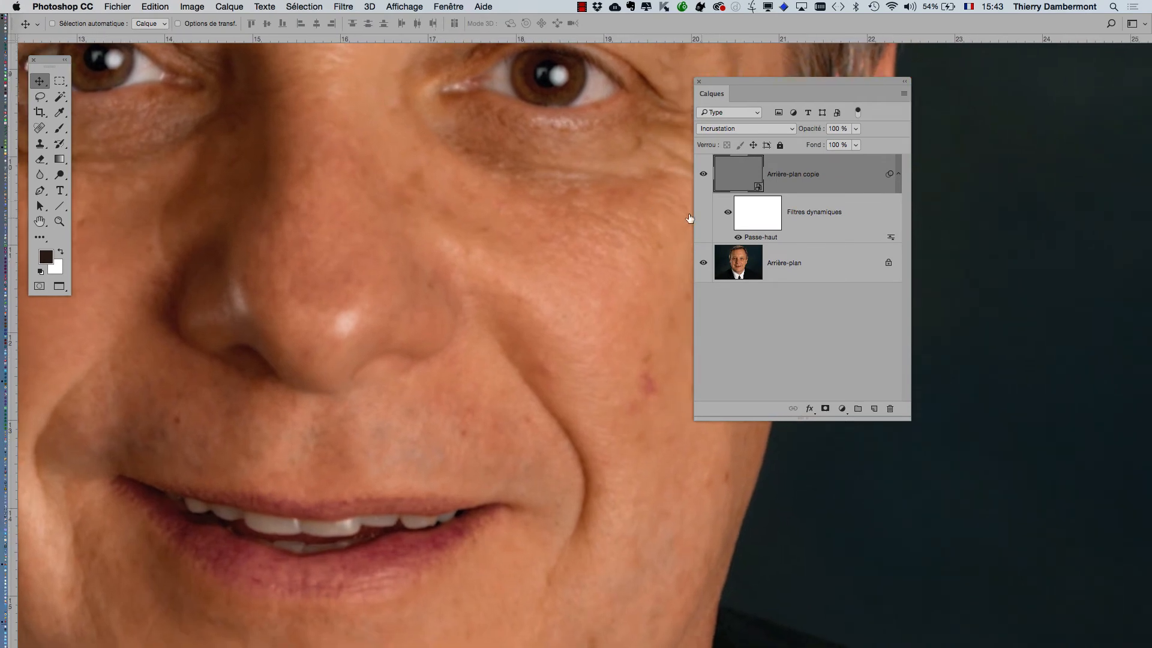
{"action": "left_click_drag", "start_coordinate": [548, 190], "coordinate": [543, 186]}
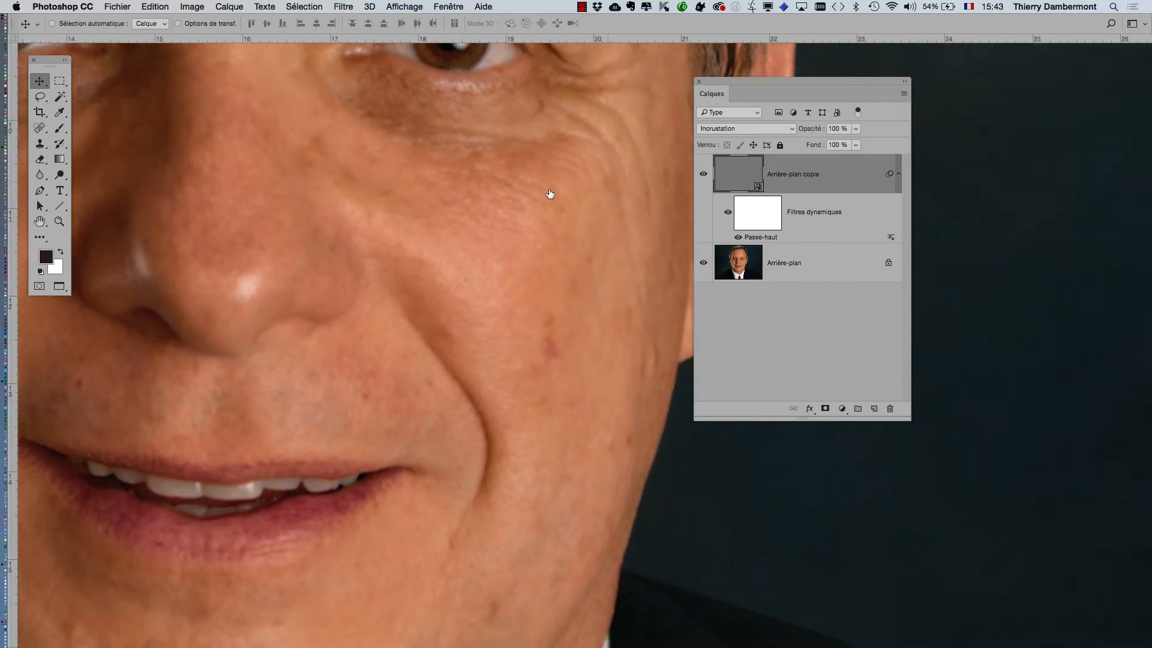
{"action": "left_click_drag", "start_coordinate": [684, 229], "coordinate": [569, 295]}
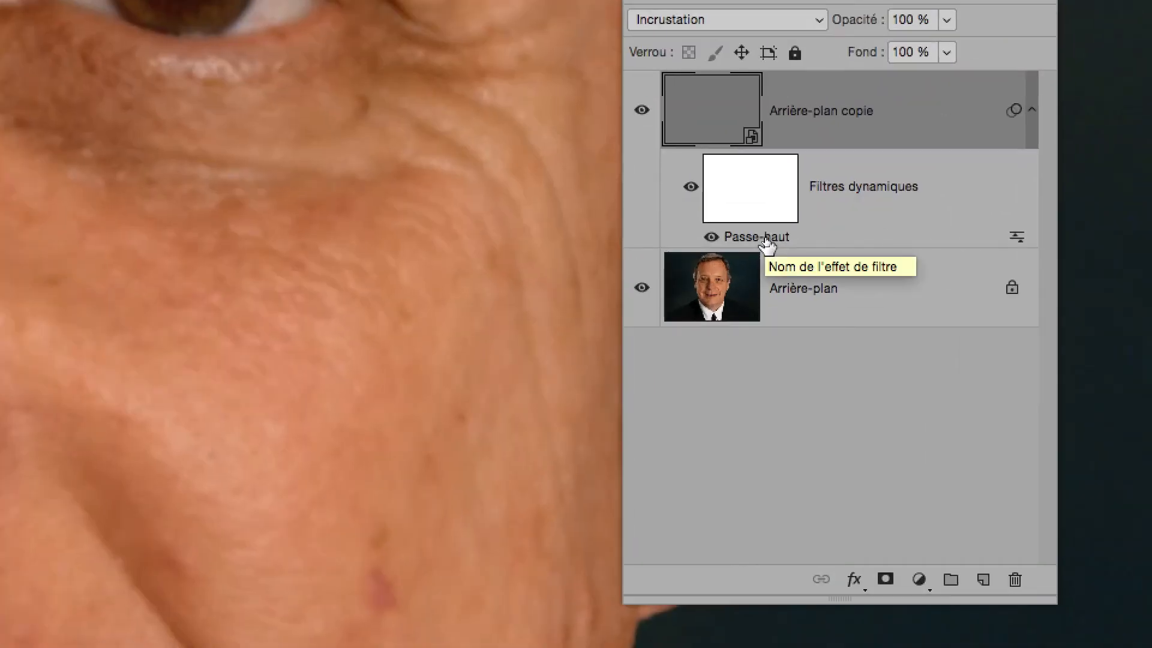
{"action": "double_click", "coordinate": [766, 239]}
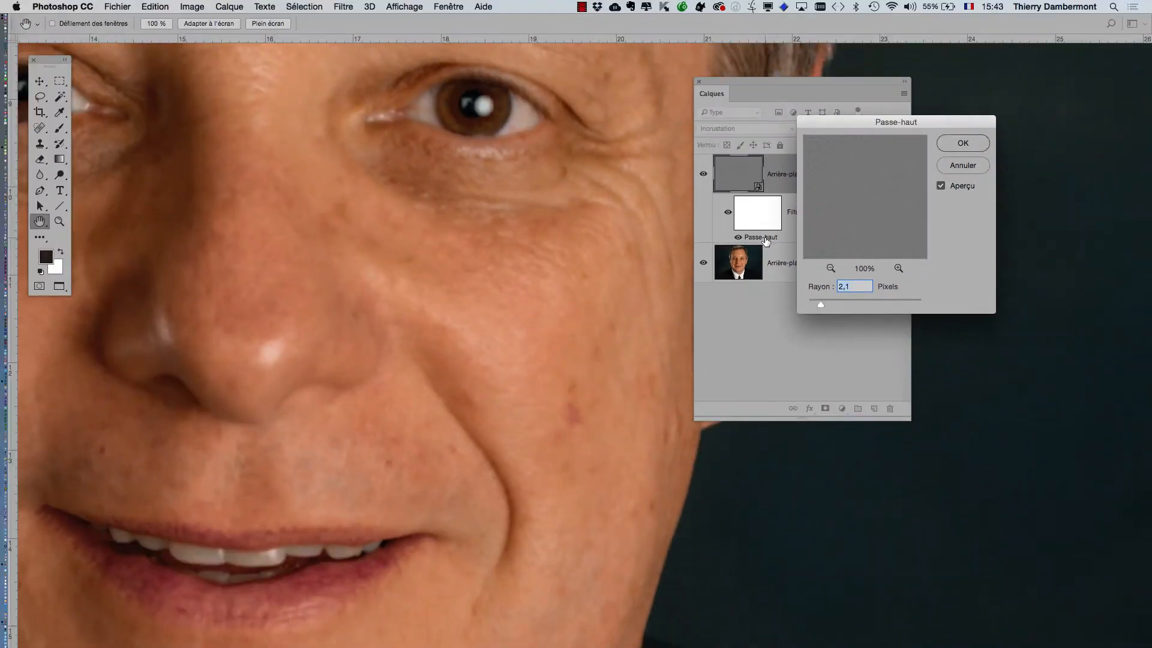
{"action": "left_click_drag", "start_coordinate": [837, 128], "coordinate": [651, 183]}
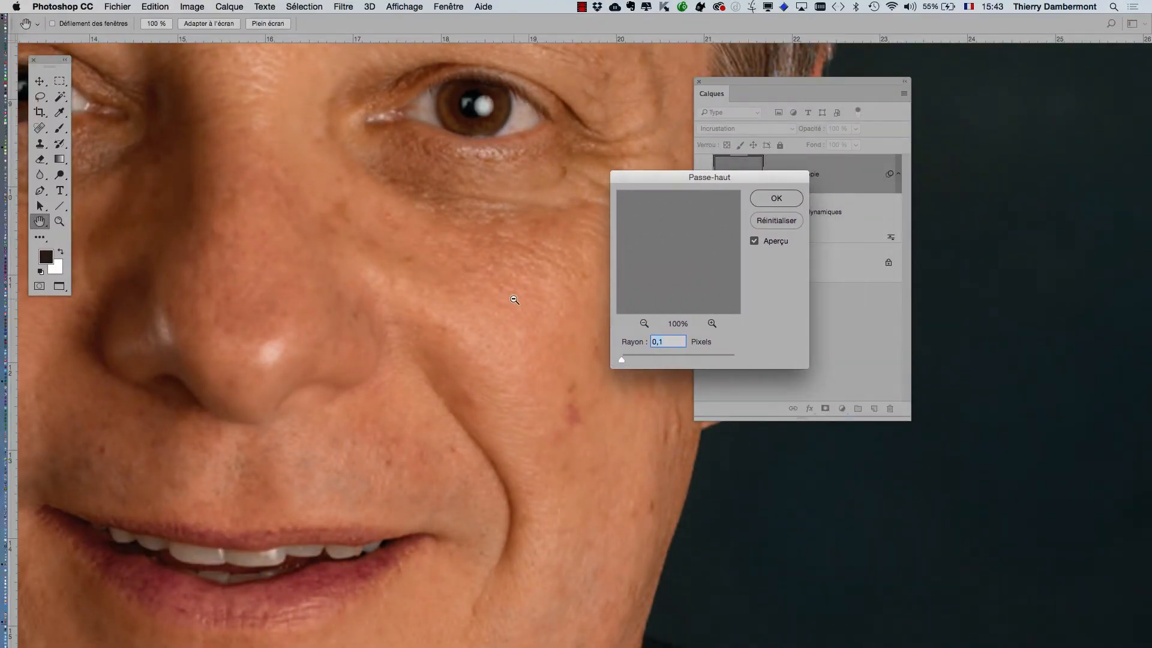
{"action": "scroll", "coordinate": [612, 353], "scroll_direction": "up", "scroll_amount": 2}
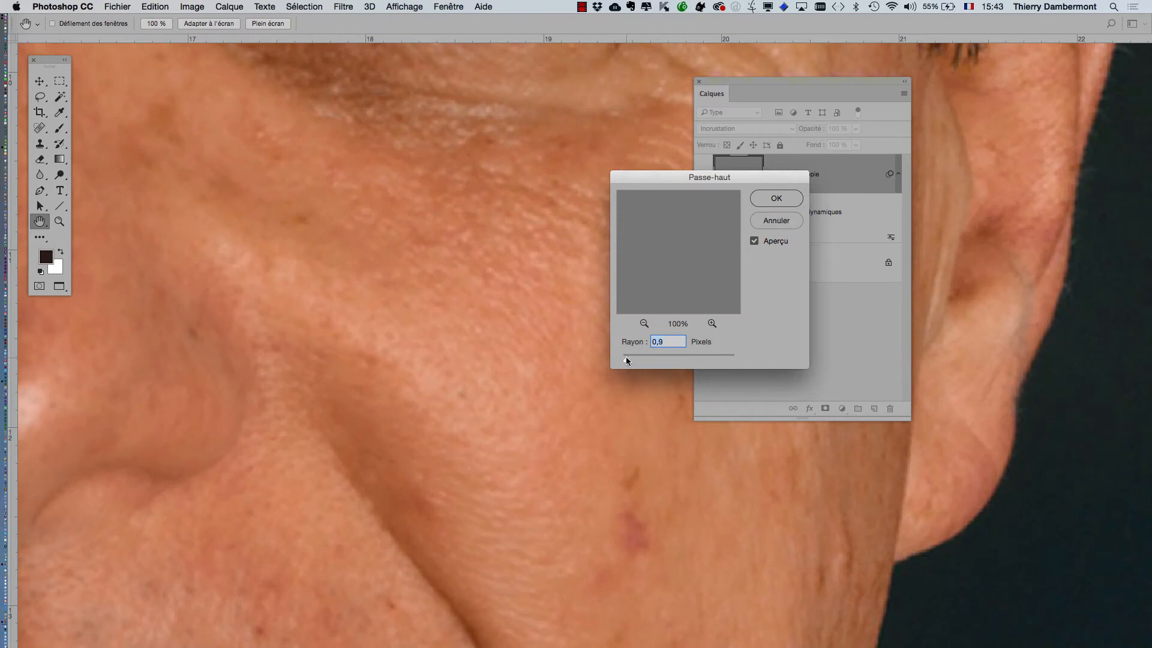
{"action": "left_click", "coordinate": [626, 358]}
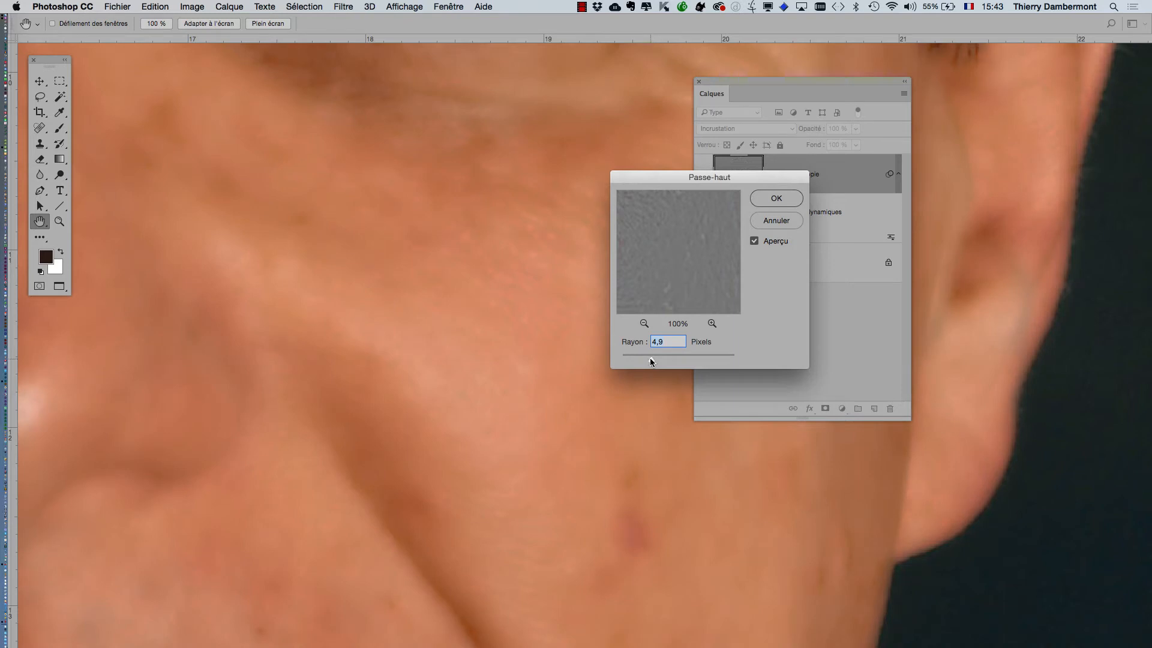
{"action": "left_click_drag", "start_coordinate": [624, 358], "coordinate": [641, 361]}
{"action": "left_click", "coordinate": [776, 199]}
- Add a black layer mask to Arrière-plan copie and move the Calques panel clear of the face
{"action": "left_click", "coordinate": [584, 238], "text": "alt+super"}
{"action": "left_click", "coordinate": [573, 248], "text": "alt+super"}
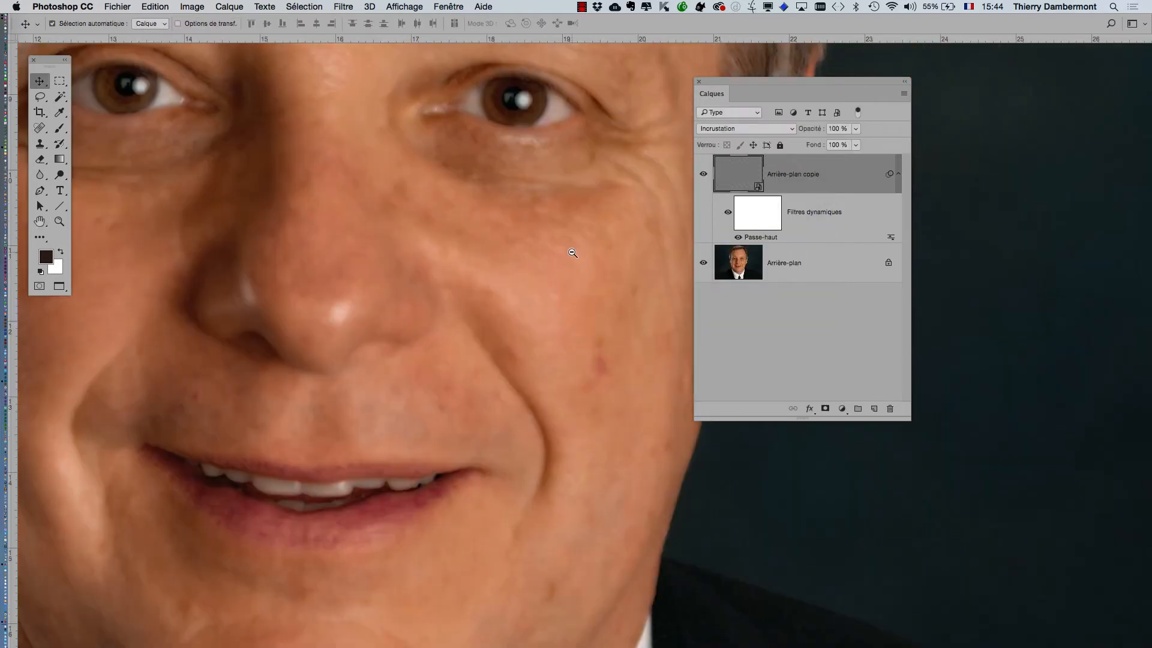
{"action": "left_click", "coordinate": [573, 254], "text": "alt+super"}
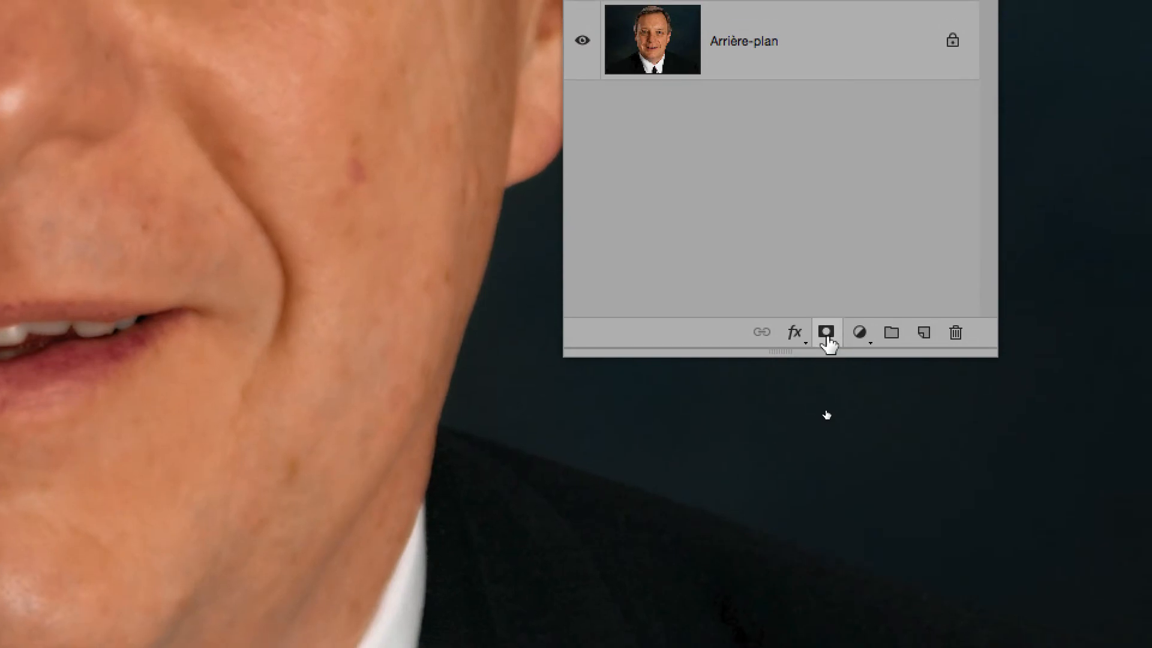
{"action": "left_click", "coordinate": [827, 337], "text": "alt"}
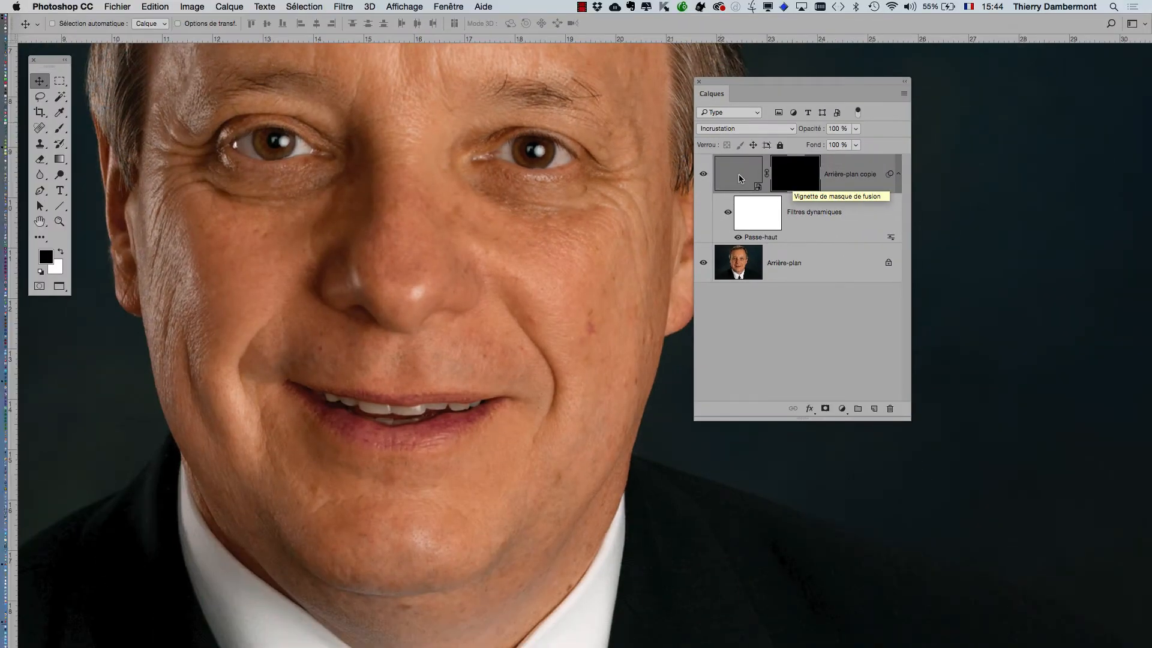
{"action": "left_click_drag", "start_coordinate": [732, 81], "coordinate": [827, 94]}
{"action": "scroll", "coordinate": [625, 221], "scroll_direction": "up", "scroll_amount": 3}
{"action": "scroll", "coordinate": [625, 220], "scroll_direction": "left", "scroll_amount": 2}
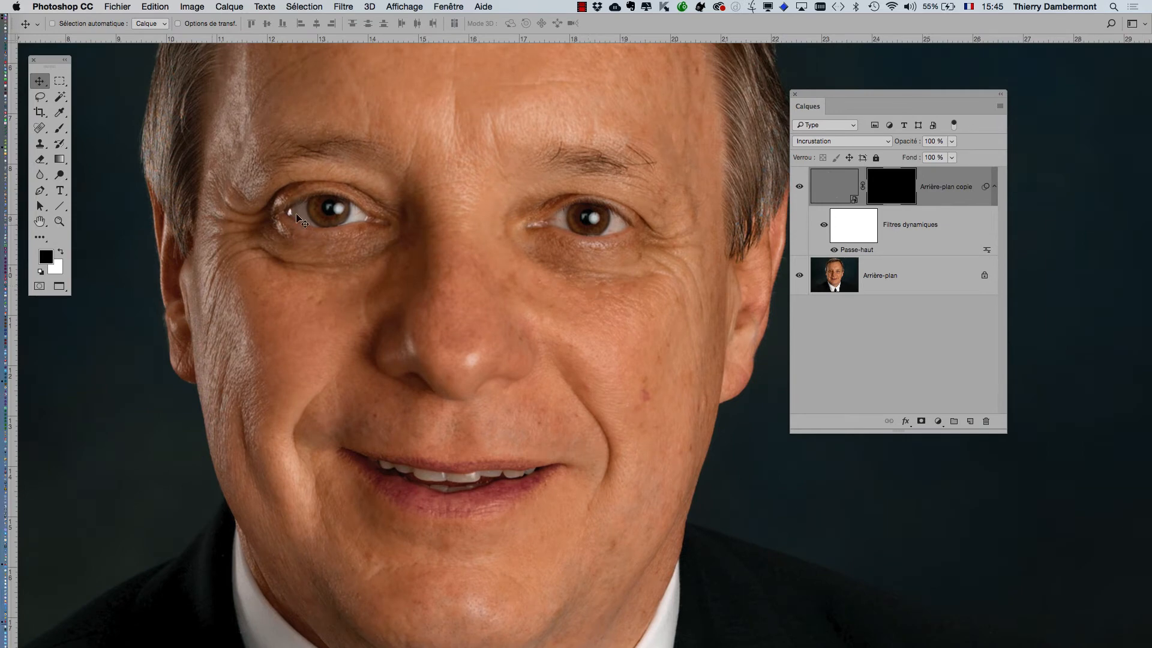
- Take the Brush tool with a 186-pixel diameter and float the Couleur panel alone beside the tools
{"action": "left_click", "coordinate": [61, 130]}
{"action": "left_click", "coordinate": [113, 126]}
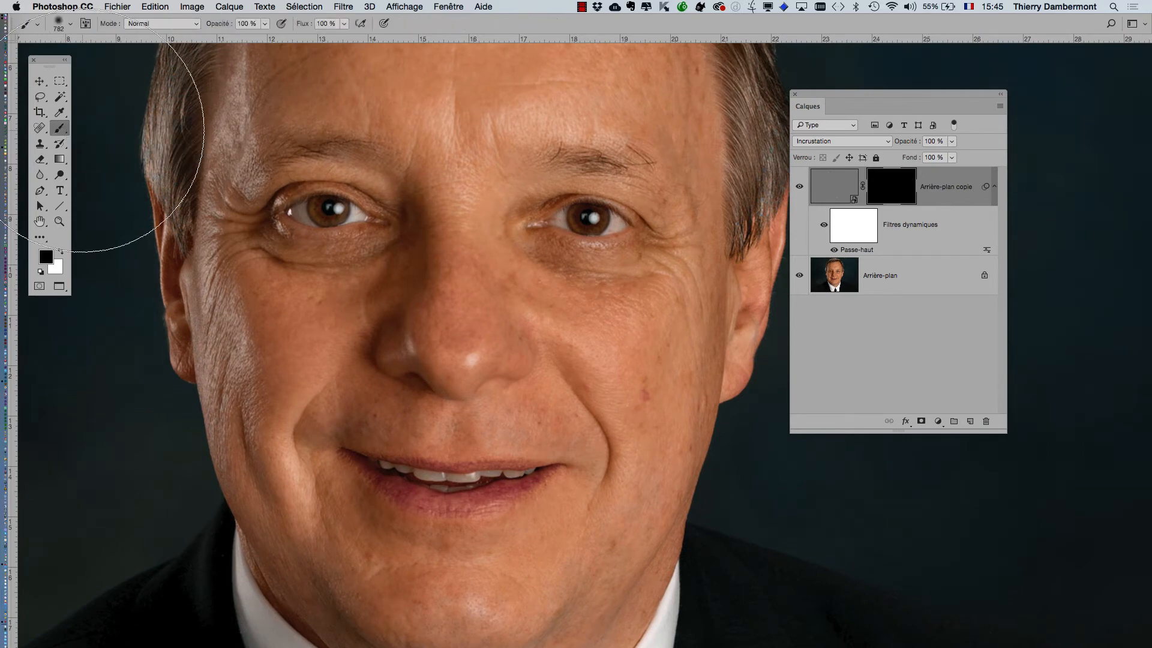
{"action": "left_click", "coordinate": [464, 6]}
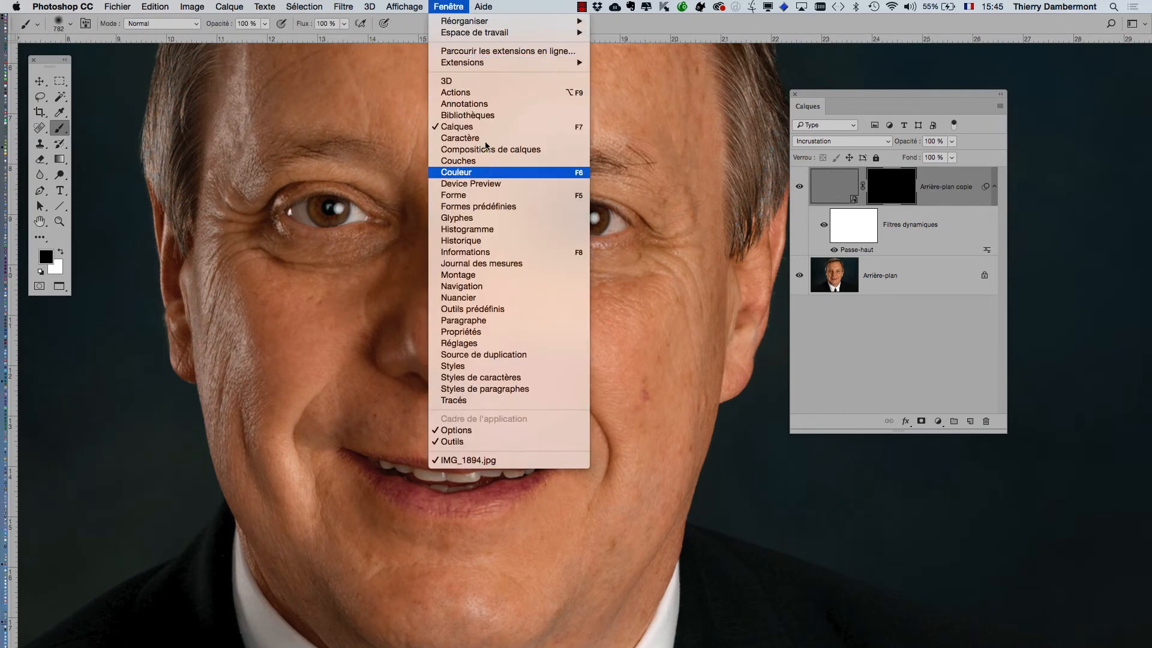
{"action": "left_click", "coordinate": [492, 174]}
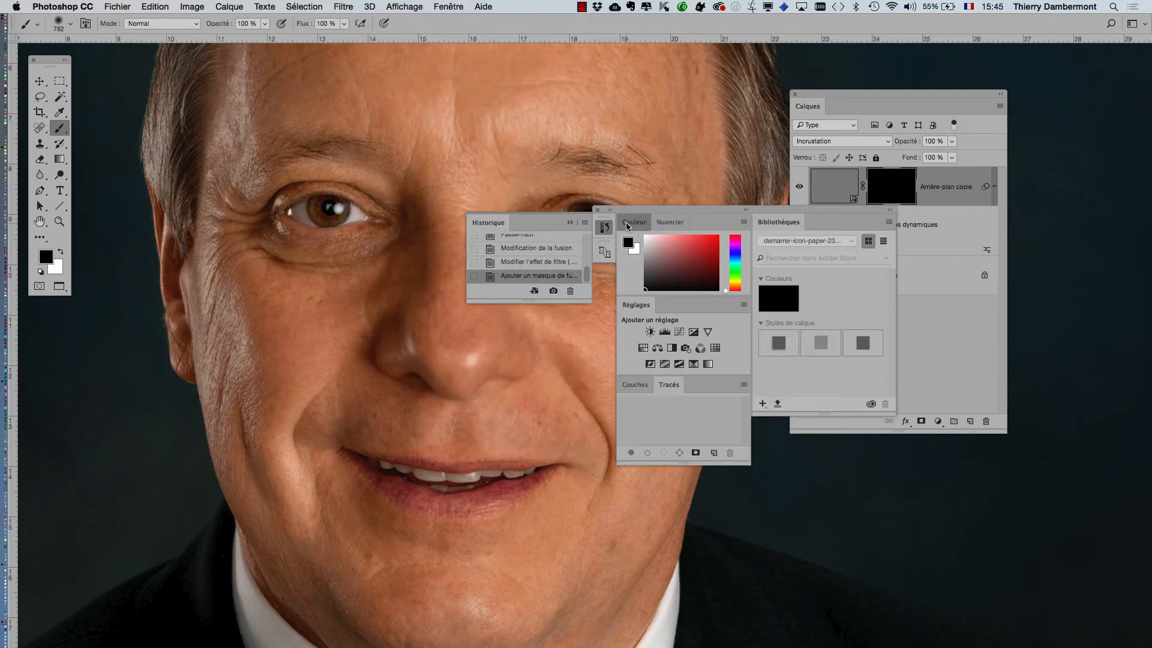
{"action": "left_click_drag", "start_coordinate": [634, 222], "coordinate": [146, 112]}
{"action": "left_click", "coordinate": [597, 209]}
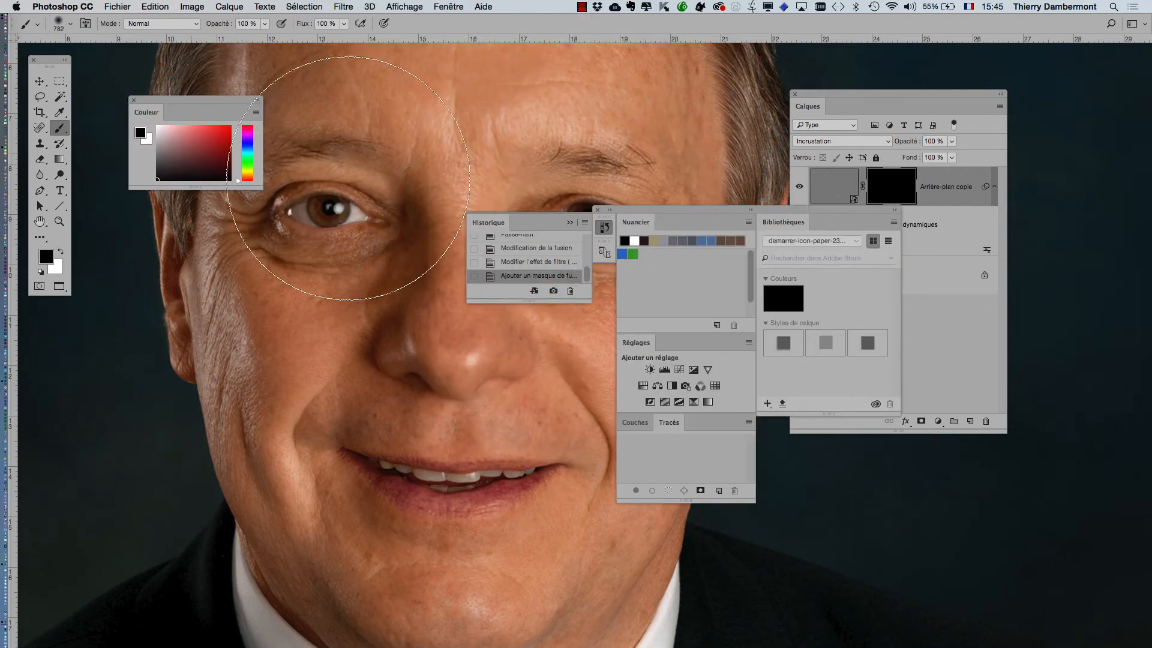
{"action": "left_click_drag", "start_coordinate": [391, 363], "coordinate": [308, 371]}
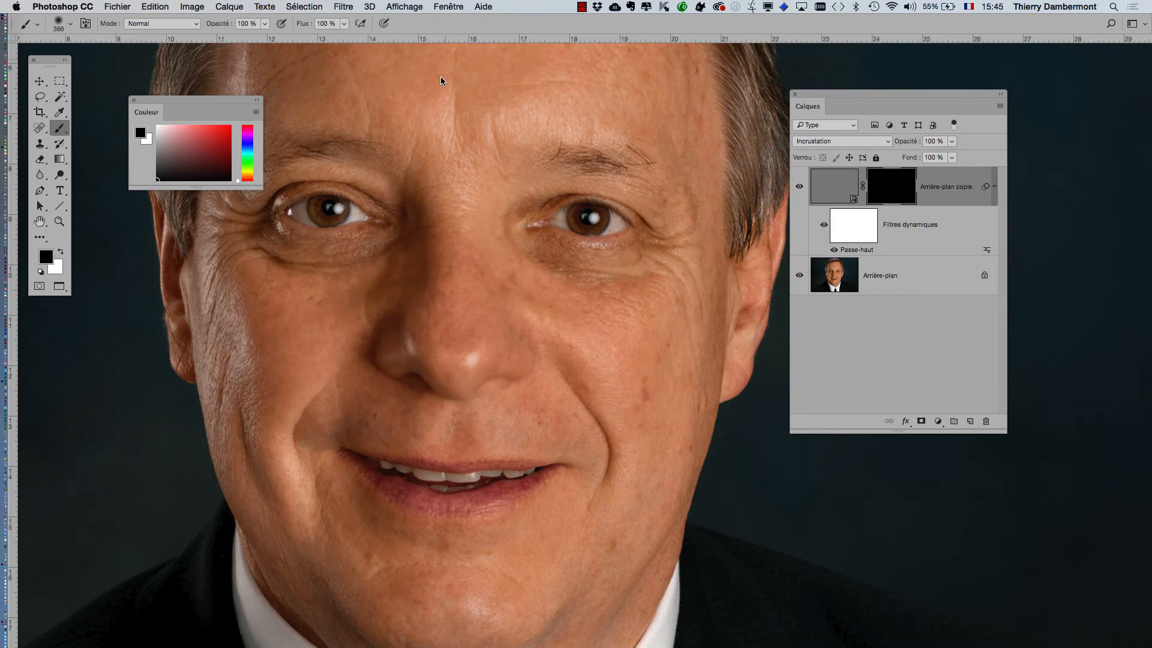
{"action": "left_click_drag", "start_coordinate": [384, 321], "coordinate": [349, 322]}
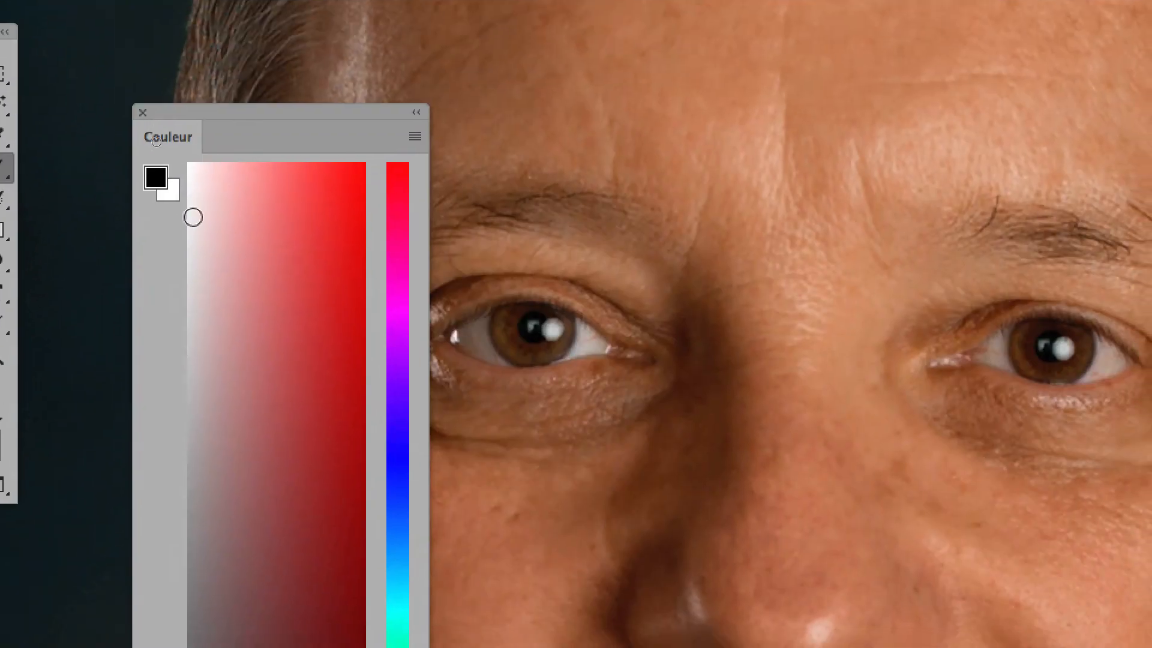
- Try the Niveaux de gris mode in the Couleur panel and return to Cube de teinte
{"action": "left_click", "coordinate": [415, 136]}
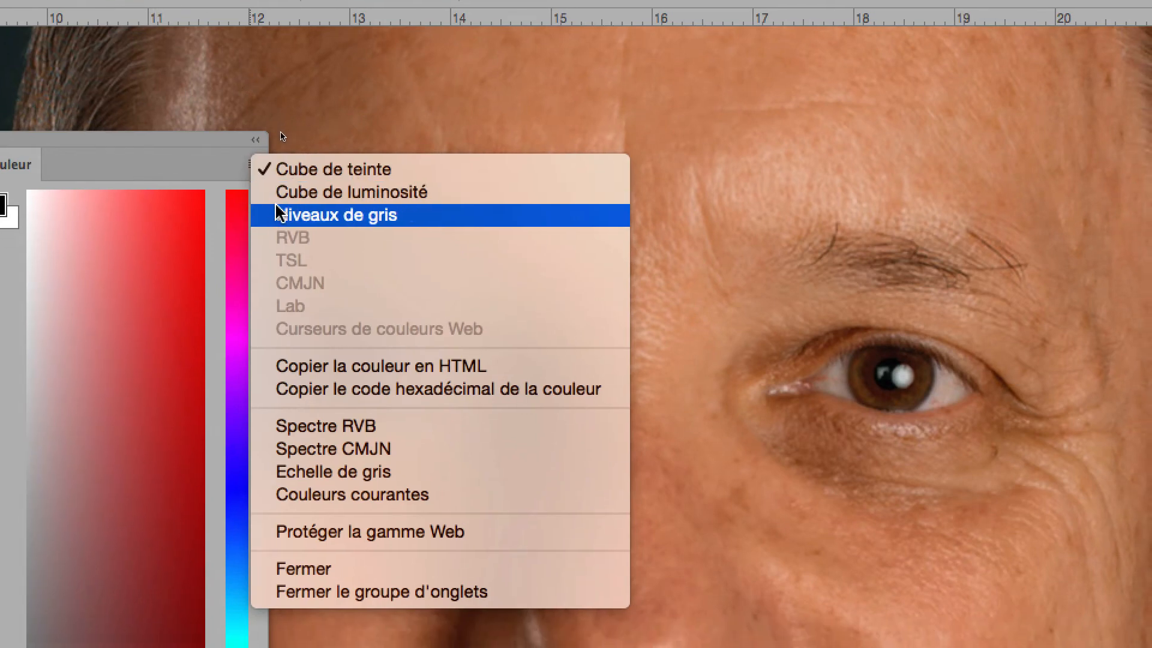
{"action": "left_click", "coordinate": [294, 242]}
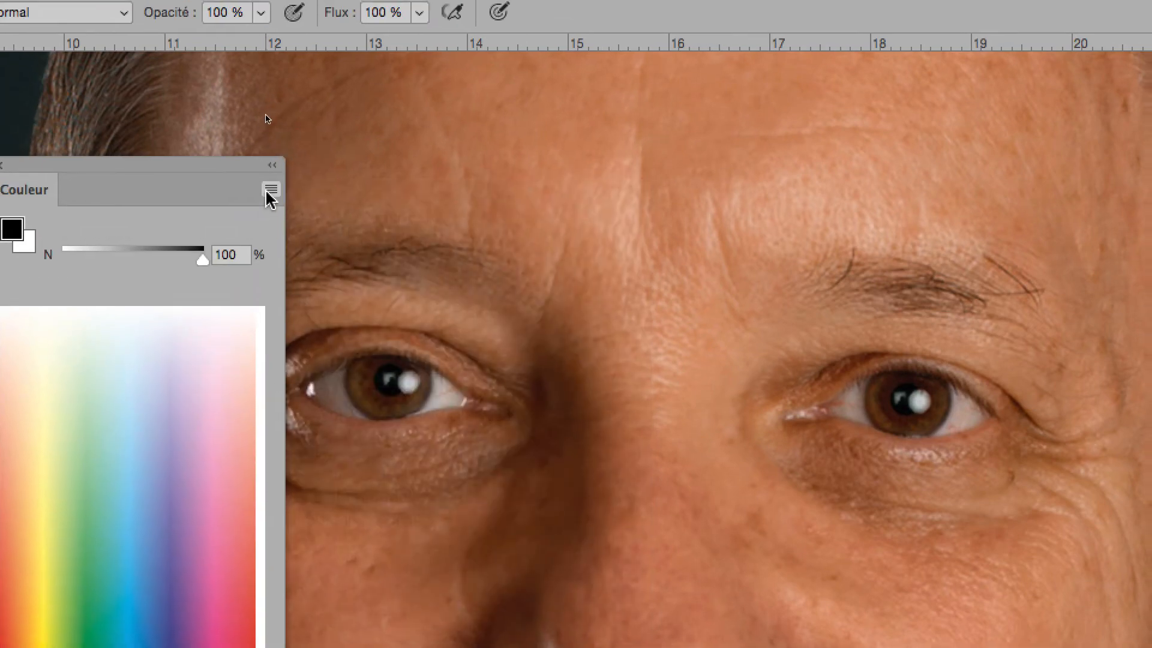
{"action": "left_click", "coordinate": [254, 163]}
{"action": "left_click", "coordinate": [277, 199]}
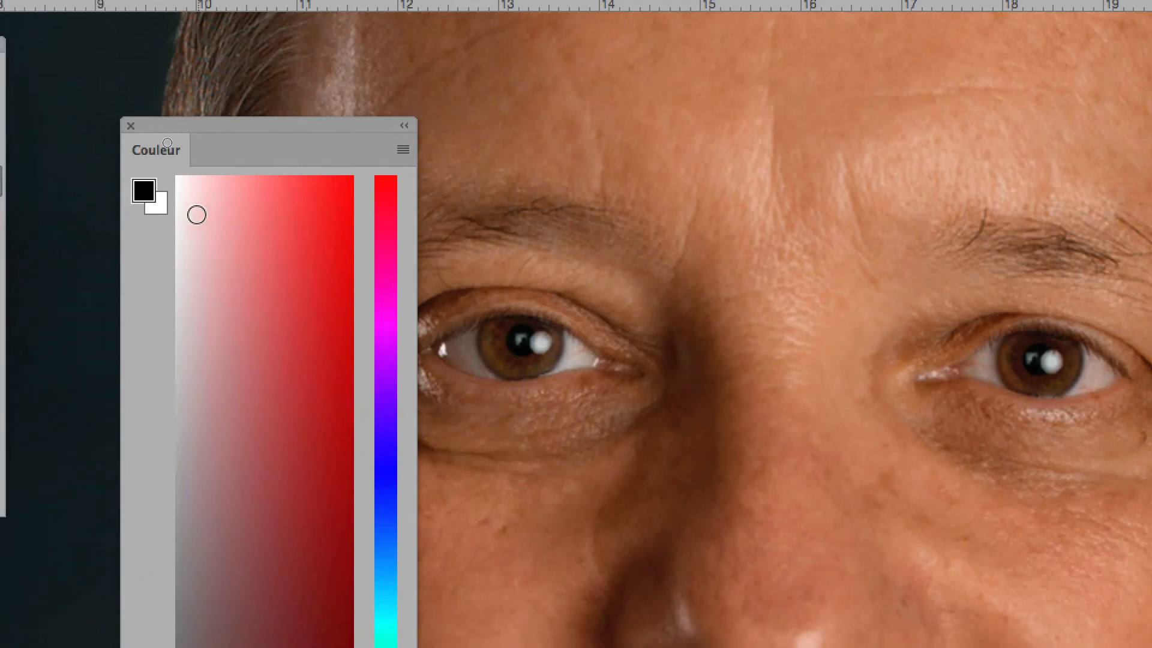
- Enlarge the Couleur panel and pick a neutral mid grey as the brush colour
{"action": "mouse_move", "coordinate": [193, 219]}
{"action": "left_mouse_down"}
{"action": "mouse_move", "coordinate": [176, 268]}
{"action": "mouse_move", "coordinate": [170, 232]}
{"action": "mouse_move", "coordinate": [137, 357]}
{"action": "left_mouse_up"}
{"action": "left_click_drag", "start_coordinate": [176, 264], "coordinate": [146, 461]}
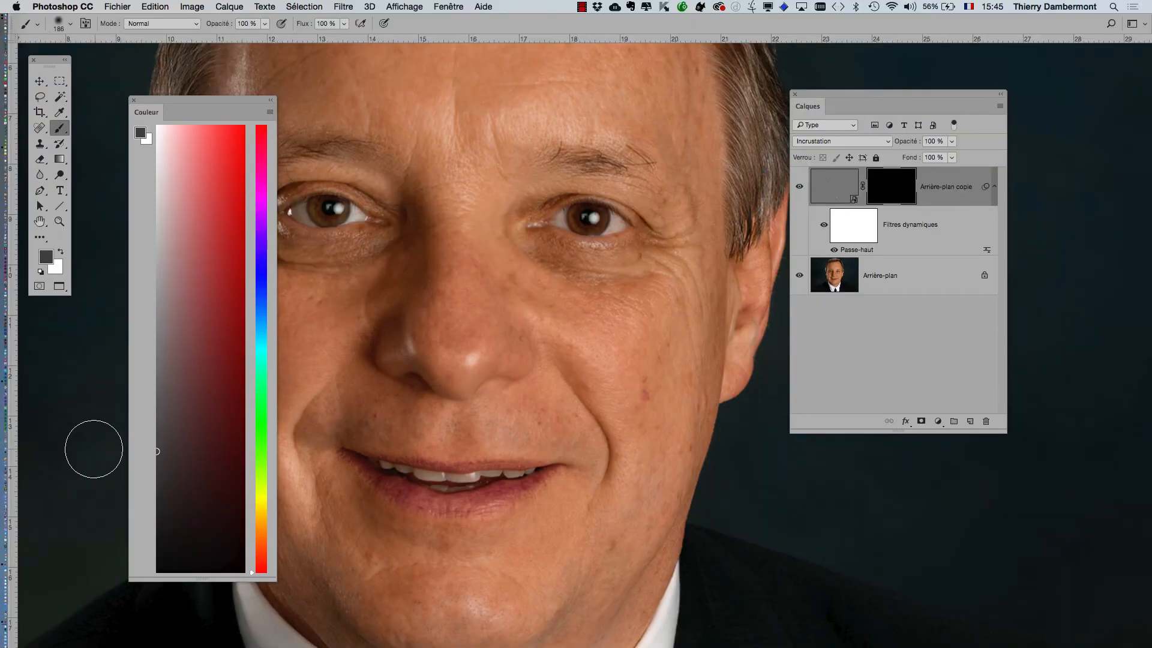
{"action": "mouse_move", "coordinate": [157, 451]}
{"action": "left_mouse_down"}
{"action": "mouse_move", "coordinate": [134, 234]}
{"action": "mouse_move", "coordinate": [134, 389]}
{"action": "left_mouse_up"}
{"action": "left_click_drag", "start_coordinate": [134, 473], "coordinate": [119, 196]}
{"action": "left_click_drag", "start_coordinate": [123, 181], "coordinate": [127, 432]}
{"action": "left_click", "coordinate": [433, 369]}
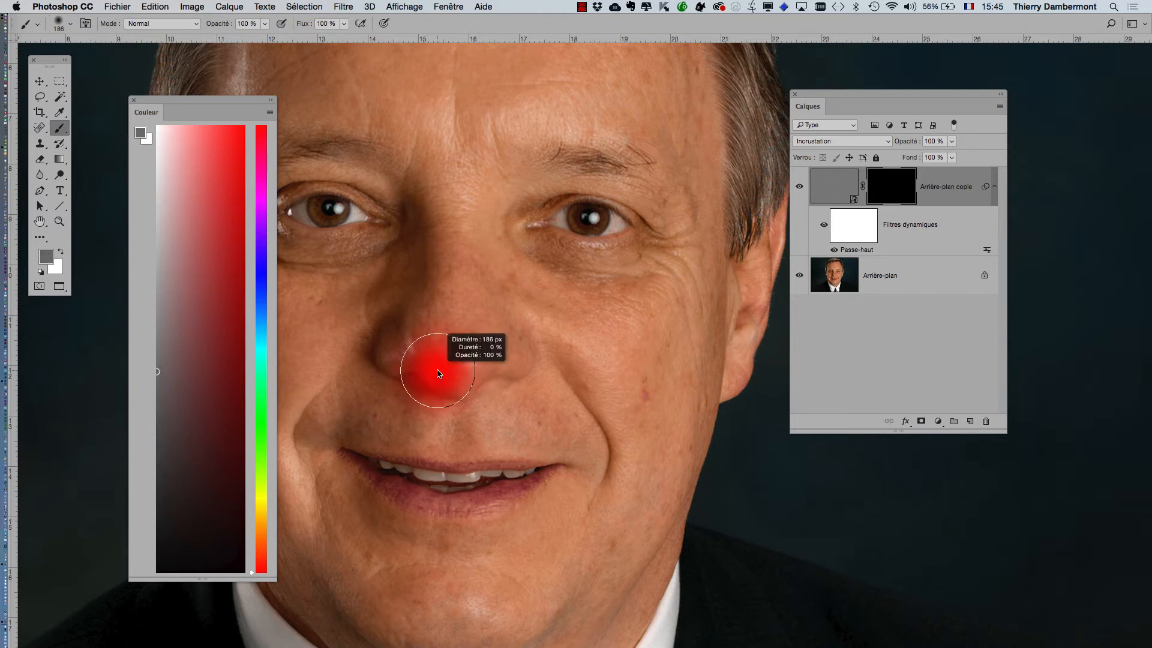
- Try painting the layer mask in white over the cheek and beside the inner corner of the eye
{"action": "mouse_move", "coordinate": [163, 360]}
{"action": "left_mouse_down"}
{"action": "mouse_move", "coordinate": [158, 340]}
{"action": "mouse_move", "coordinate": [122, 614]}
{"action": "mouse_move", "coordinate": [123, 128]}
{"action": "left_mouse_up"}
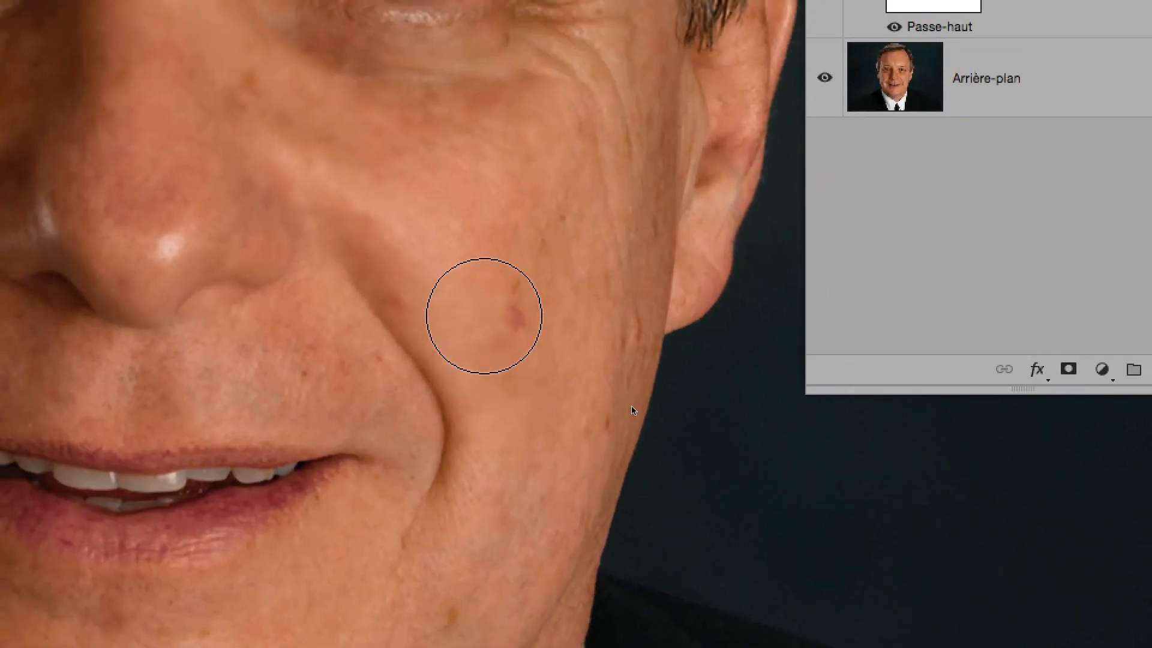
{"action": "mouse_move", "coordinate": [503, 302]}
{"action": "left_mouse_down"}
{"action": "mouse_move", "coordinate": [455, 312]}
{"action": "mouse_move", "coordinate": [510, 444]}
{"action": "mouse_move", "coordinate": [473, 536]}
{"action": "mouse_move", "coordinate": [480, 375]}
{"action": "mouse_move", "coordinate": [467, 119]}
{"action": "left_mouse_up"}
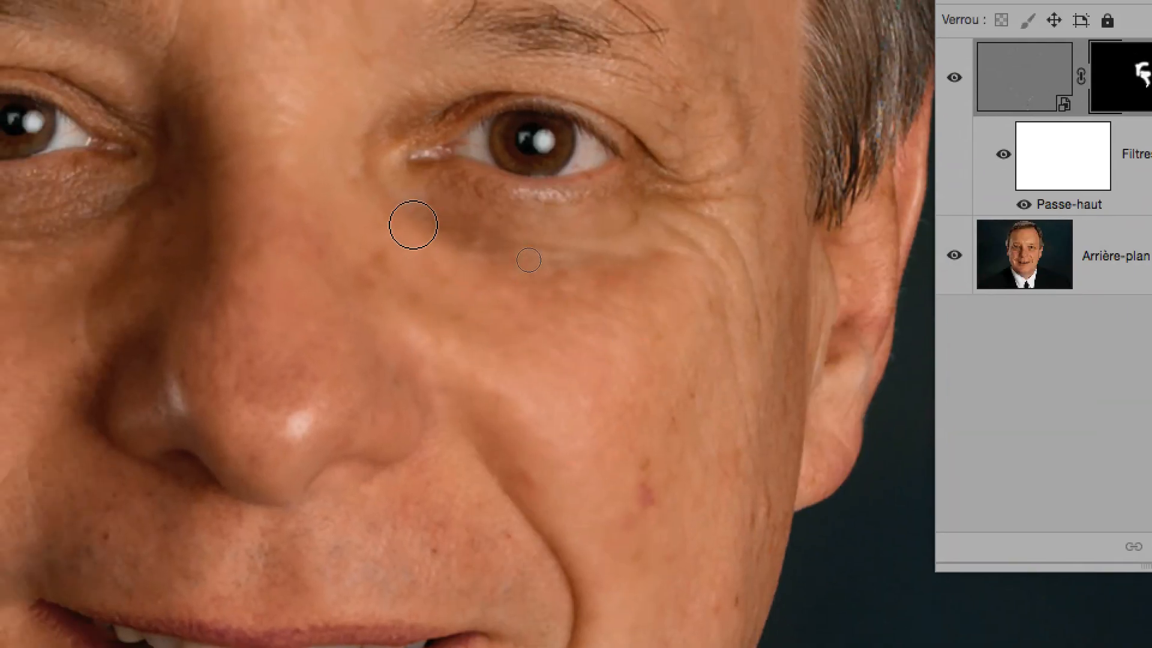
{"action": "left_click_drag", "start_coordinate": [413, 225], "coordinate": [377, 211]}
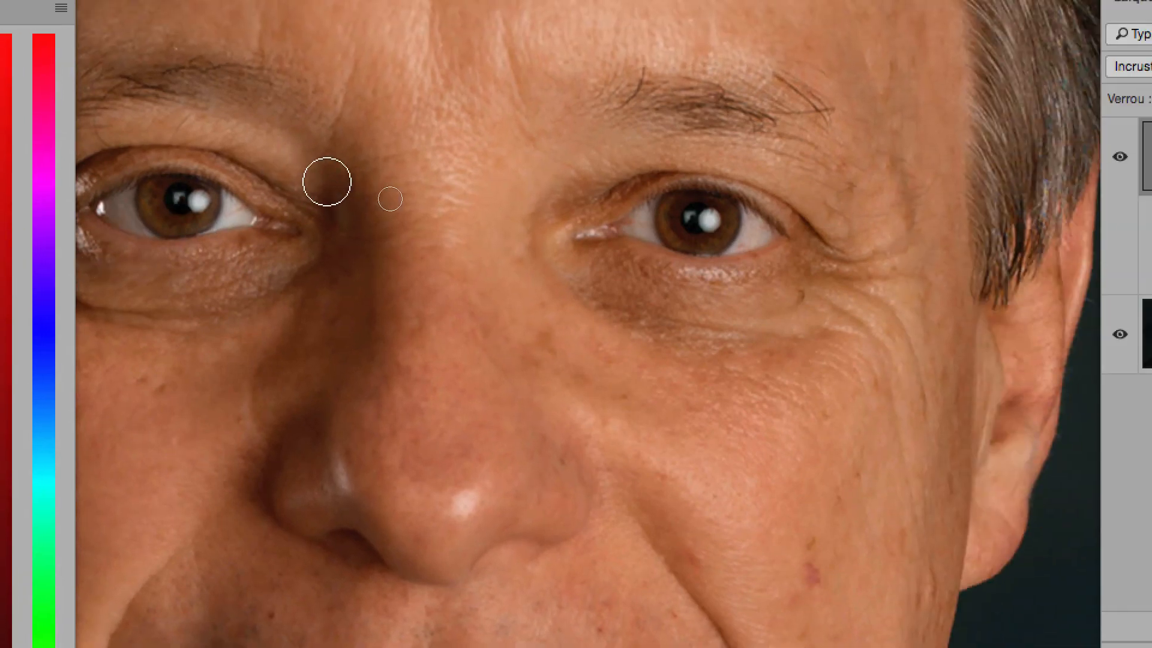
- Paint the mask in light grey between the eyebrows and over the cheek beside the ear with a 118-pixel soft brush
{"action": "left_click_drag", "start_coordinate": [671, 106], "coordinate": [686, 104]}
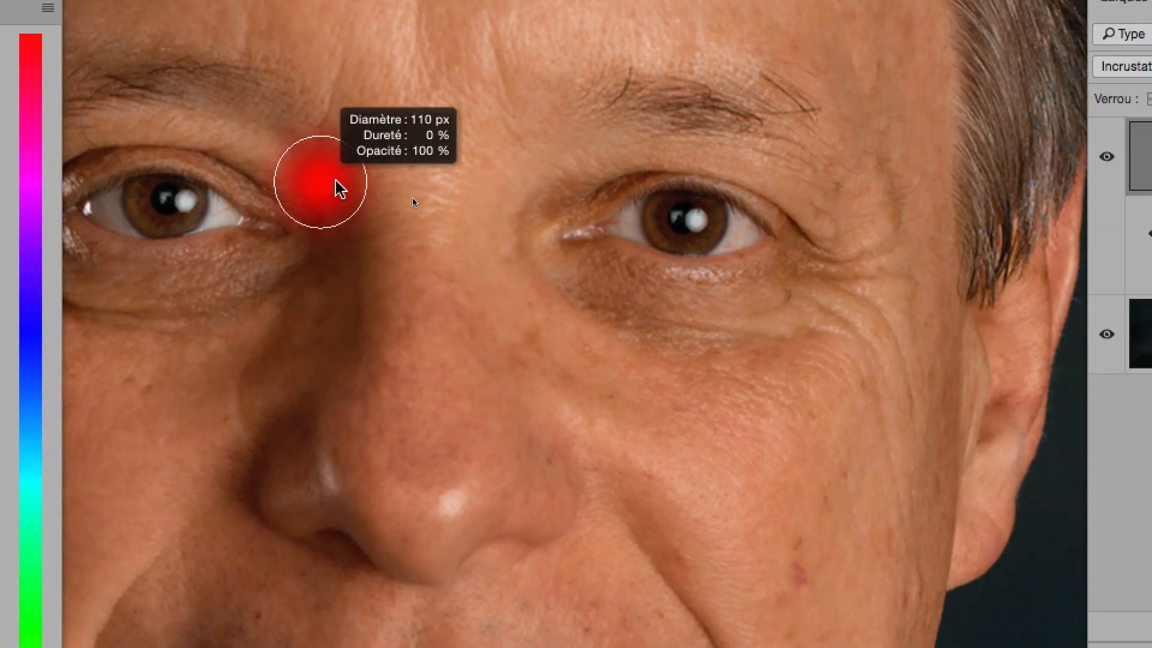
{"action": "left_click_drag", "start_coordinate": [336, 181], "coordinate": [322, 181]}
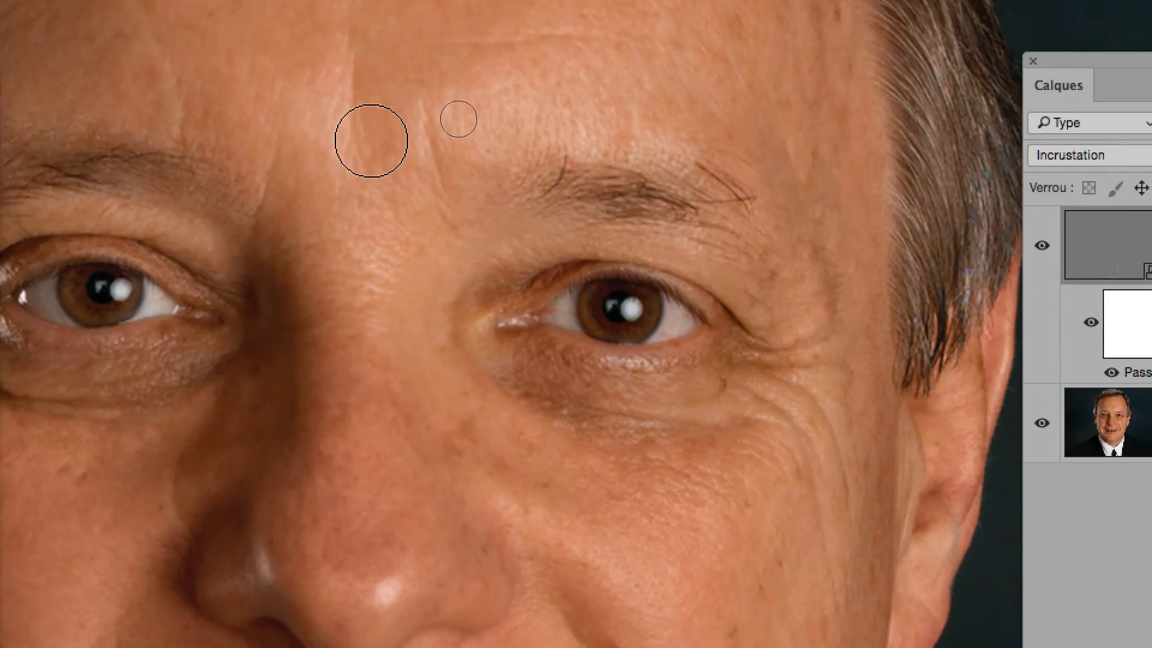
{"action": "mouse_move", "coordinate": [371, 141]}
{"action": "left_mouse_down"}
{"action": "mouse_move", "coordinate": [372, 249]}
{"action": "mouse_move", "coordinate": [641, 250]}
{"action": "mouse_move", "coordinate": [438, 304]}
{"action": "mouse_move", "coordinate": [533, 425]}
{"action": "mouse_move", "coordinate": [575, 562]}
{"action": "left_mouse_up"}
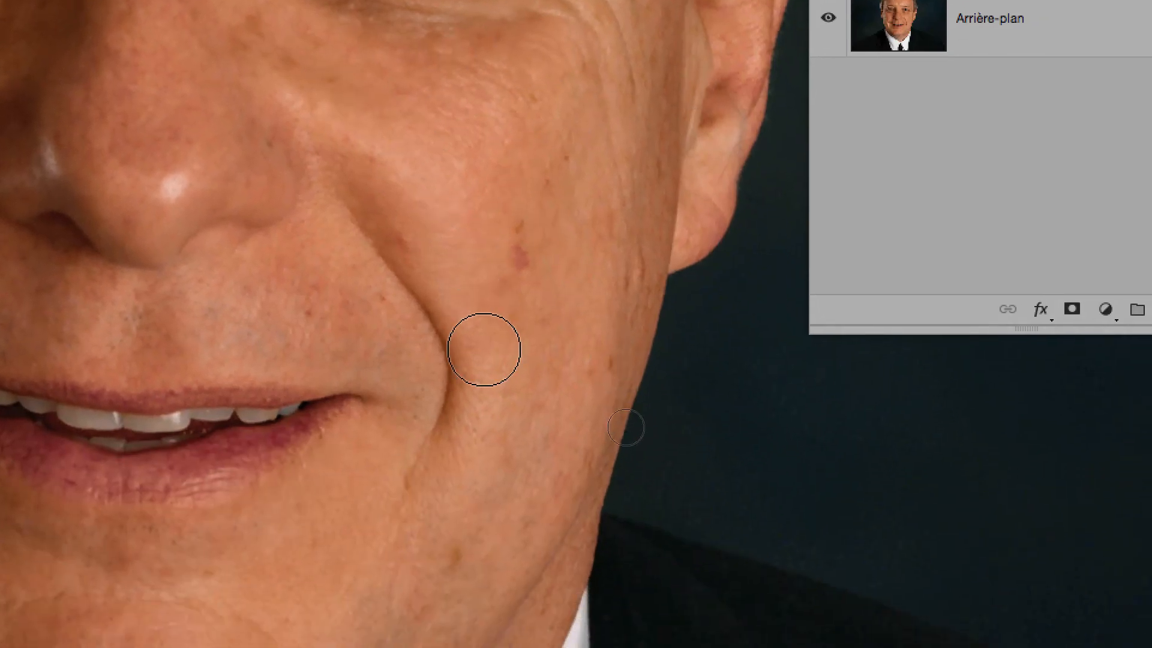
{"action": "mouse_move", "coordinate": [484, 349]}
{"action": "left_mouse_down"}
{"action": "mouse_move", "coordinate": [456, 476]}
{"action": "mouse_move", "coordinate": [525, 61]}
{"action": "left_mouse_up"}
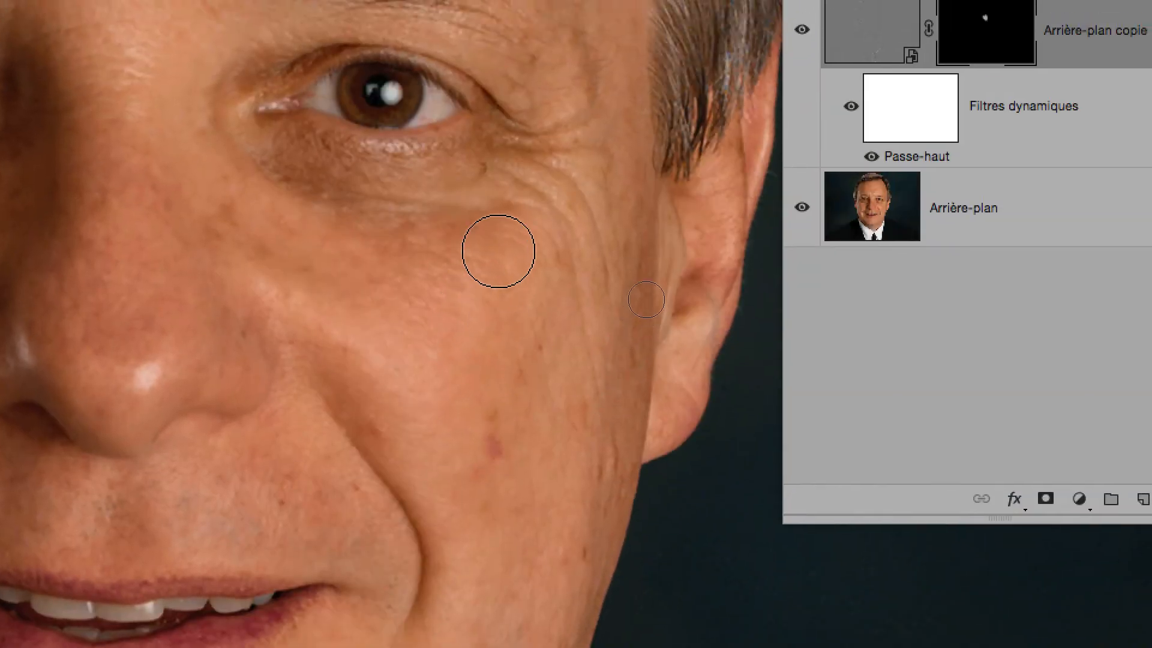
{"action": "mouse_move", "coordinate": [498, 252]}
{"action": "left_mouse_down"}
{"action": "mouse_move", "coordinate": [309, 222]}
{"action": "mouse_move", "coordinate": [255, 199]}
{"action": "mouse_move", "coordinate": [193, 209]}
{"action": "left_mouse_up"}
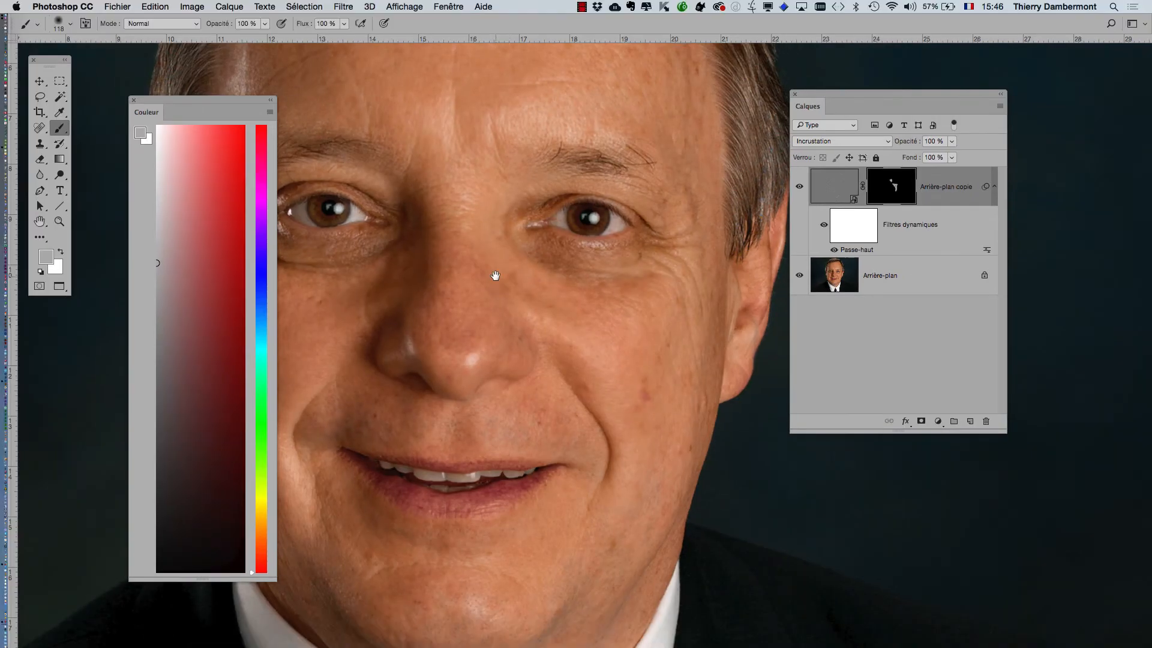
- Paint the mask over the wrinkled cheek on the other side of the face with a 189-pixel brush and pick a darker grey
{"action": "left_click_drag", "start_coordinate": [515, 214], "coordinate": [522, 211]}
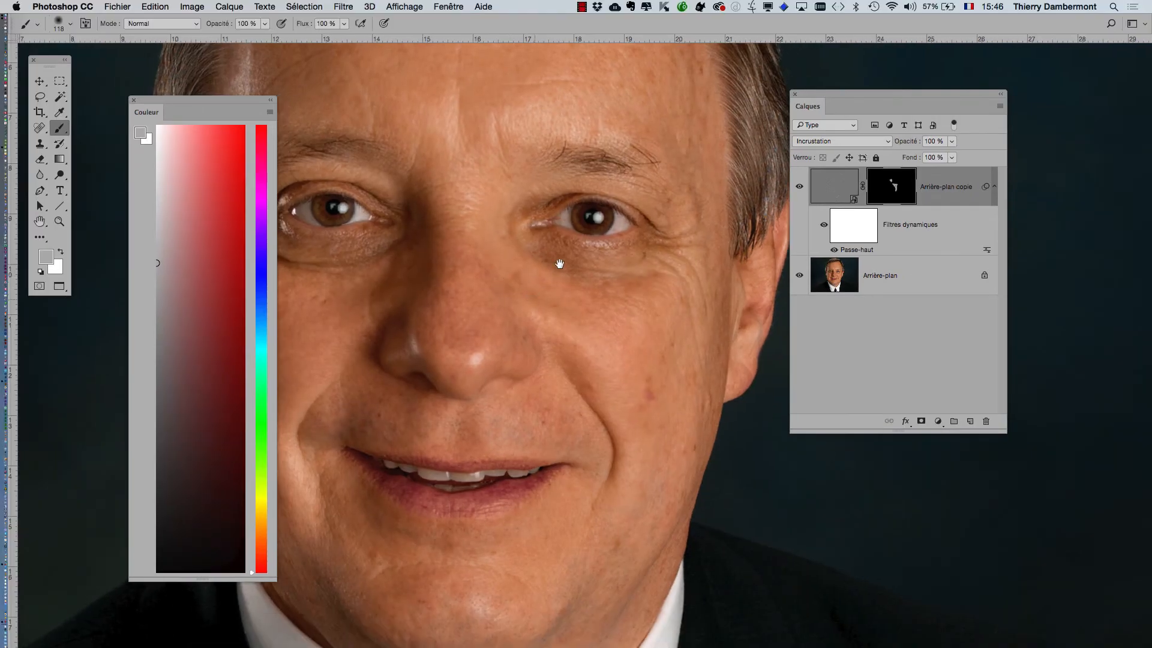
{"action": "left_click_drag", "start_coordinate": [560, 264], "coordinate": [560, 244]}
{"action": "left_click_drag", "start_coordinate": [407, 272], "coordinate": [511, 280]}
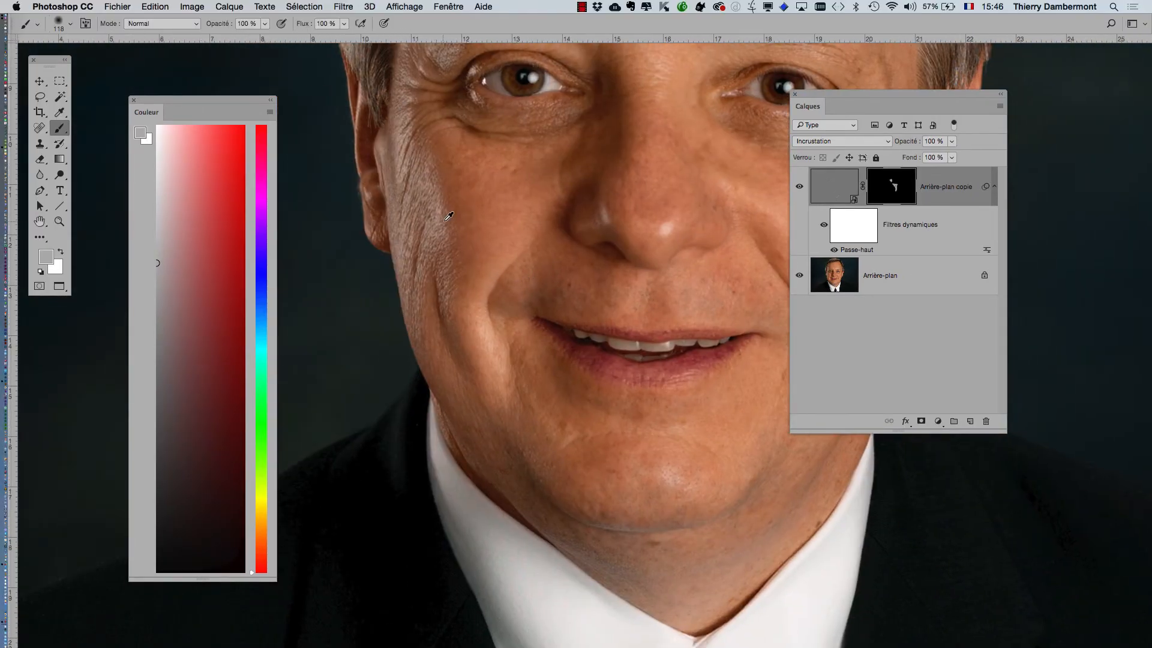
{"action": "scroll", "coordinate": [444, 221], "scroll_direction": "up", "scroll_amount": 5}
{"action": "left_click_drag", "start_coordinate": [476, 229], "coordinate": [496, 232]}
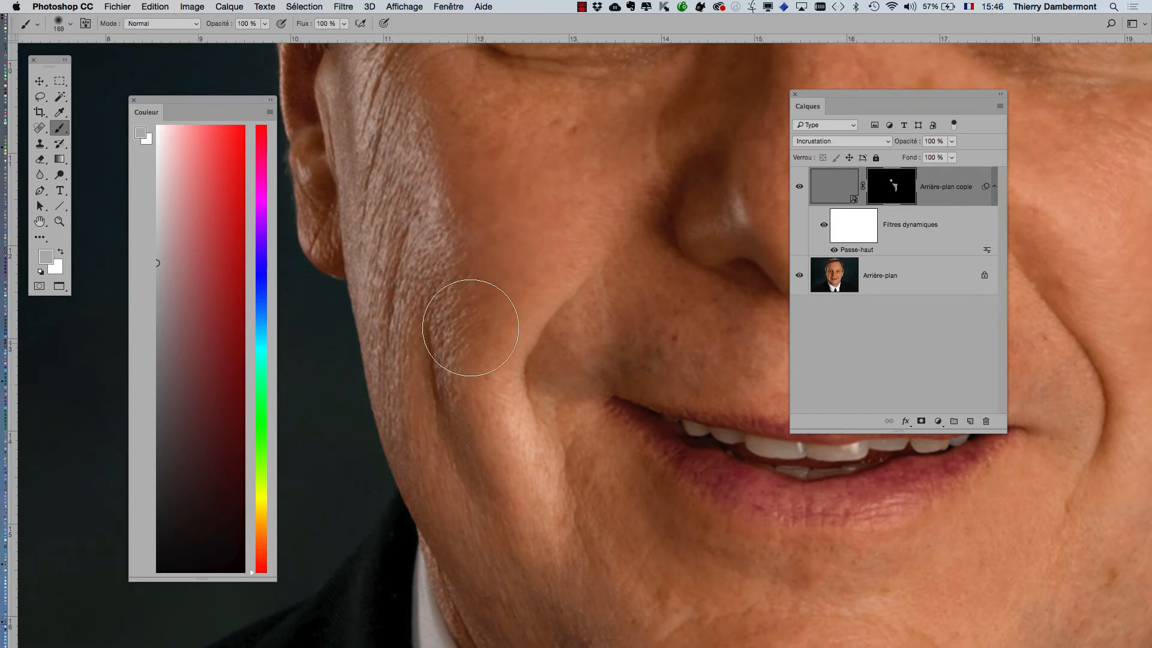
{"action": "left_click_drag", "start_coordinate": [450, 175], "coordinate": [447, 244]}
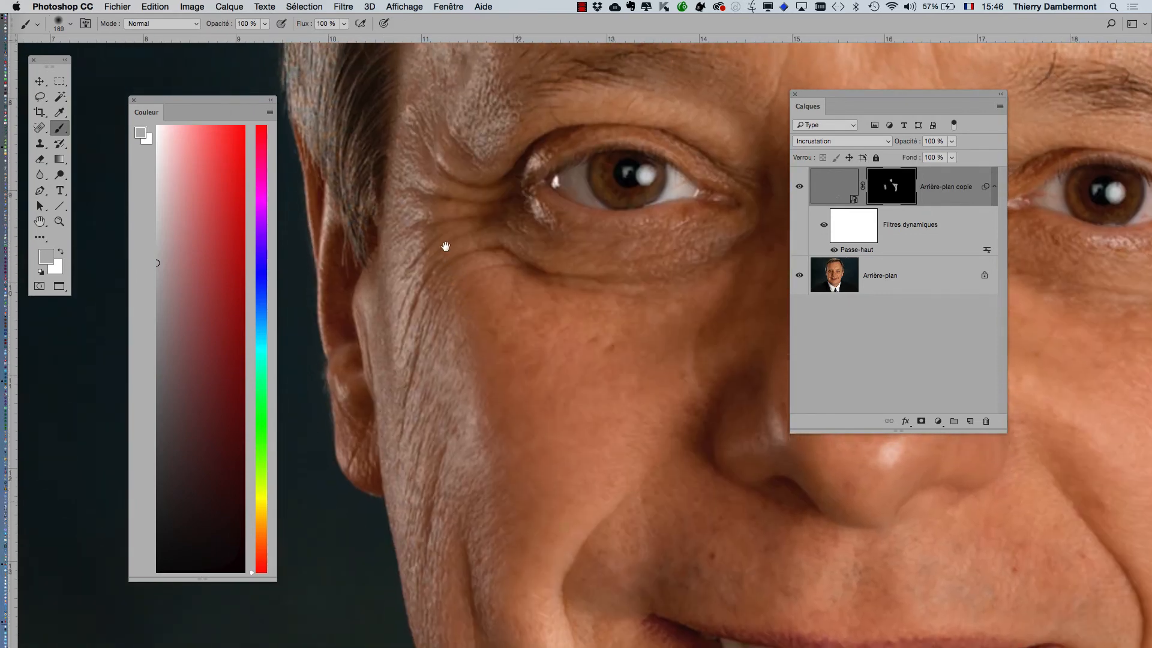
{"action": "left_click", "coordinate": [157, 321]}
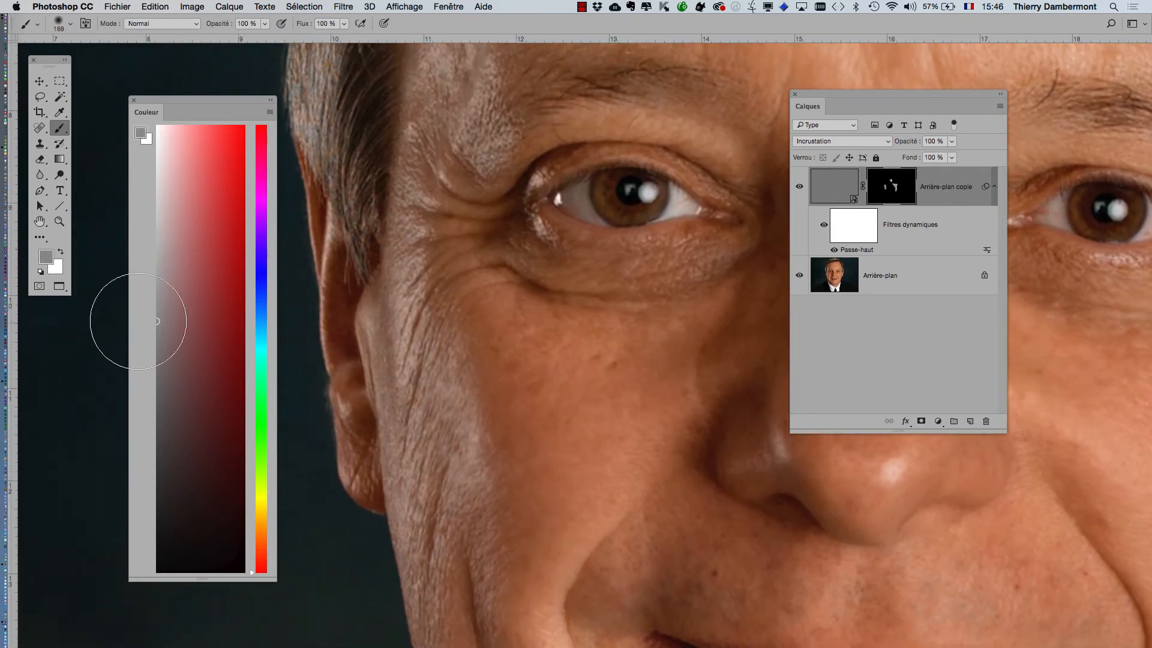
- Pick a lighter grey and paint the mask over the lower cheek, the crow's feet and the shiny temple beside the eye
{"action": "left_click_drag", "start_coordinate": [512, 416], "coordinate": [480, 282]}
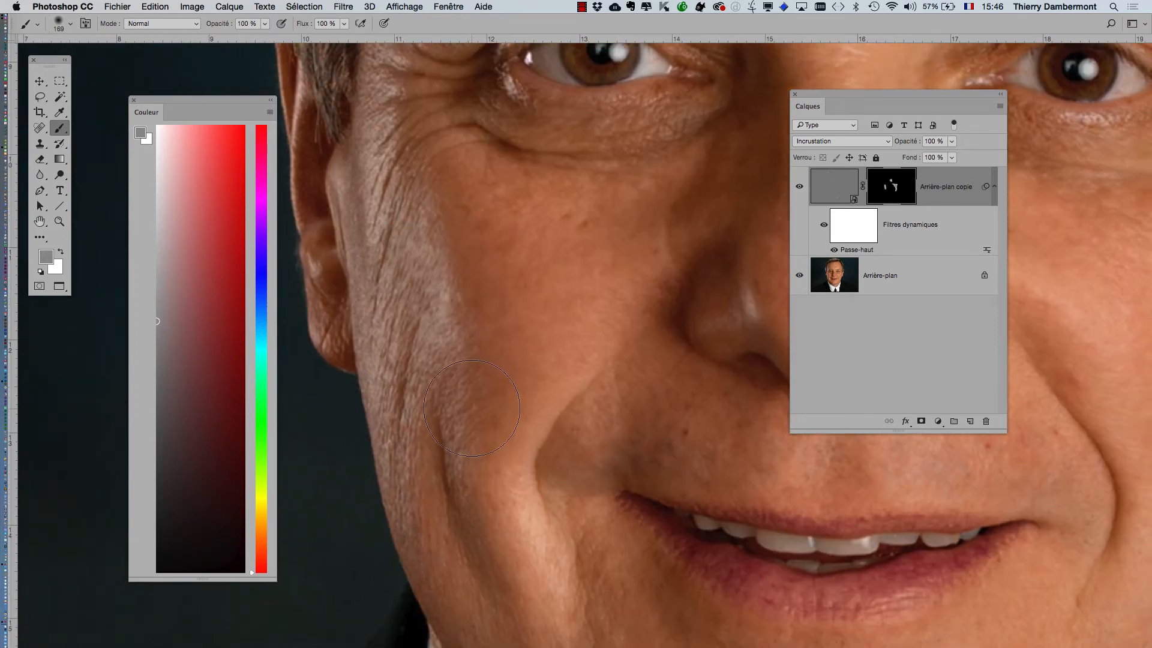
{"action": "left_click", "coordinate": [157, 251]}
{"action": "left_click_drag", "start_coordinate": [495, 469], "coordinate": [497, 490]}
{"action": "scroll", "coordinate": [497, 491], "scroll_direction": "up", "scroll_amount": 5}
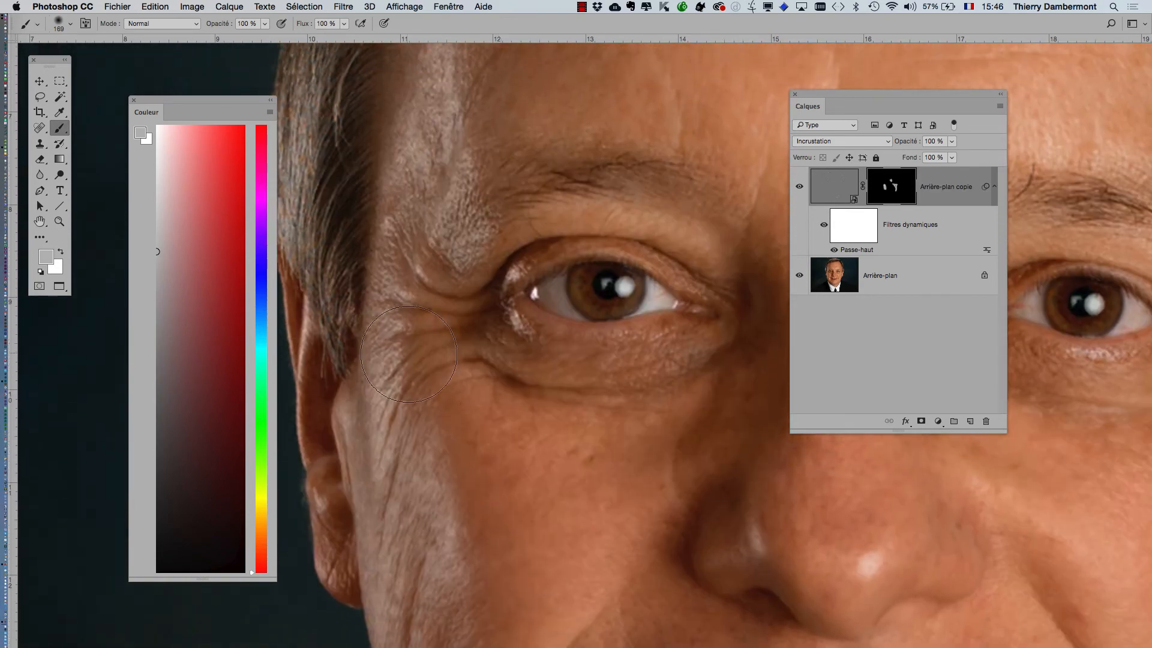
{"action": "left_click_drag", "start_coordinate": [471, 348], "coordinate": [452, 453]}
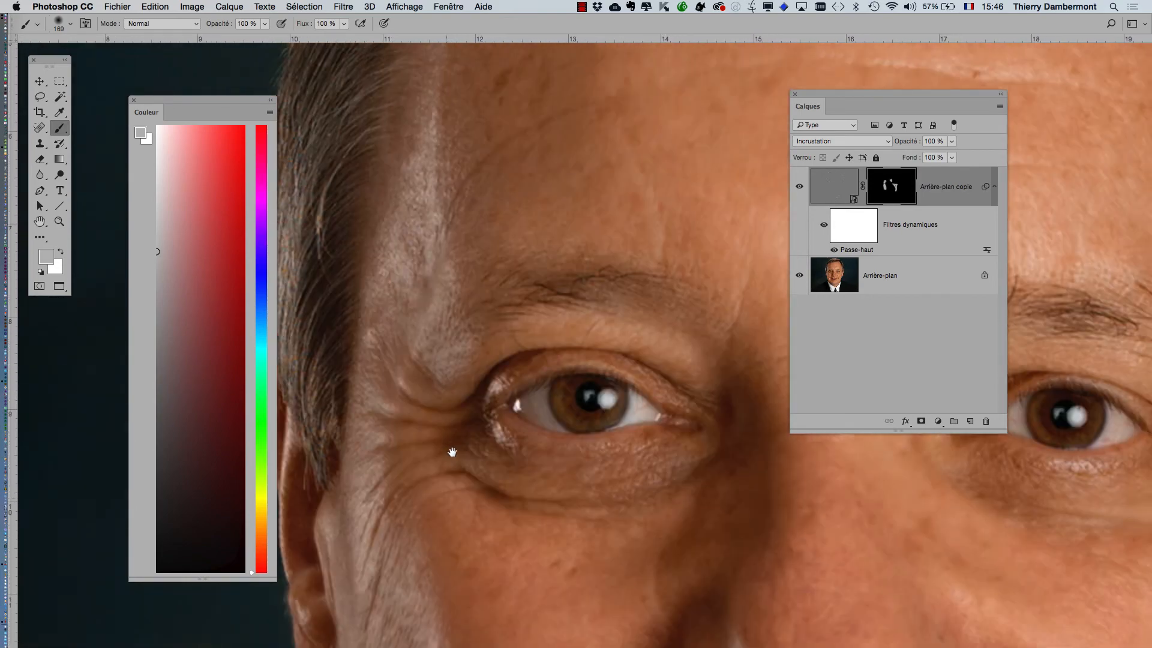
{"action": "left_click_drag", "start_coordinate": [423, 322], "coordinate": [414, 378]}
{"action": "left_click_drag", "start_coordinate": [461, 195], "coordinate": [437, 347]}
- Move the Couleur panel off the face and paint the mask under the eyes with a 126-pixel brush
{"action": "left_click_drag", "start_coordinate": [571, 362], "coordinate": [484, 209]}
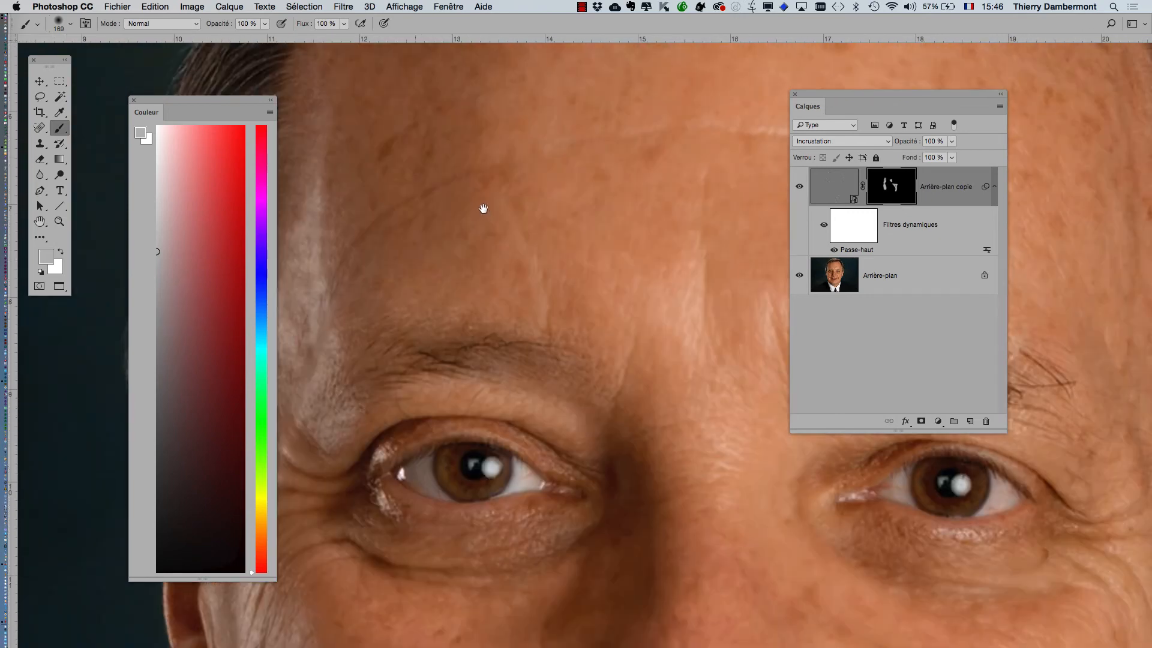
{"action": "left_click_drag", "start_coordinate": [658, 525], "coordinate": [566, 360]}
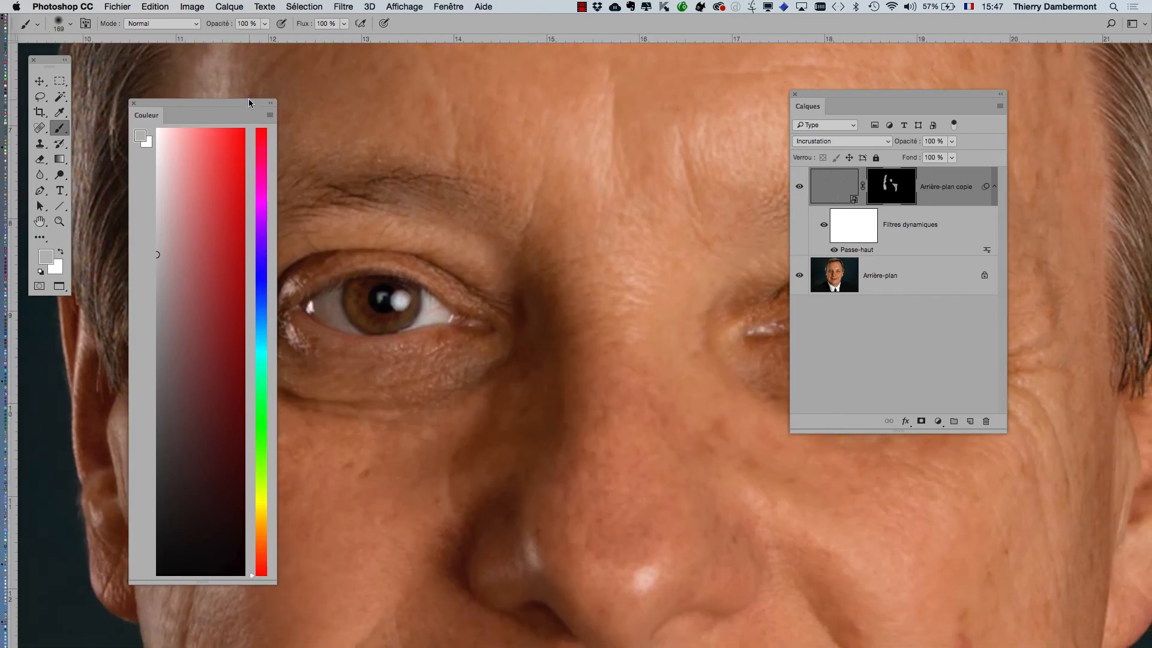
{"action": "left_click_drag", "start_coordinate": [251, 108], "coordinate": [195, 290]}
{"action": "mouse_move", "coordinate": [451, 413]}
{"action": "left_mouse_down"}
{"action": "mouse_move", "coordinate": [459, 427]}
{"action": "mouse_move", "coordinate": [423, 416]}
{"action": "left_mouse_up"}
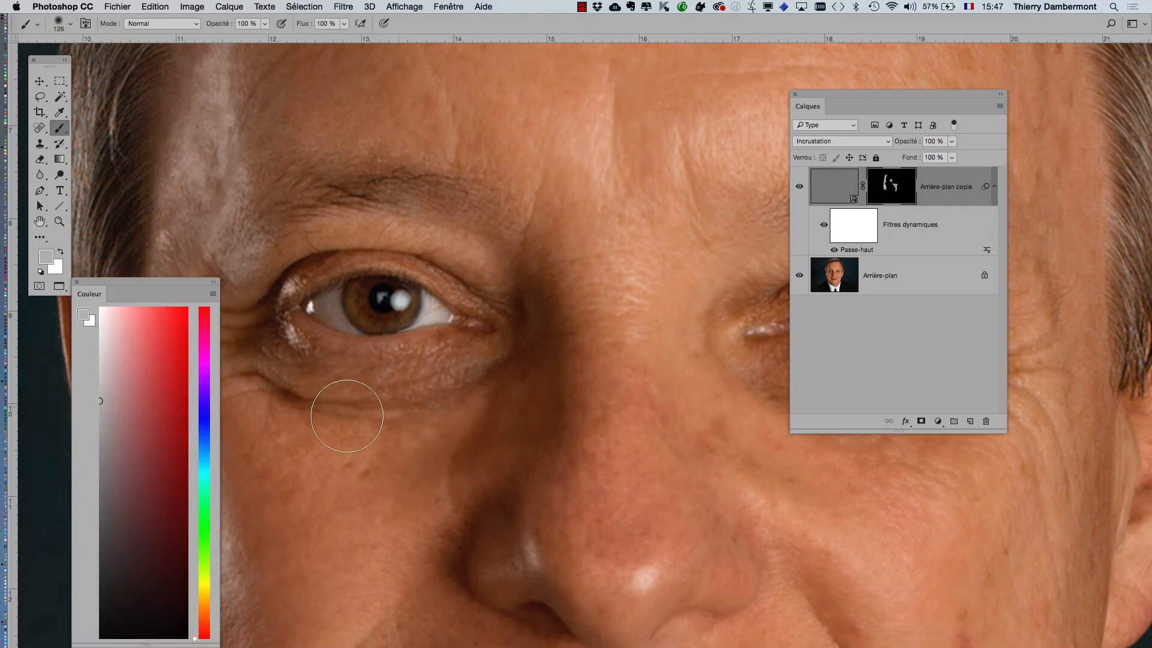
{"action": "left_click_drag", "start_coordinate": [354, 329], "coordinate": [352, 317]}
{"action": "left_click_drag", "start_coordinate": [658, 465], "coordinate": [358, 487]}
{"action": "mouse_move", "coordinate": [408, 198]}
{"action": "left_mouse_down"}
{"action": "mouse_move", "coordinate": [508, 176]}
{"action": "mouse_move", "coordinate": [685, 188]}
{"action": "left_mouse_up"}
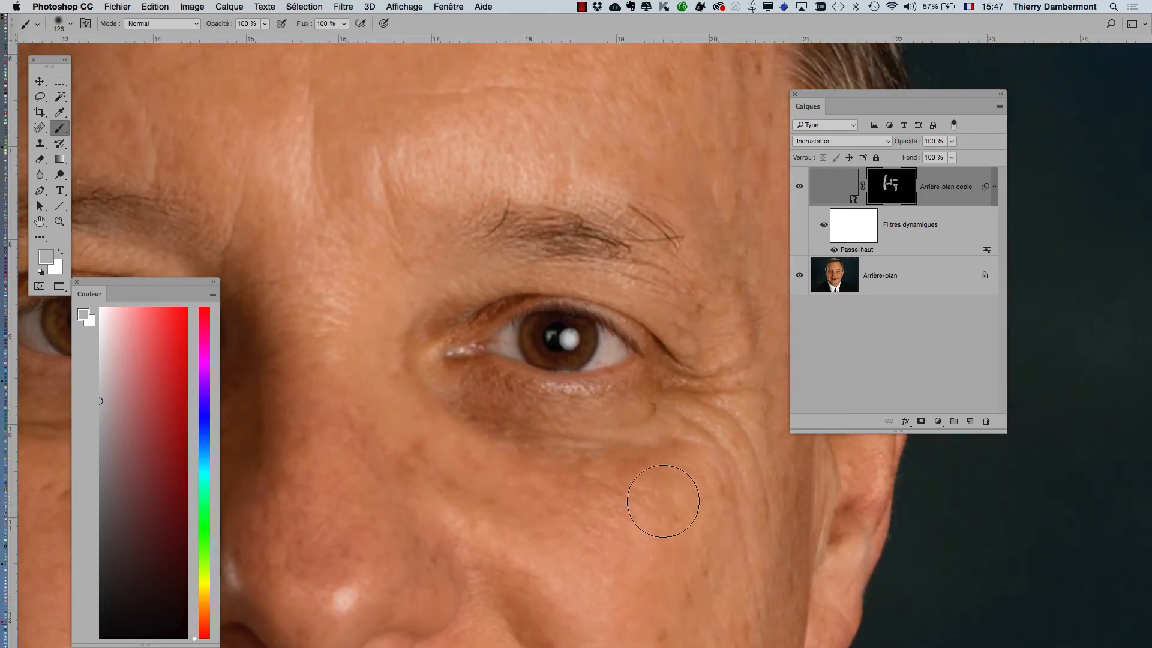
- Paint the mask over the chin, the smile folds and the lower cheeks with a 200-pixel soft brush
{"action": "left_click", "coordinate": [646, 467], "text": "alt"}
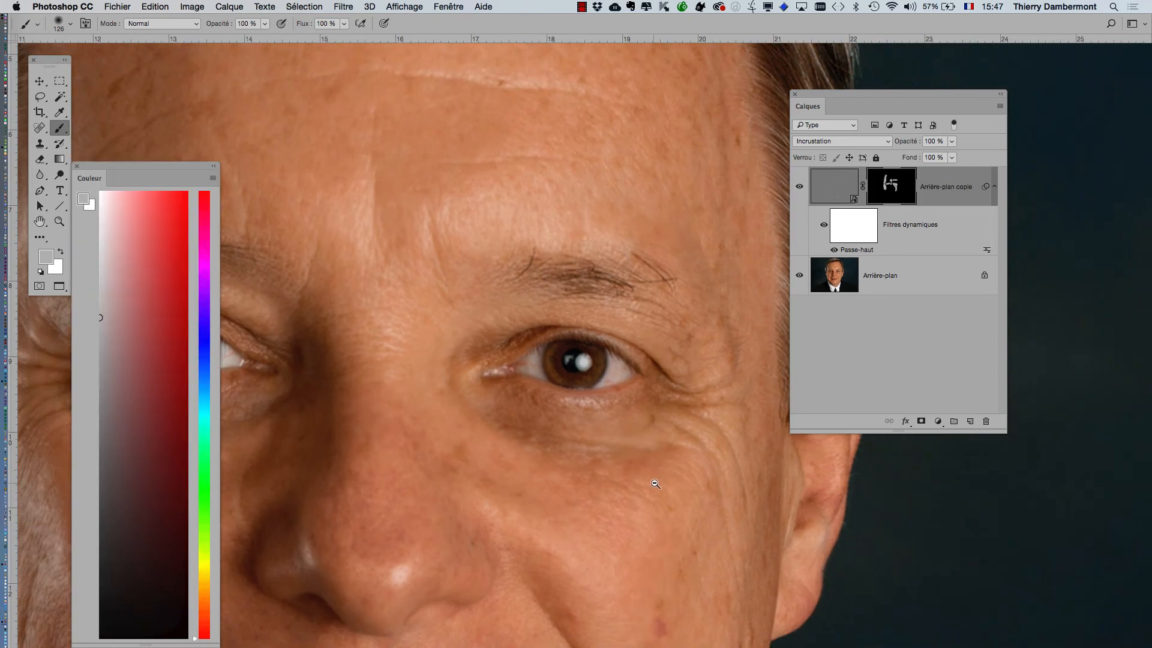
{"action": "left_click", "coordinate": [648, 486], "text": "alt"}
{"action": "scroll", "coordinate": [624, 492], "scroll_direction": "down", "scroll_amount": 5}
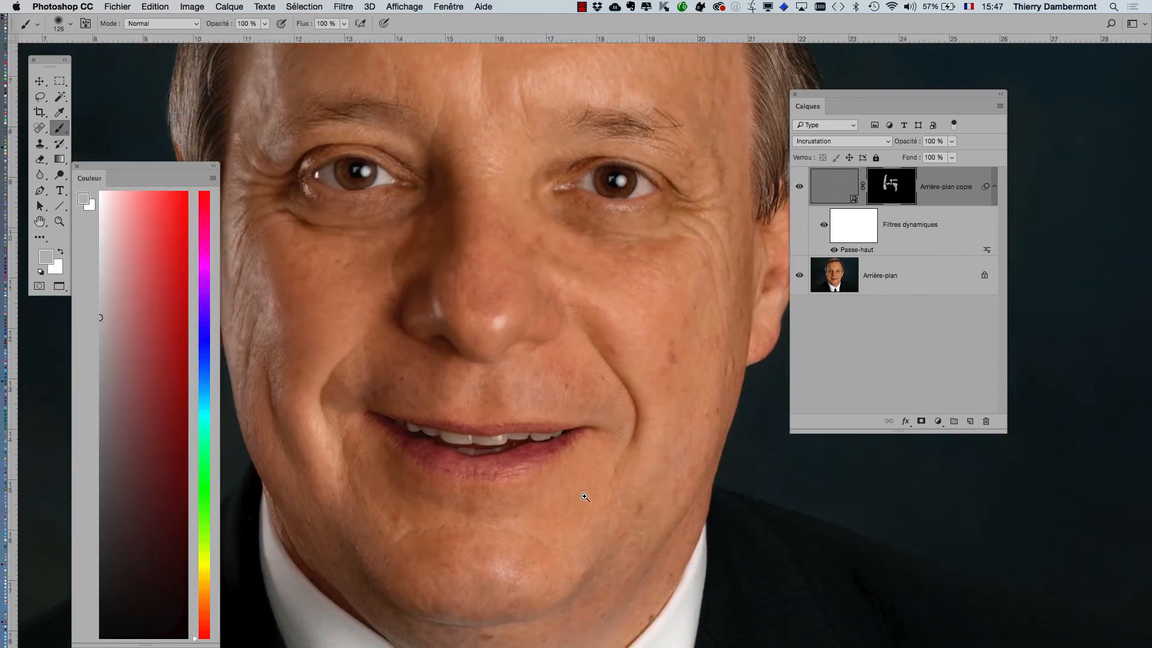
{"action": "left_click", "coordinate": [585, 497]}
{"action": "scroll", "coordinate": [600, 492], "scroll_direction": "down", "scroll_amount": 3}
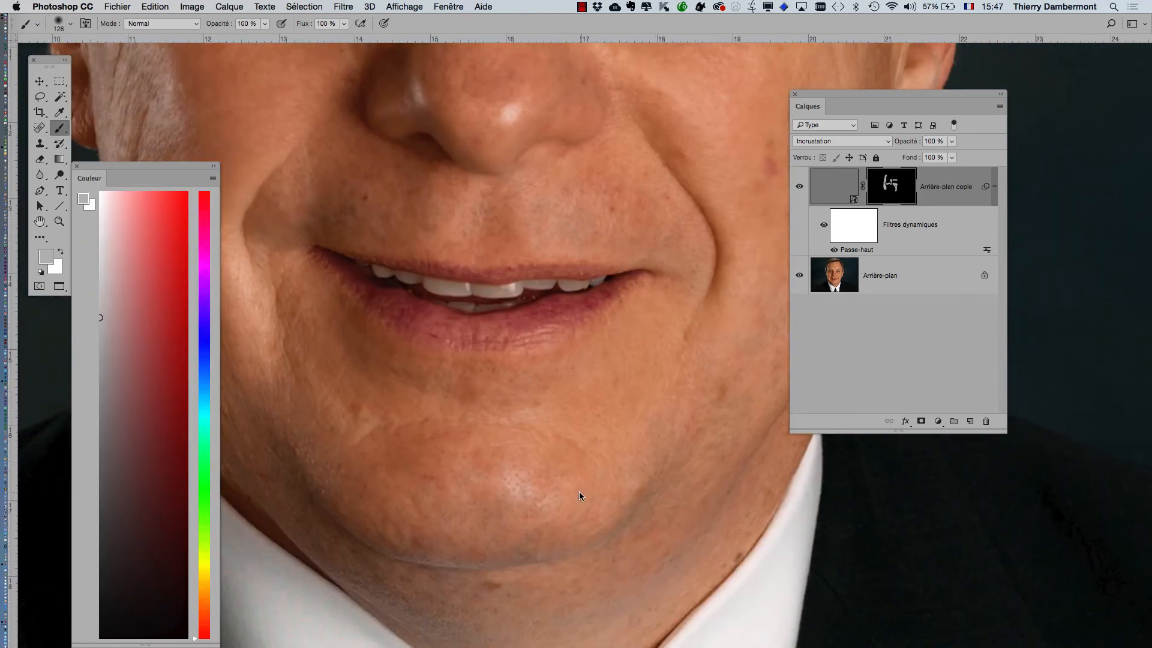
{"action": "left_click_drag", "start_coordinate": [579, 495], "coordinate": [601, 496]}
{"action": "mouse_move", "coordinate": [415, 454]}
{"action": "left_mouse_down"}
{"action": "mouse_move", "coordinate": [576, 495]}
{"action": "mouse_move", "coordinate": [699, 494]}
{"action": "left_mouse_up"}
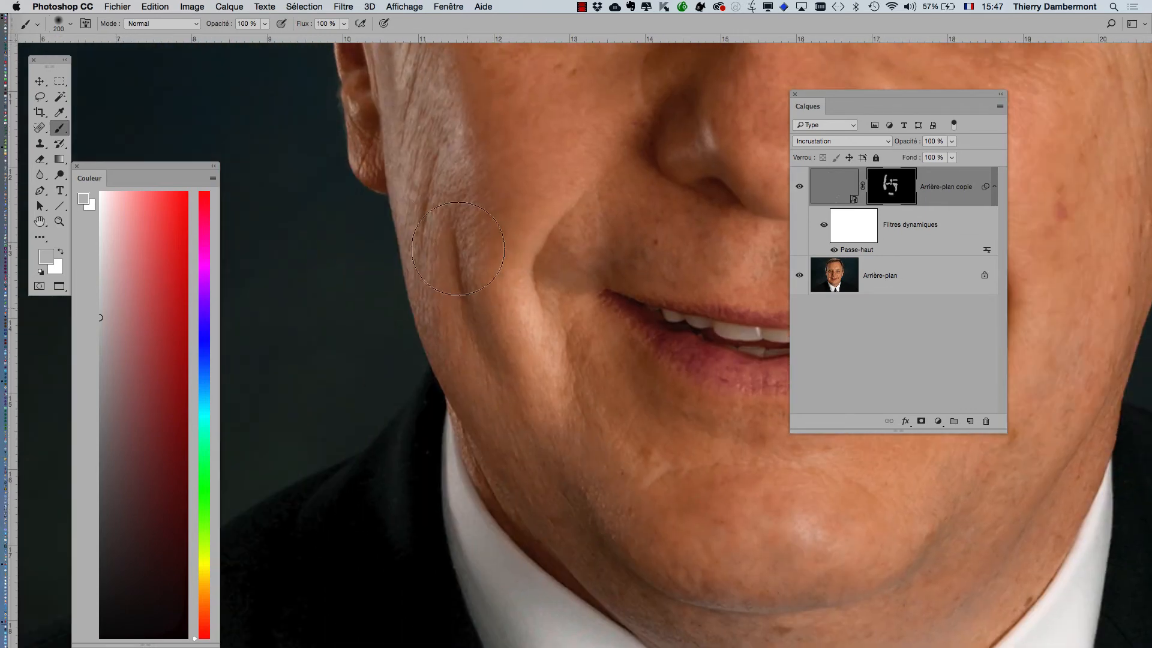
{"action": "left_click_drag", "start_coordinate": [670, 462], "coordinate": [418, 442]}
{"action": "left_click_drag", "start_coordinate": [663, 456], "coordinate": [478, 474]}
{"action": "left_click_drag", "start_coordinate": [538, 375], "coordinate": [592, 531]}
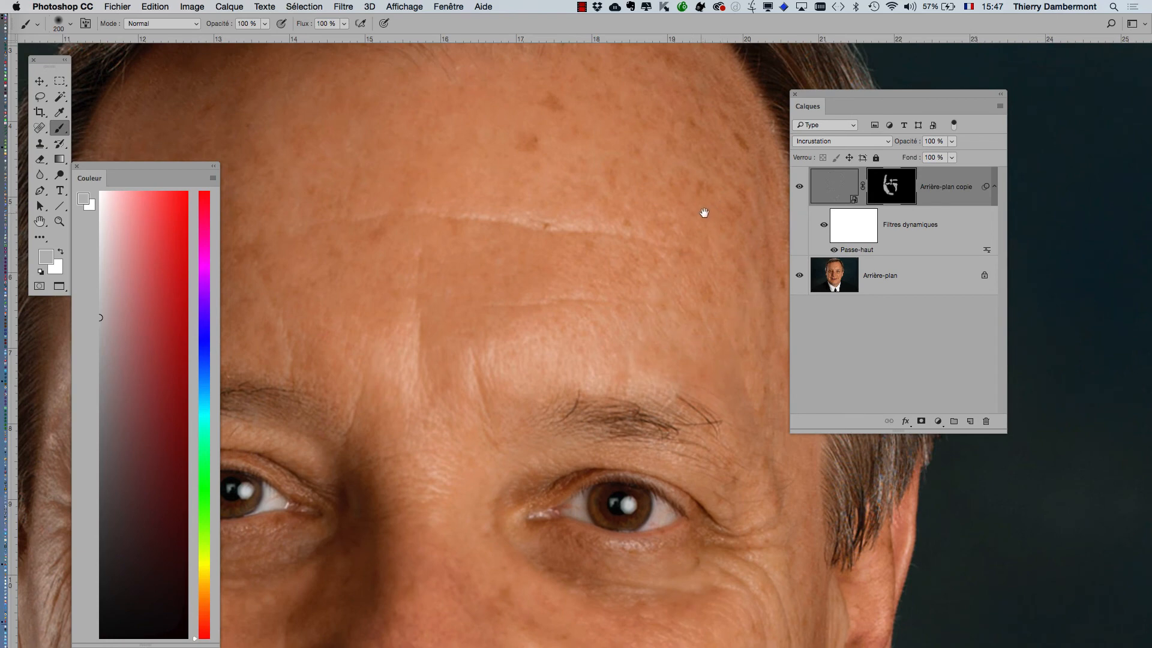
- Paint the mask around the other eye and over the skin above the eyebrow, reducing the brush to 97 pixels
{"action": "left_click_drag", "start_coordinate": [705, 213], "coordinate": [612, 170]}
{"action": "left_click_drag", "start_coordinate": [594, 383], "coordinate": [416, 296]}
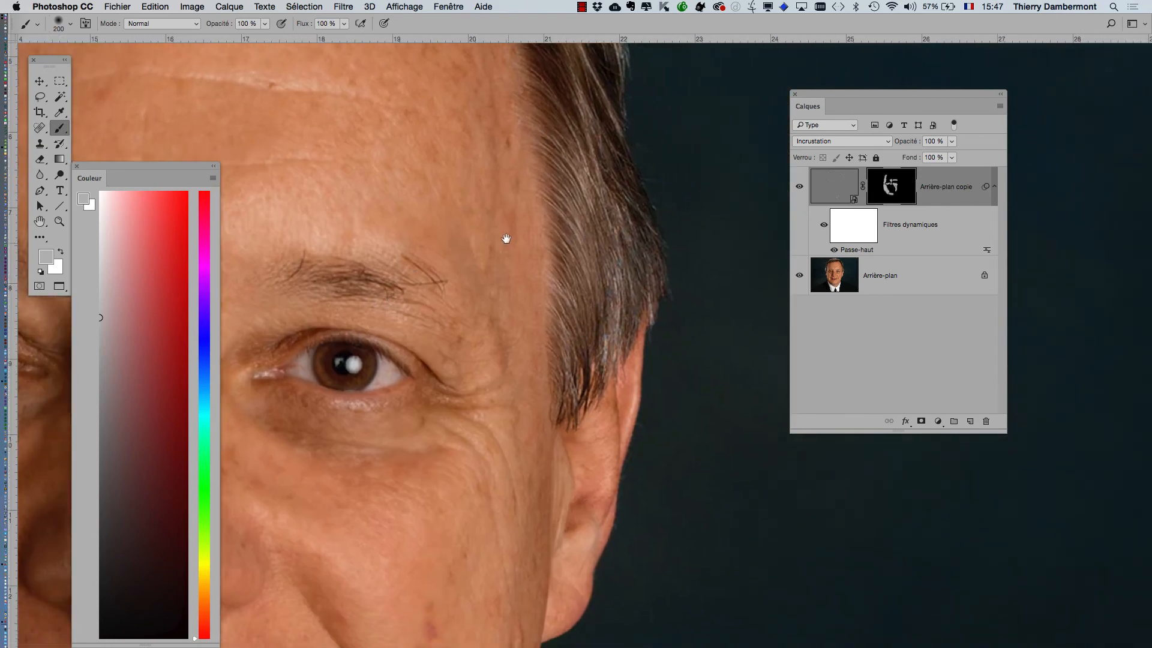
{"action": "left_click_drag", "start_coordinate": [460, 330], "coordinate": [418, 325]}
{"action": "left_click_drag", "start_coordinate": [400, 267], "coordinate": [708, 264]}
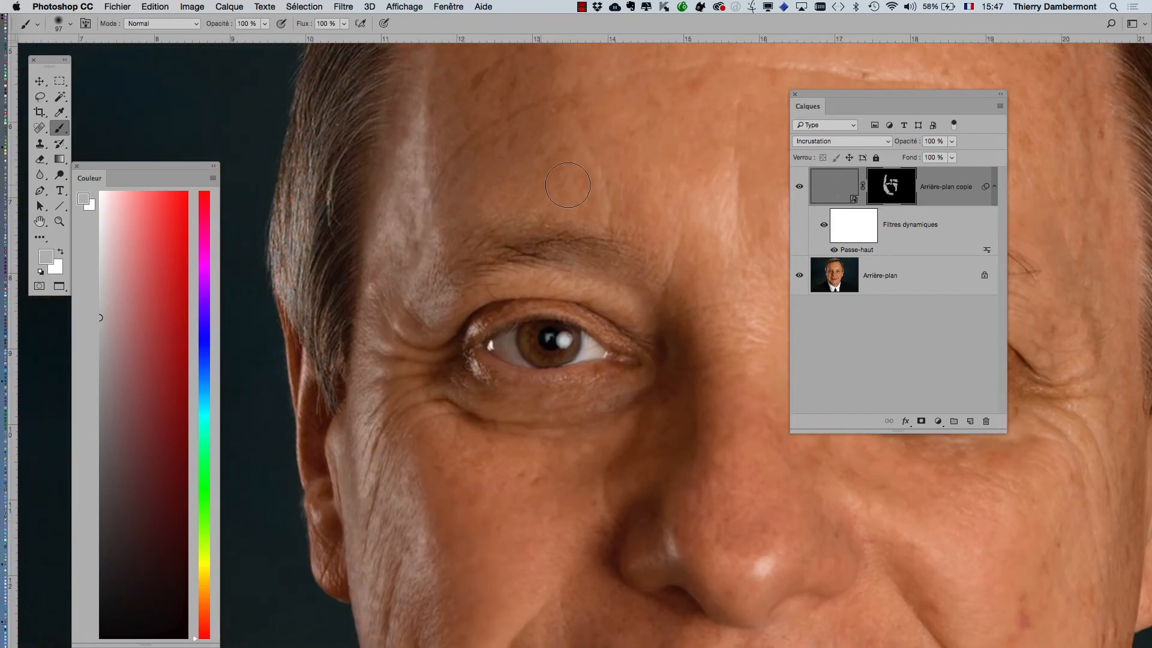
{"action": "mouse_move", "coordinate": [660, 268]}
{"action": "left_mouse_down"}
{"action": "mouse_move", "coordinate": [547, 220]}
{"action": "mouse_move", "coordinate": [584, 193]}
{"action": "left_mouse_up"}
- Move the Calques panel off the face and compare the wrinkles at the outer eye corner with the High Pass layer hidden and shown
{"action": "left_click_drag", "start_coordinate": [833, 91], "coordinate": [1027, 290]}
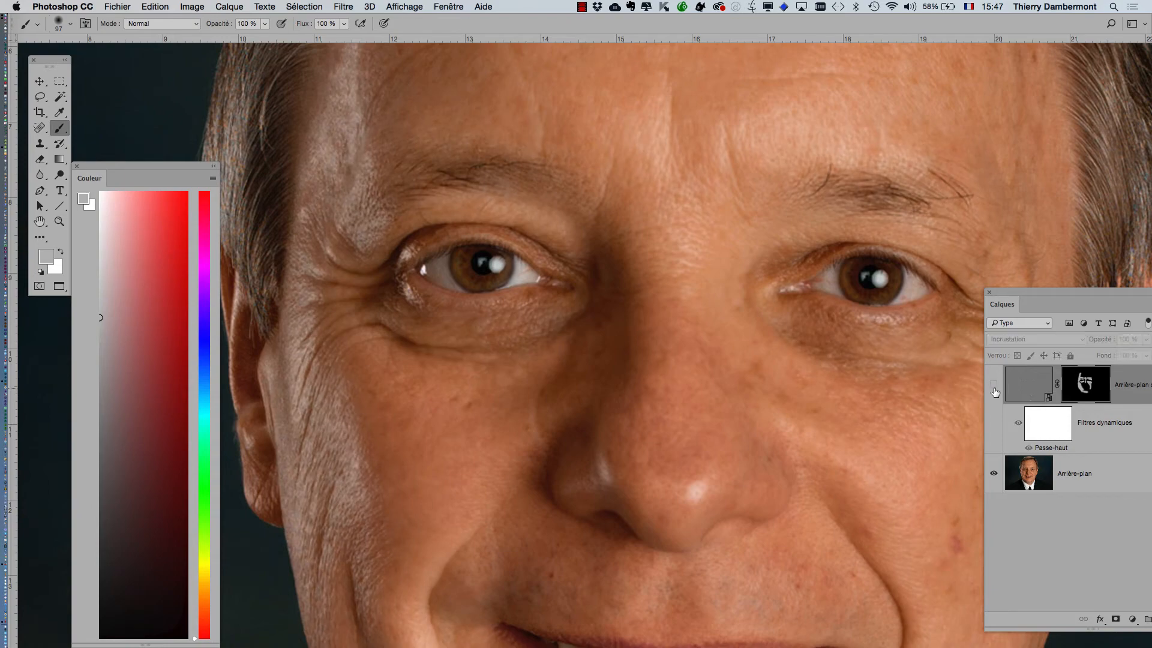
{"action": "left_click", "coordinate": [365, 245]}
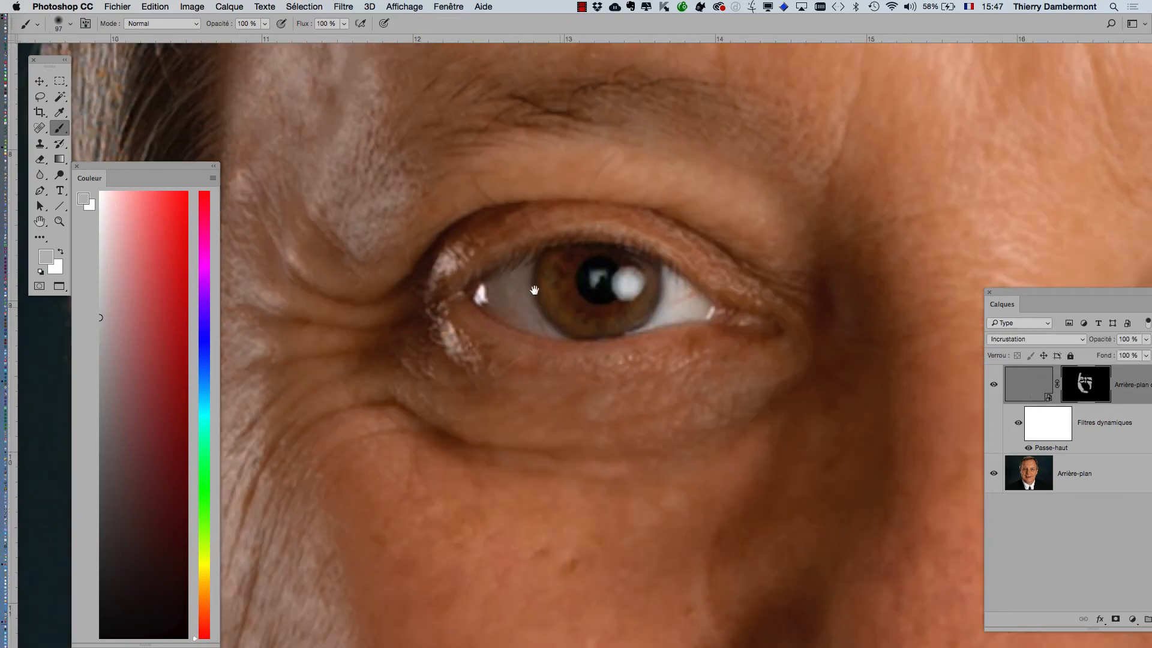
{"action": "left_click_drag", "start_coordinate": [596, 291], "coordinate": [982, 393]}
{"action": "left_click", "coordinate": [992, 384]}
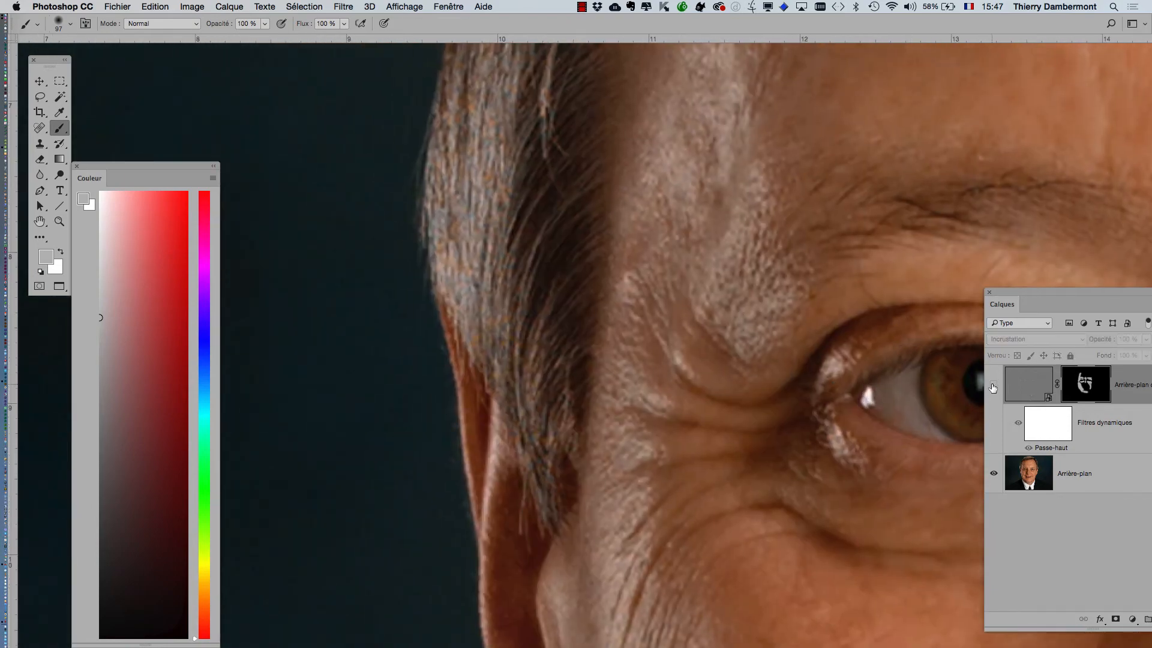
{"action": "left_click", "coordinate": [993, 385]}
{"action": "left_click", "coordinate": [993, 385]}
{"action": "left_click", "coordinate": [992, 384]}
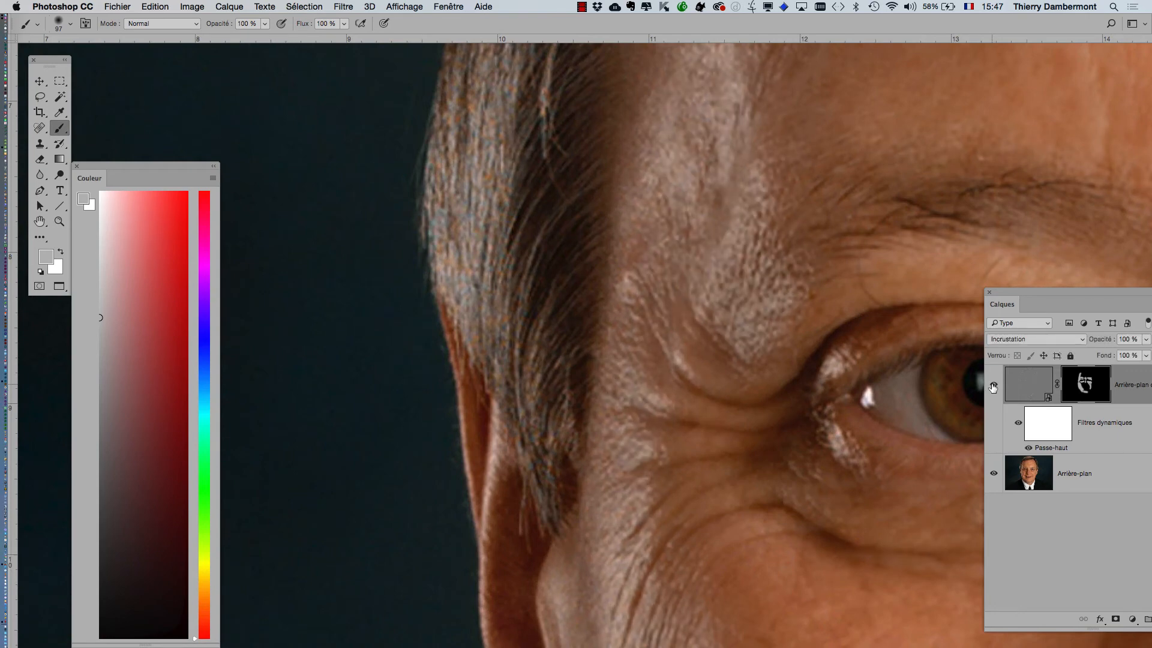
- Compare the skin between the eyebrows and on the nose bridge with the High Pass layer hidden and shown
{"action": "left_click_drag", "start_coordinate": [921, 398], "coordinate": [373, 298]}
{"action": "left_click_drag", "start_coordinate": [753, 358], "coordinate": [631, 346]}
{"action": "left_click", "coordinate": [994, 385]}
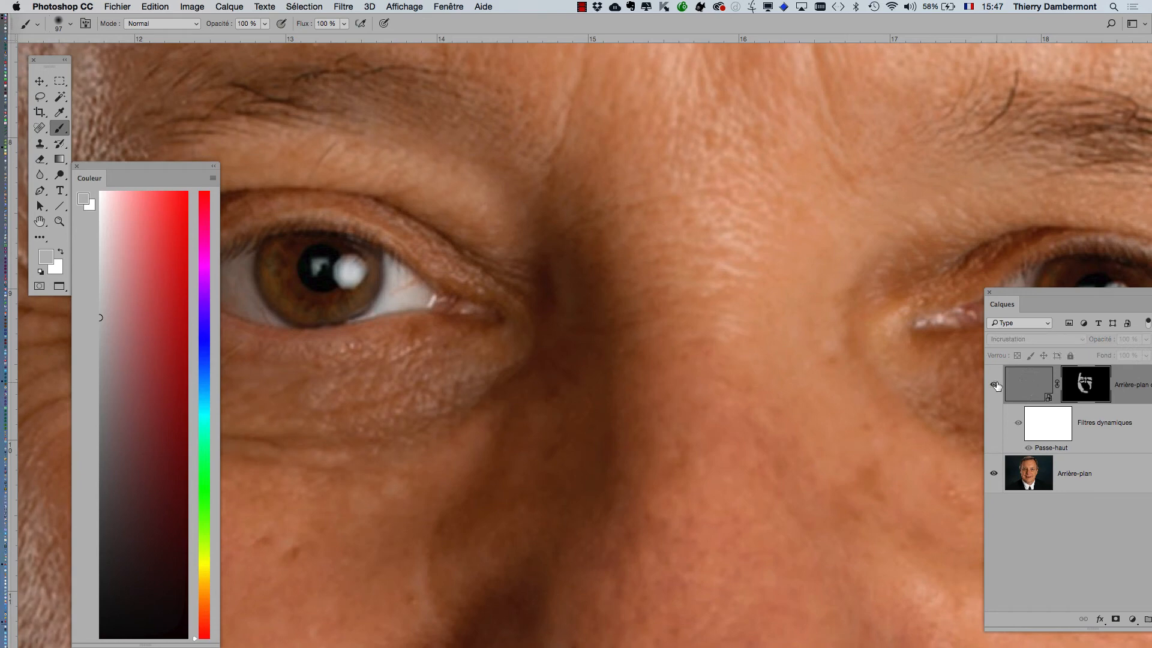
{"action": "left_click", "coordinate": [994, 385]}
{"action": "scroll", "coordinate": [848, 470], "scroll_direction": "up", "scroll_amount": 5}
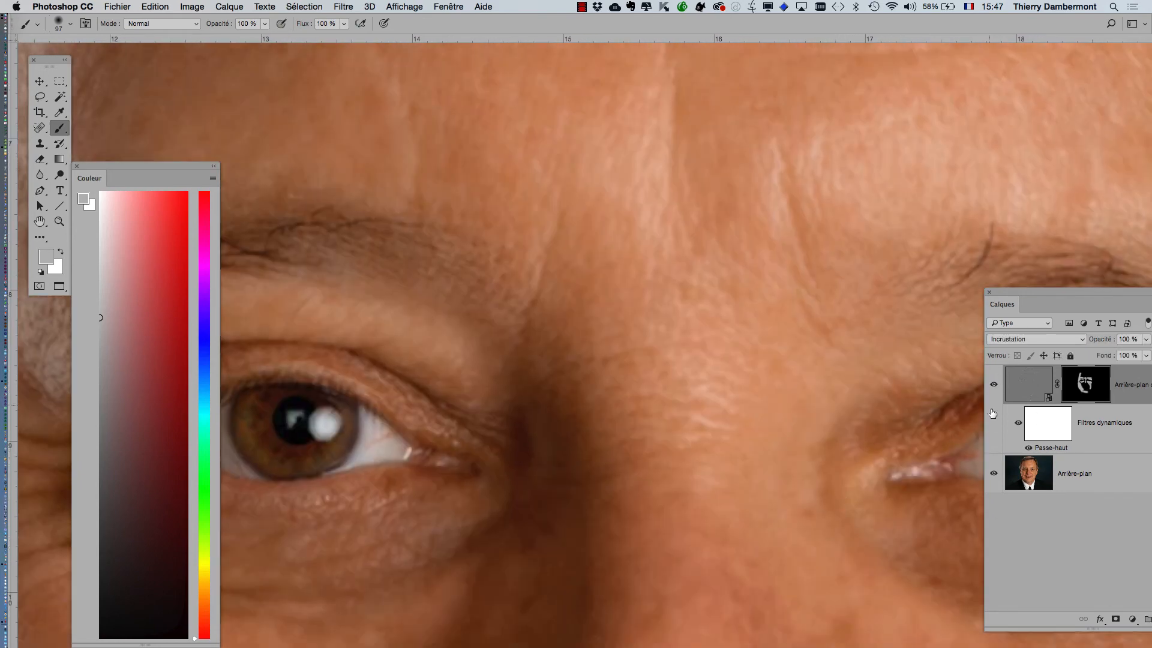
{"action": "left_click", "coordinate": [994, 385]}
{"action": "left_click", "coordinate": [994, 384]}
- Compare the skin around the other eye and temple with the High Pass layer hidden and shown
{"action": "left_click_drag", "start_coordinate": [918, 387], "coordinate": [468, 360]}
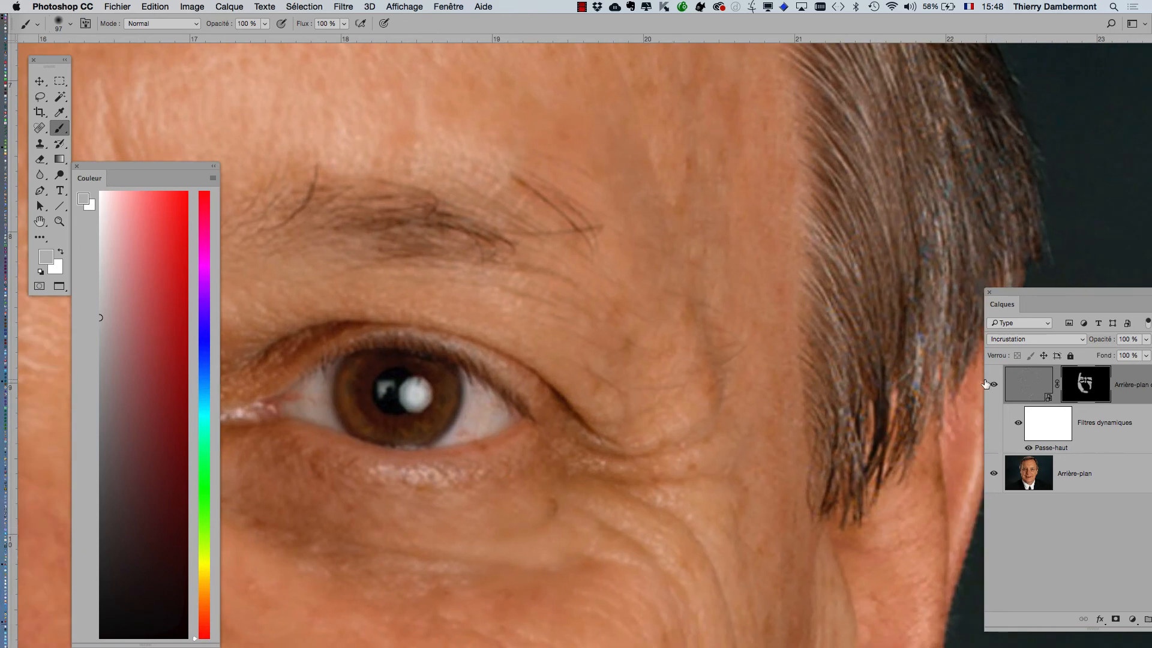
{"action": "left_click", "coordinate": [994, 385]}
{"action": "left_click", "coordinate": [995, 384]}
{"action": "left_click", "coordinate": [994, 384]}
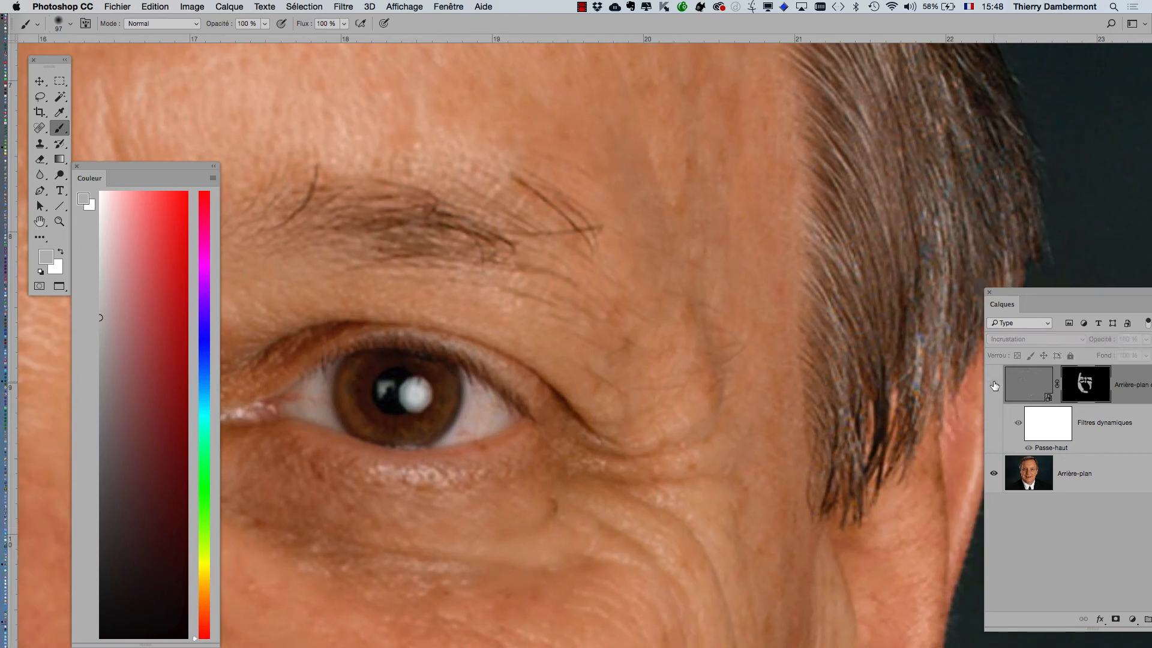
{"action": "left_click", "coordinate": [994, 385]}
- Compare the whole face with and without the High Pass layer and return to a view of the full portrait
{"action": "left_click", "coordinate": [586, 378], "text": "alt"}
{"action": "left_click", "coordinate": [585, 378], "text": "alt"}
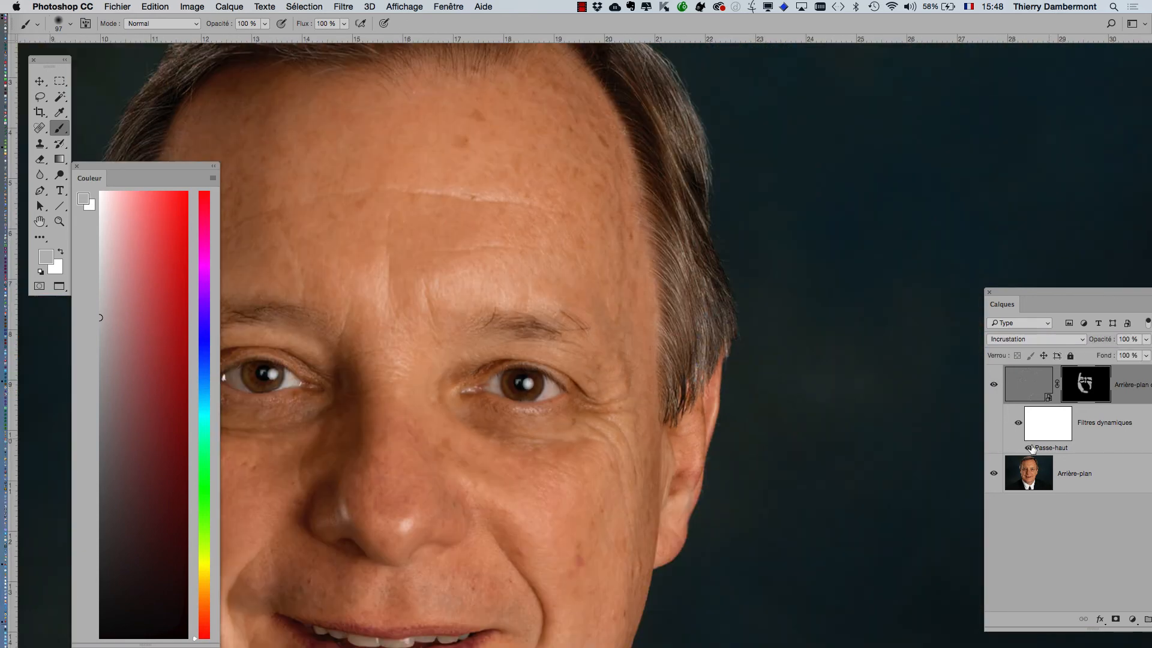
{"action": "left_click", "coordinate": [994, 385]}
{"action": "left_click", "coordinate": [994, 386]}
{"action": "left_click", "coordinate": [640, 372], "text": "alt"}
{"action": "left_click", "coordinate": [640, 373], "text": "alt"}
{"action": "left_click_drag", "start_coordinate": [671, 417], "coordinate": [679, 344]}
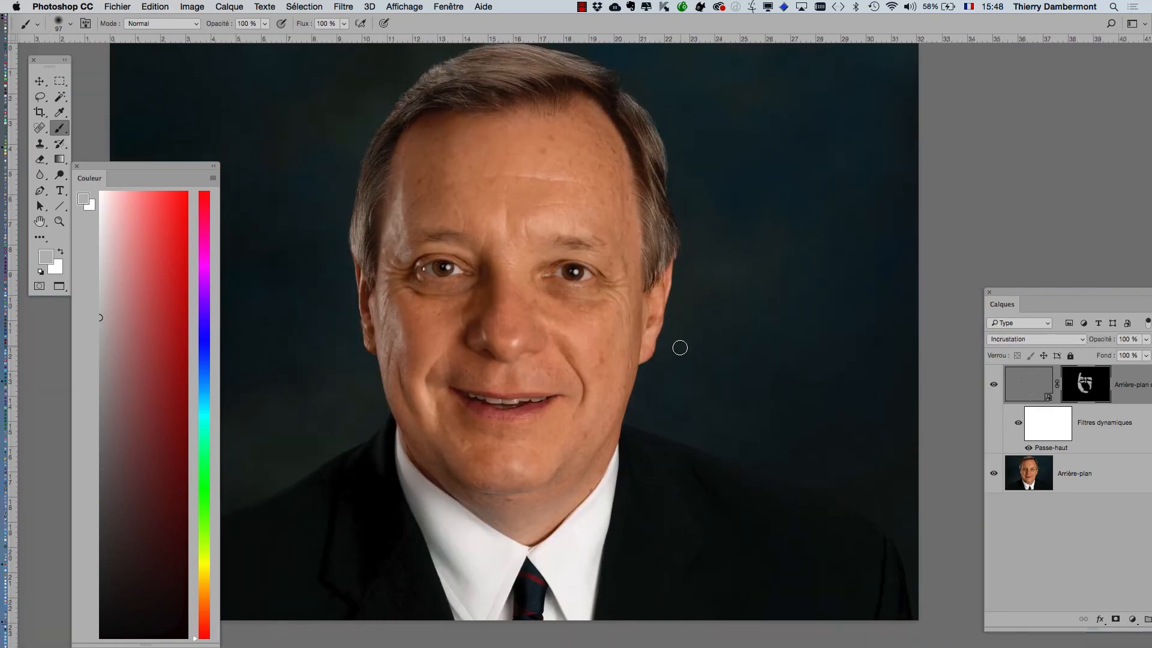
- Bring the Calques panel back fully into view, enlarge it and add a Courbes adjustment layer above the retouch layer
{"action": "left_click_drag", "start_coordinate": [1044, 294], "coordinate": [866, 162]}
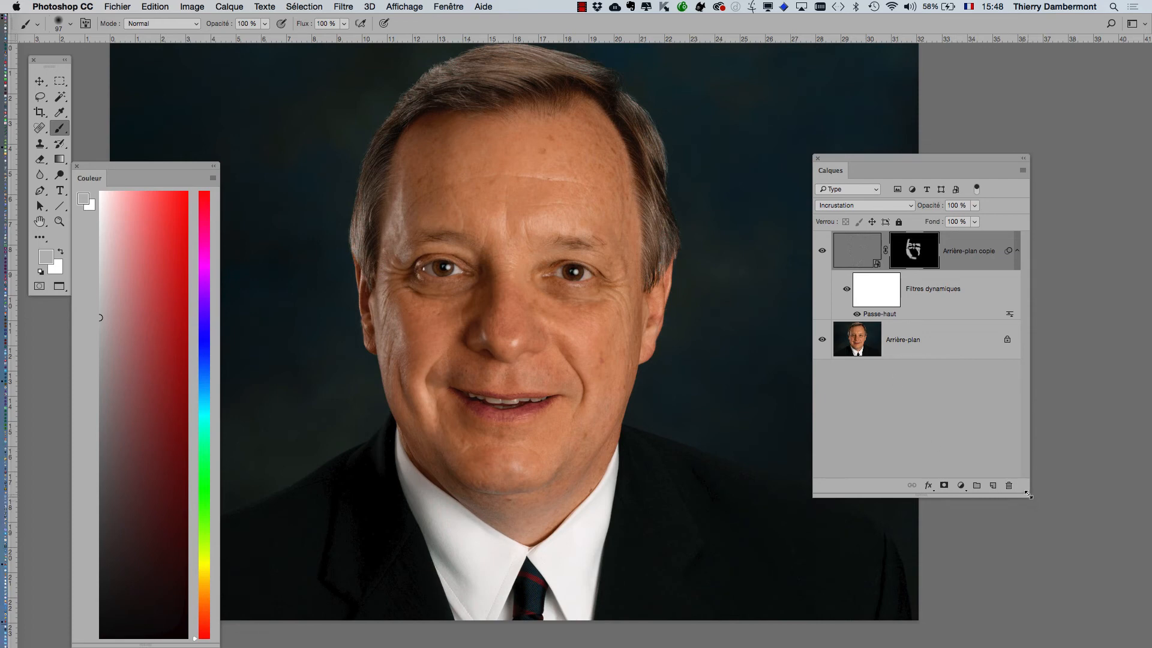
{"action": "left_click_drag", "start_coordinate": [1028, 495], "coordinate": [1048, 516]}
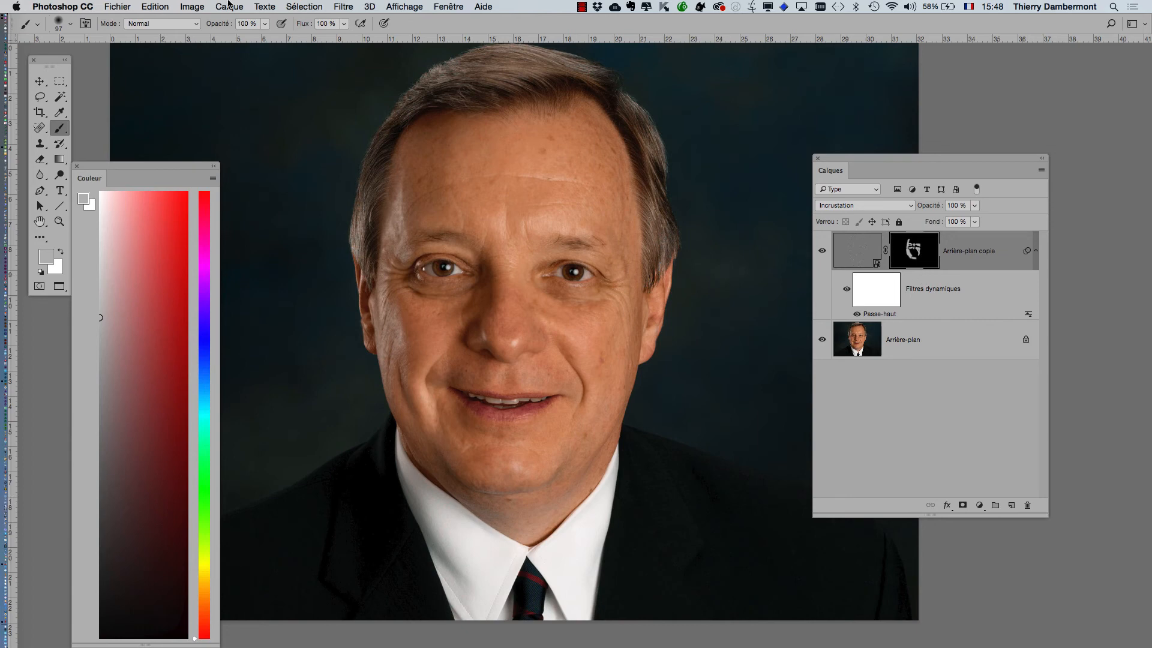
{"action": "left_click", "coordinate": [979, 505]}
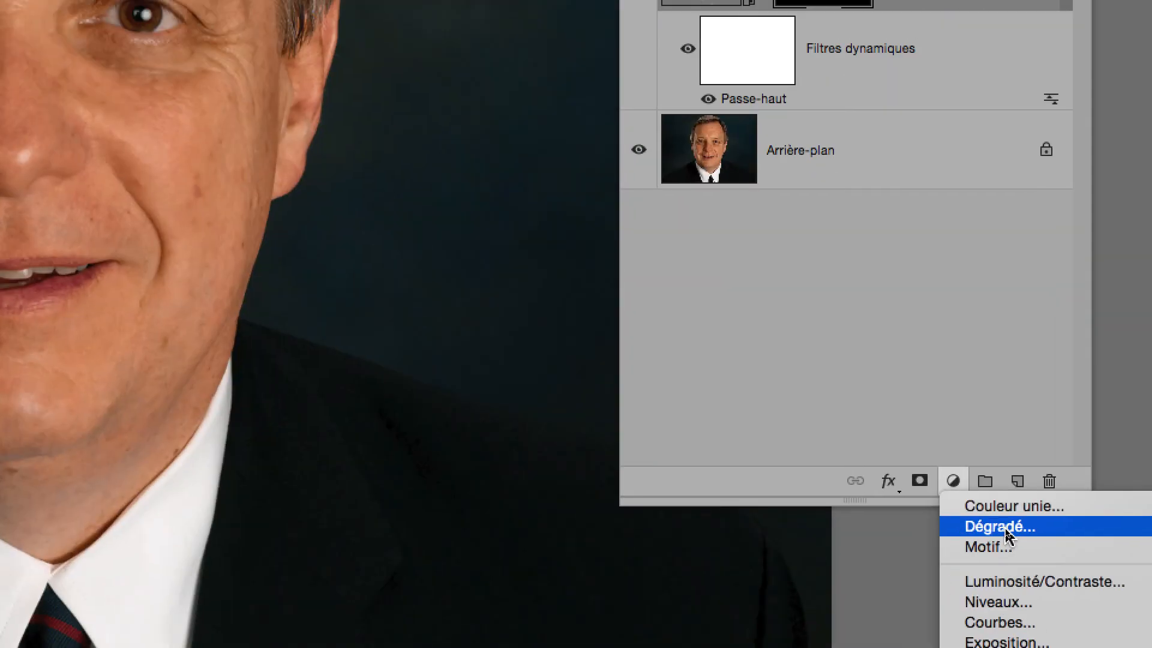
{"action": "left_click", "coordinate": [1002, 559]}
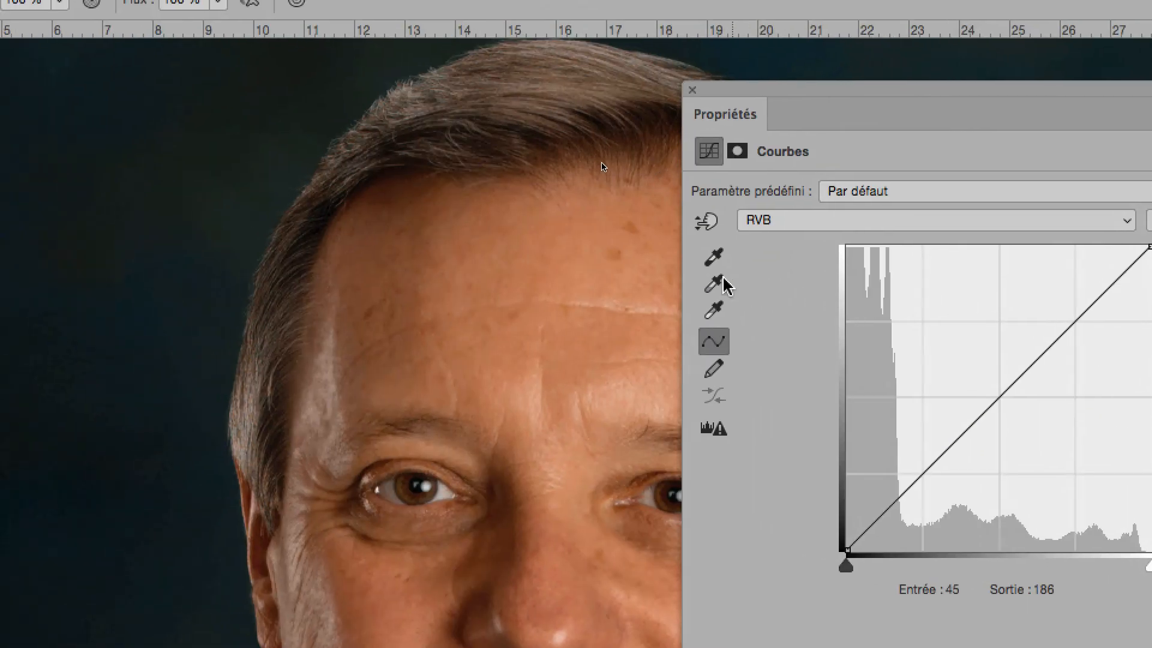
- Move the Propriétés panel off the face and neutralise the colour cast by sampling the grey hair above one ear as the curves' grey point
{"action": "left_click", "coordinate": [717, 281]}
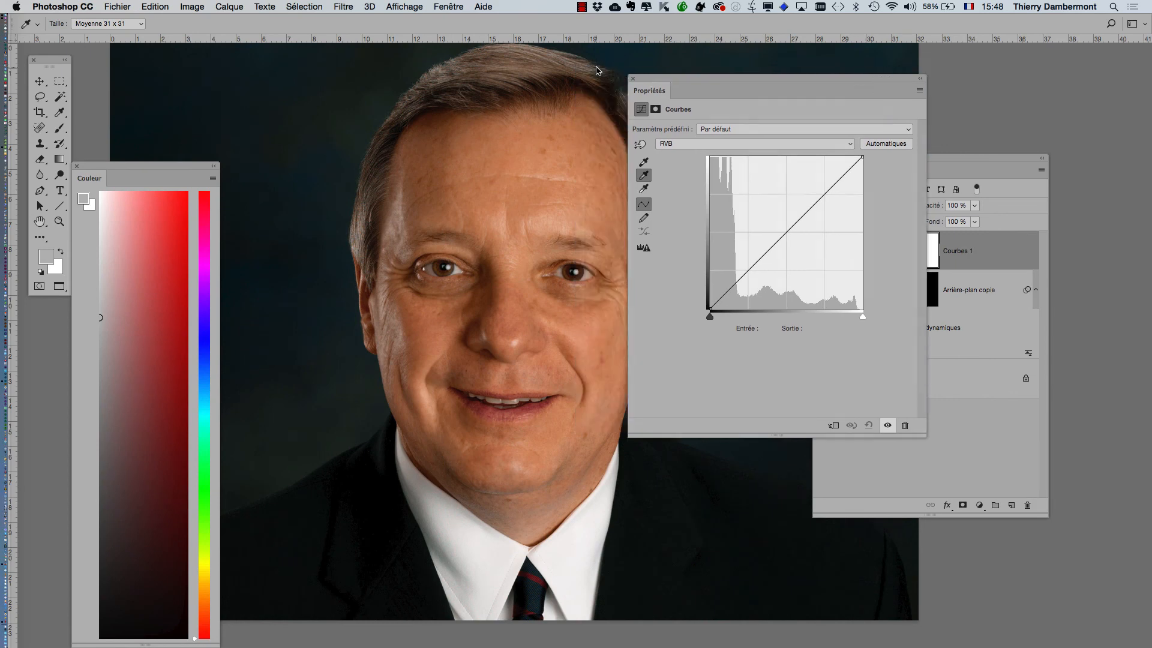
{"action": "left_click_drag", "start_coordinate": [648, 78], "coordinate": [891, 72]}
{"action": "left_click", "coordinate": [655, 248]}
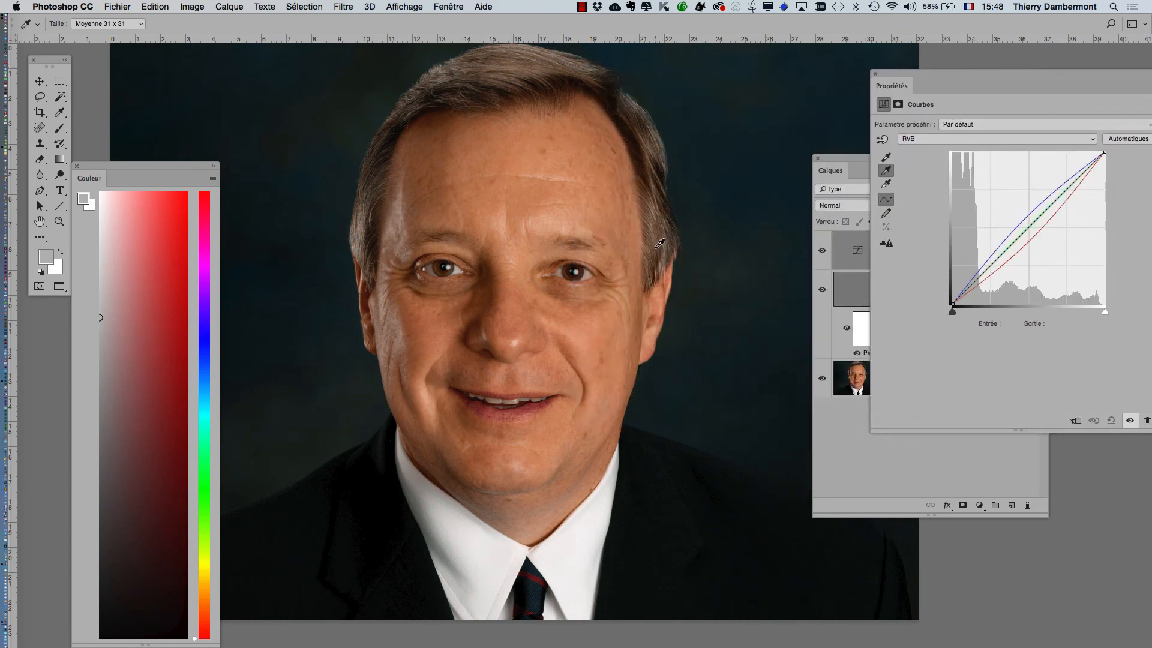
{"action": "left_click", "coordinate": [656, 225]}
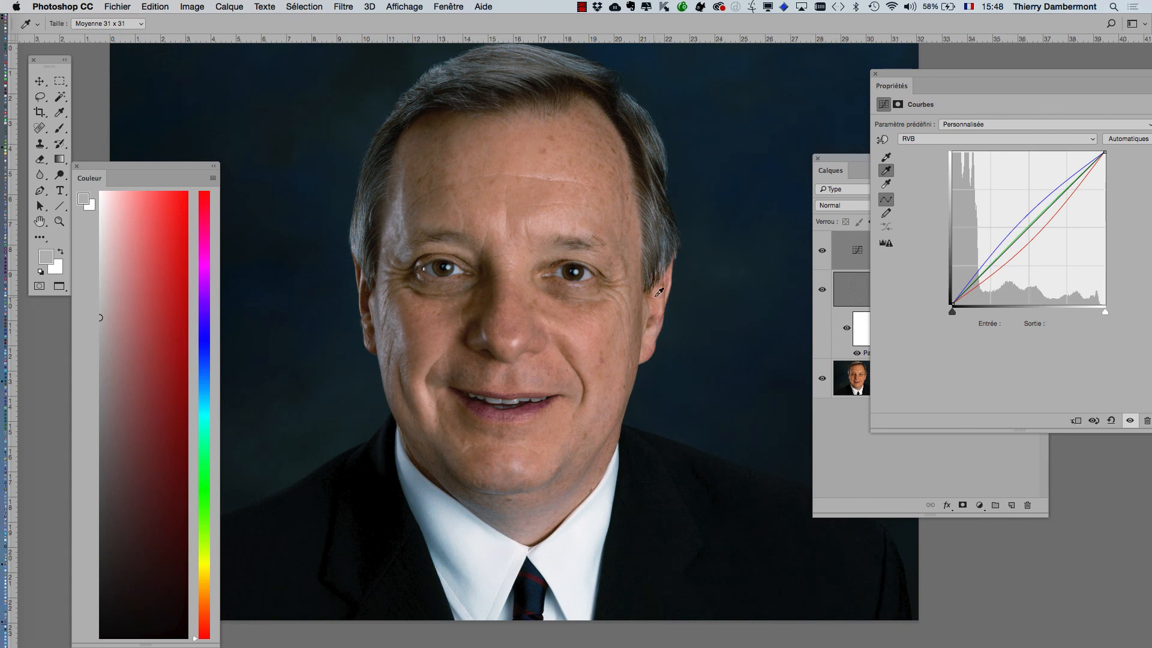
{"action": "left_click", "coordinate": [659, 270]}
{"action": "left_click", "coordinate": [664, 249]}
- Refine the curves' grey point by sampling the grey hair at the temple on the opposite side of the head
{"action": "left_click", "coordinate": [351, 202]}
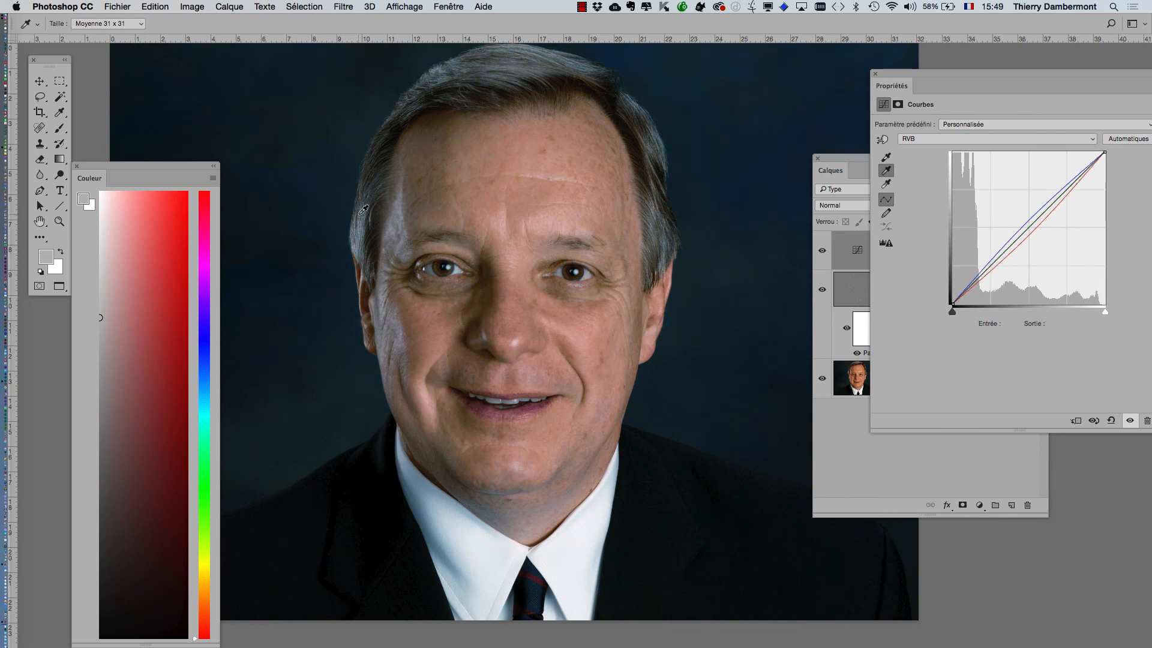
{"action": "left_click", "coordinate": [366, 220]}
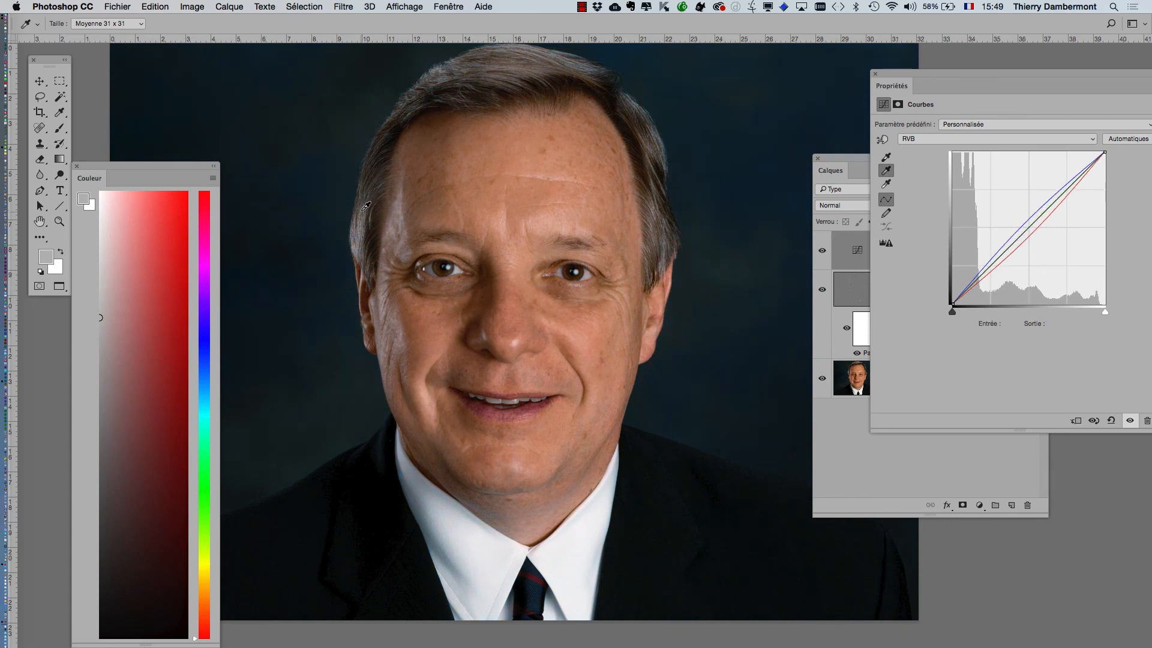
{"action": "left_click", "coordinate": [354, 229]}
{"action": "left_click", "coordinate": [356, 235]}
{"action": "left_click", "coordinate": [361, 220]}
- Close the curves settings, compare the portrait with and without the Courbes 1 layer and enlarge the face for inspection
{"action": "left_click", "coordinate": [875, 74]}
{"action": "left_click", "coordinate": [822, 251]}
{"action": "left_click", "coordinate": [822, 252]}
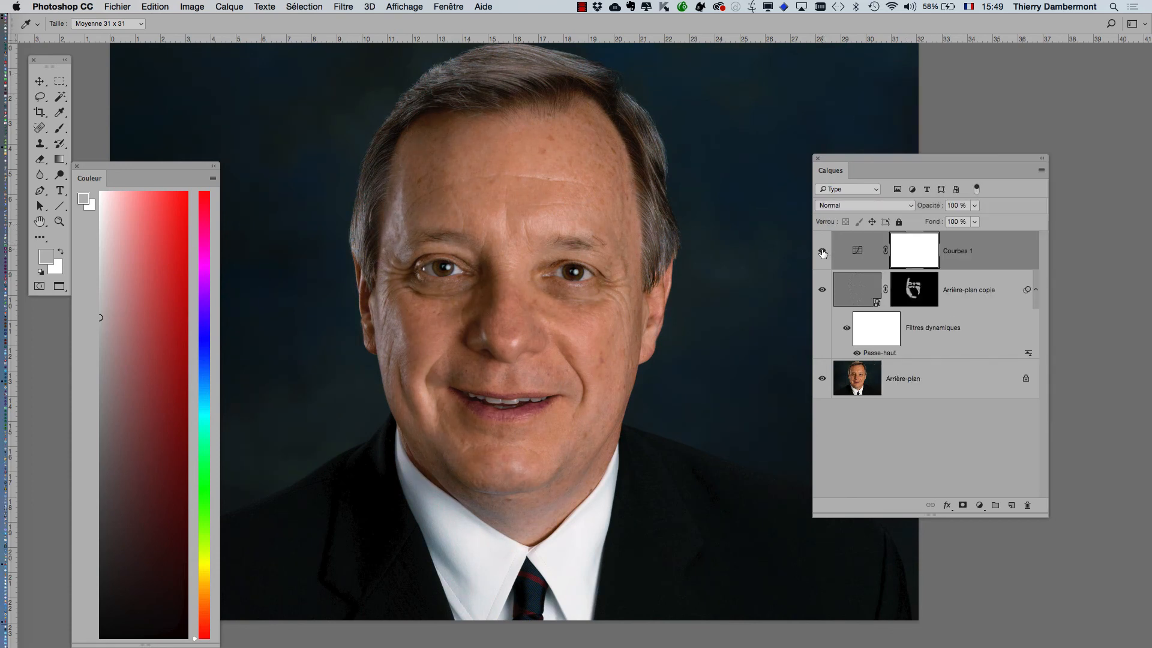
{"action": "left_click", "coordinate": [539, 261], "text": "super"}
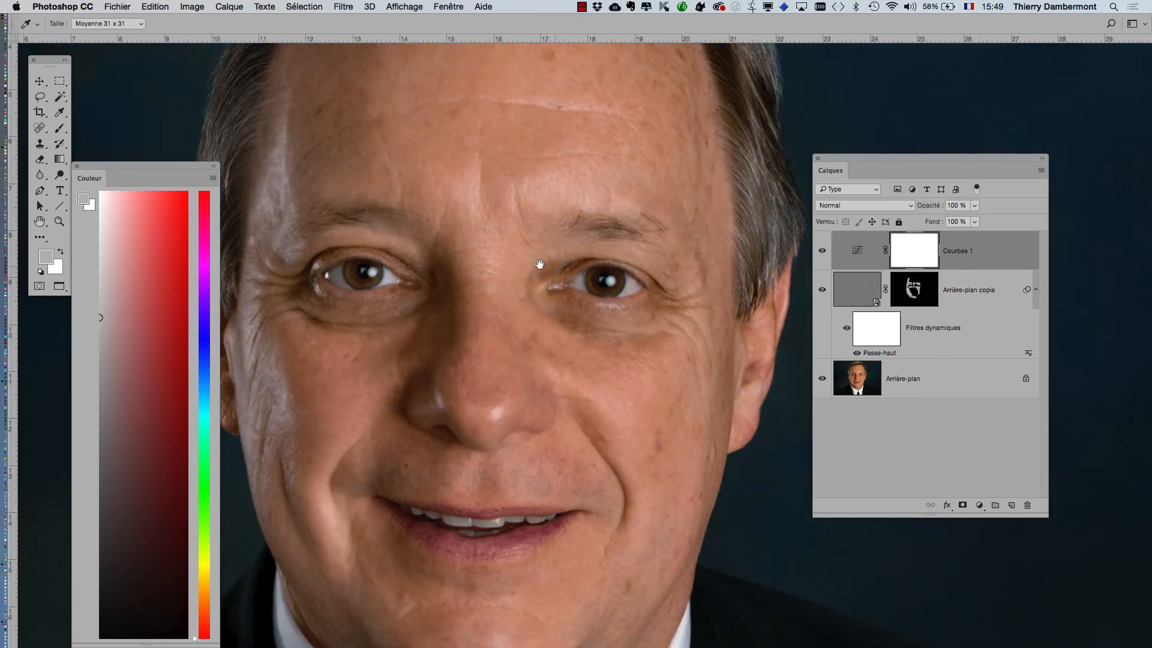
- Compare the skin tones around the forehead and eyes with and without the Courbes 1 layer, leaving the layer shown
{"action": "left_click_drag", "start_coordinate": [601, 262], "coordinate": [686, 344]}
{"action": "left_click", "coordinate": [823, 251]}
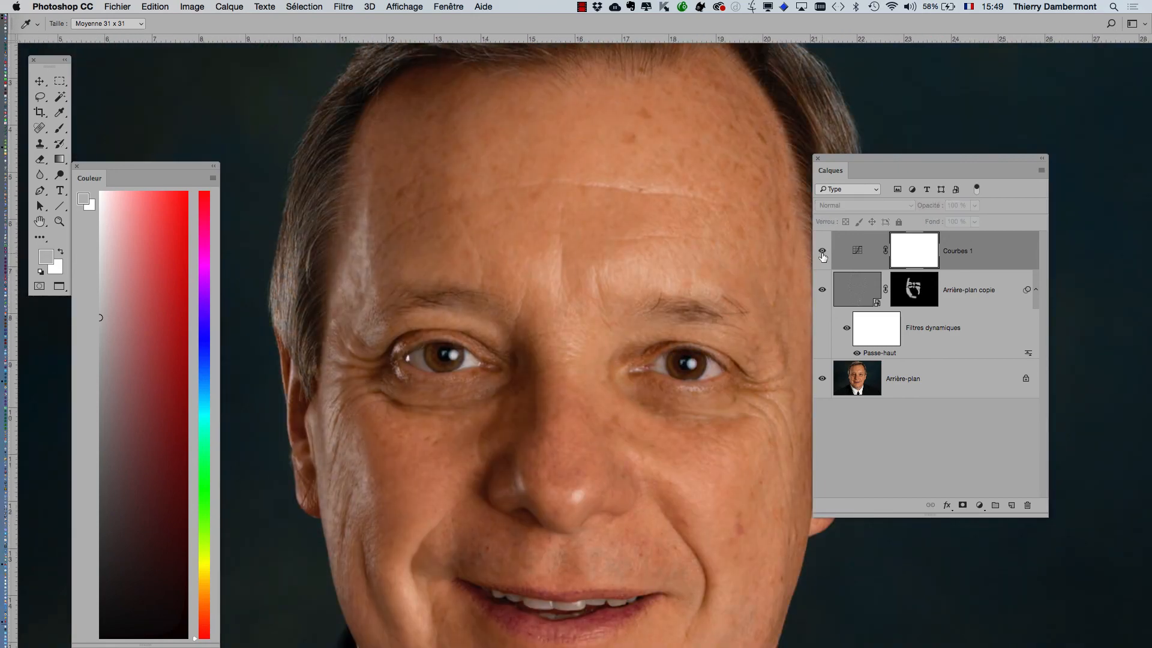
{"action": "left_click", "coordinate": [822, 252]}
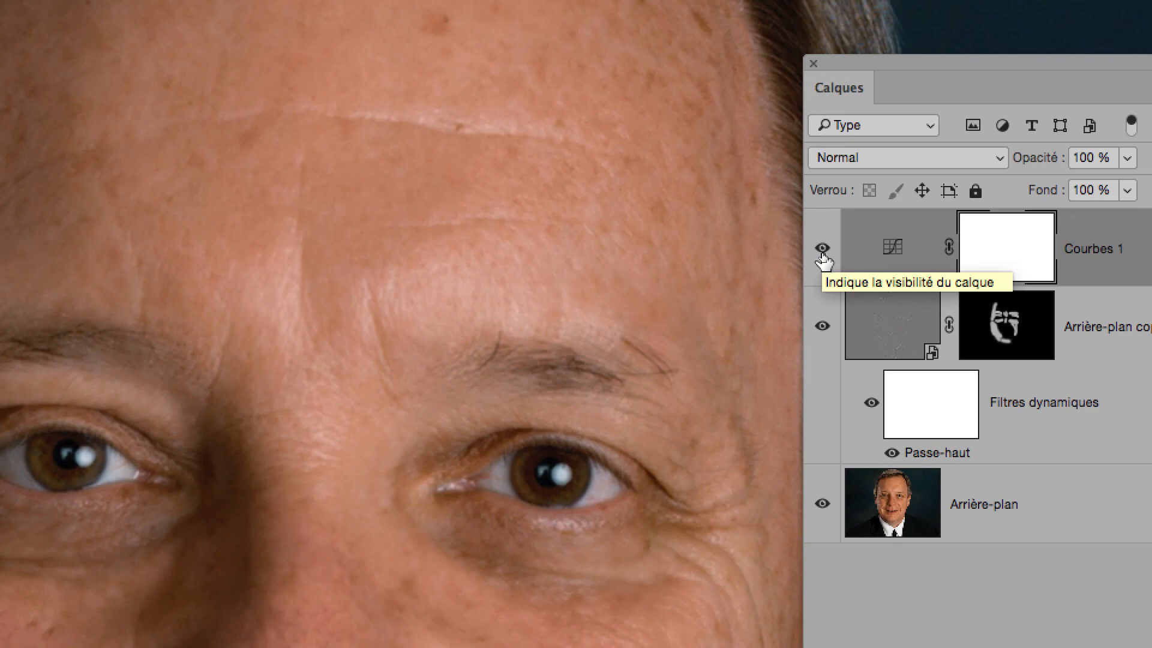
{"action": "left_click", "coordinate": [823, 251]}
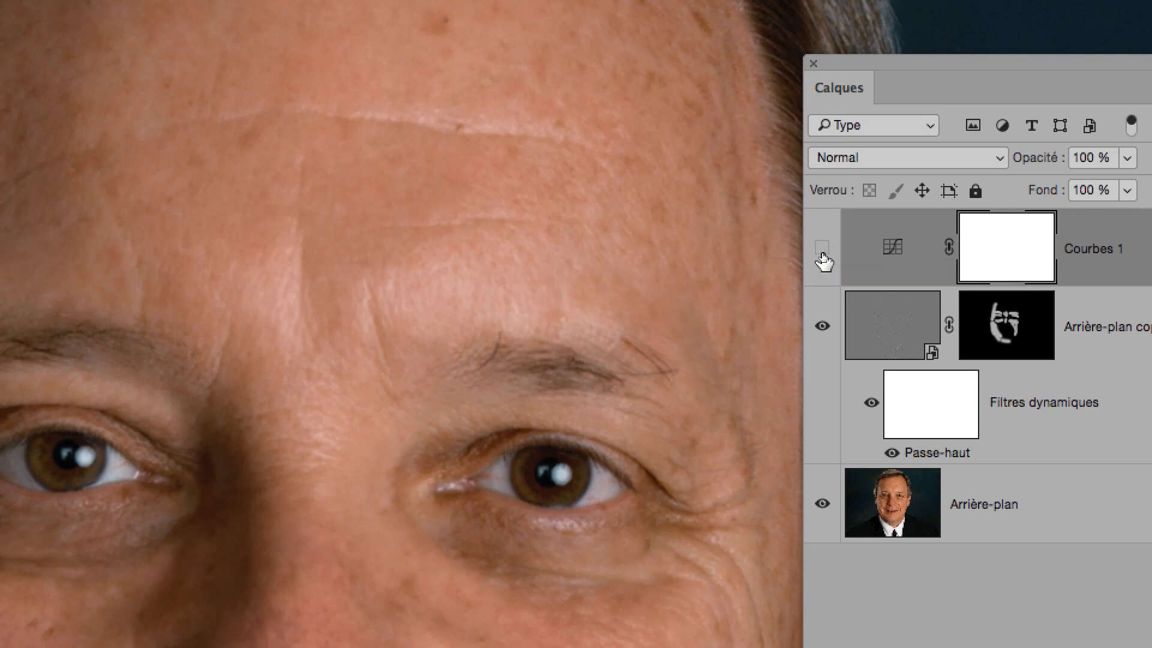
{"action": "left_click", "coordinate": [822, 252]}
{"action": "left_click", "coordinate": [822, 251]}
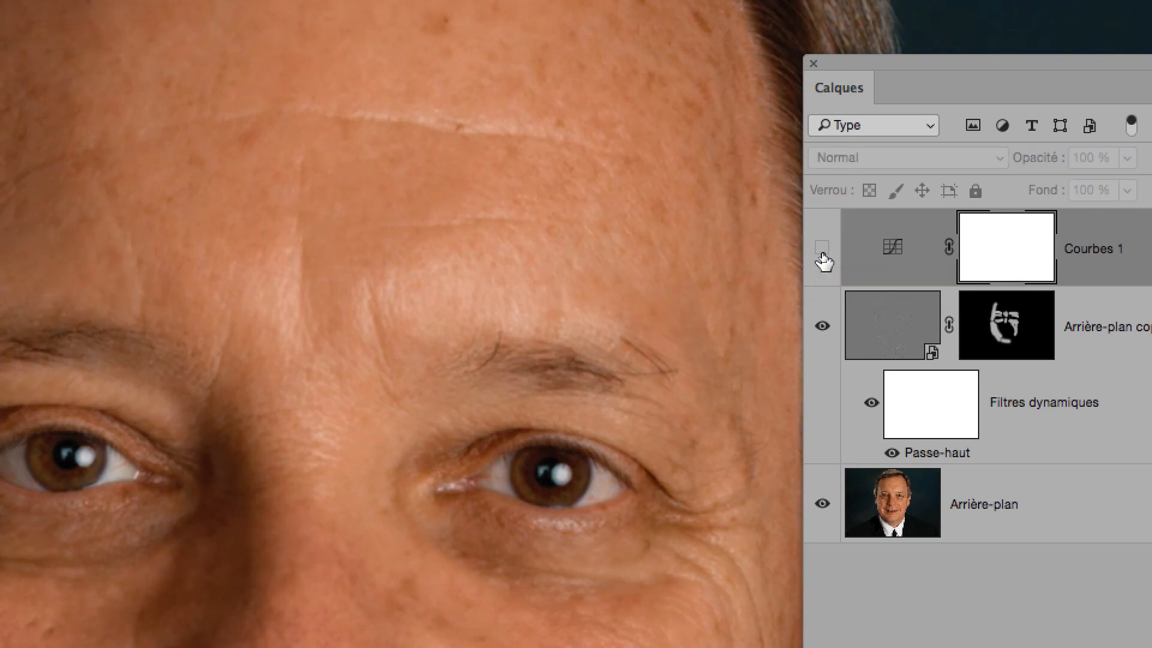
{"action": "left_click", "coordinate": [822, 252]}
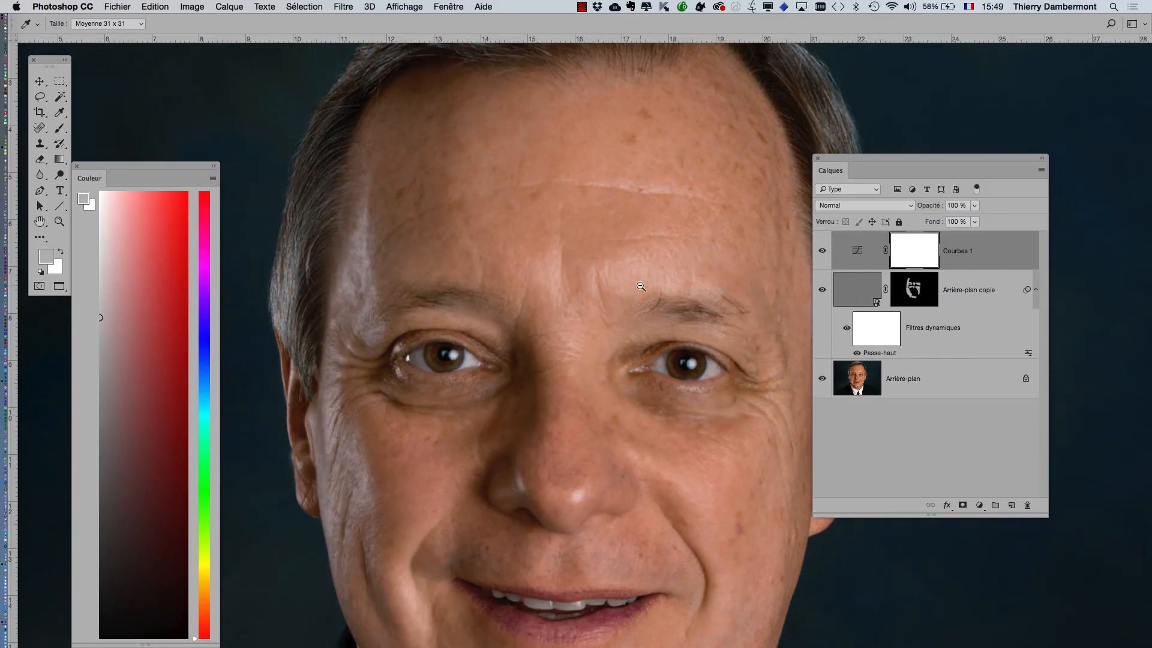
- Save the retouched portrait as IMG_1894.psd in Photoshop format, with layers and the sRGB profile included, in the JOUR 4 PHOTOSHOP folder
{"action": "left_click", "coordinate": [459, 319], "text": "alt"}
{"action": "left_click", "coordinate": [466, 382], "text": "alt"}
{"action": "left_click", "coordinate": [679, 362], "text": "alt"}
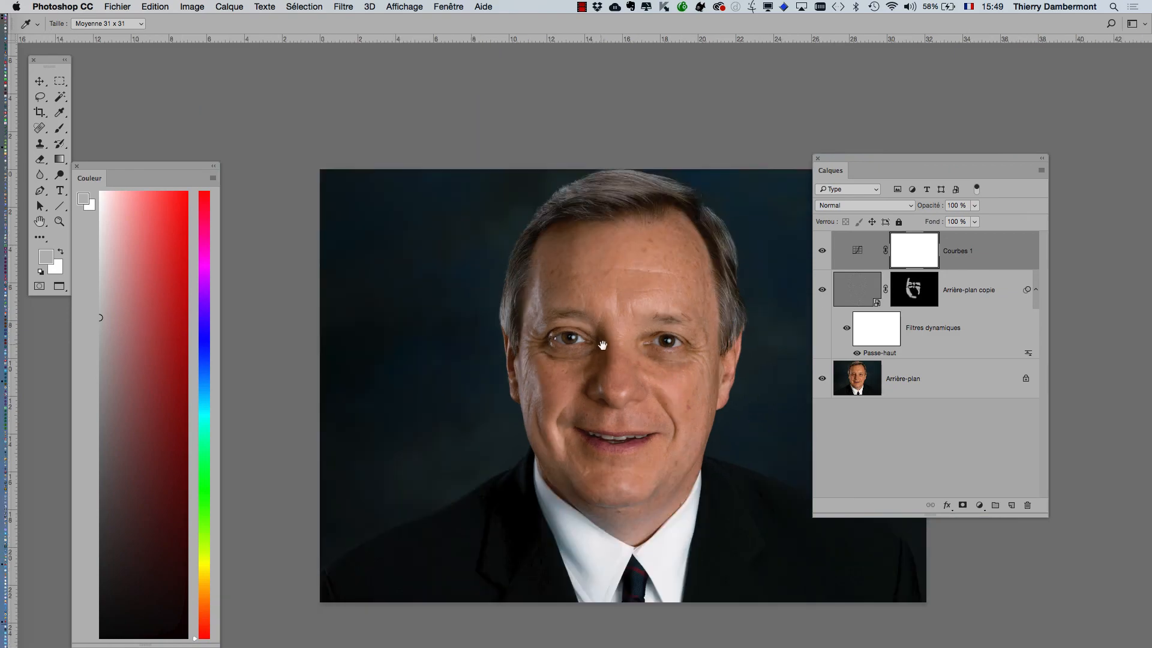
{"action": "scroll", "coordinate": [570, 334], "scroll_direction": "right", "scroll_amount": 5}
{"action": "left_click", "coordinate": [120, 4]}
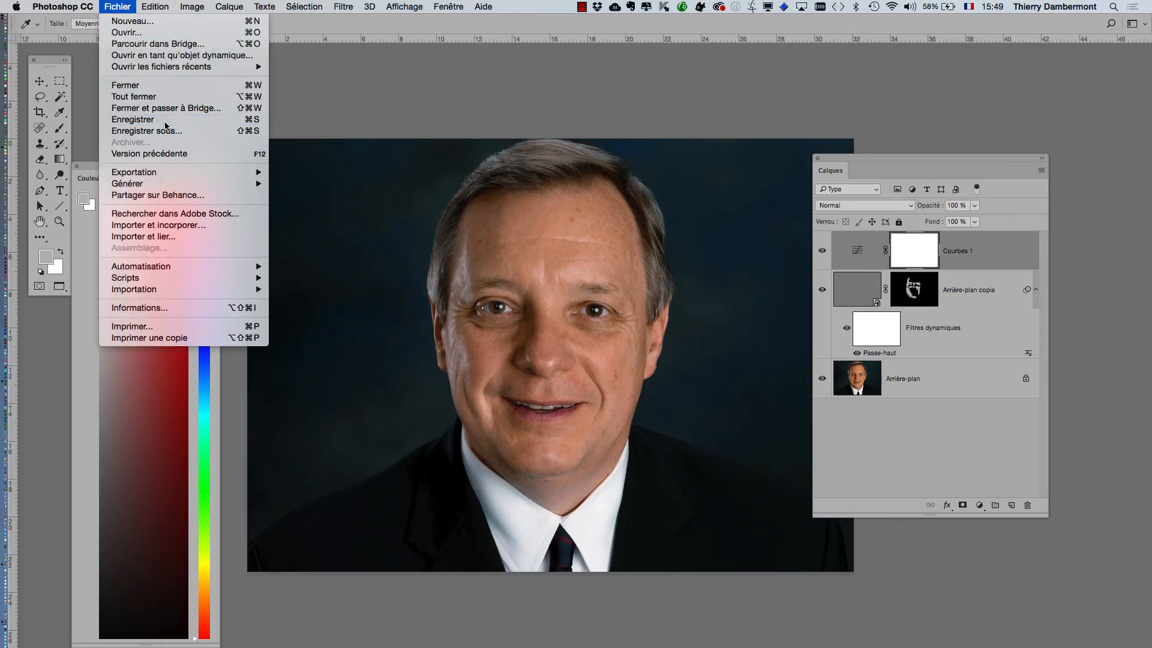
{"action": "left_click", "coordinate": [147, 131]}
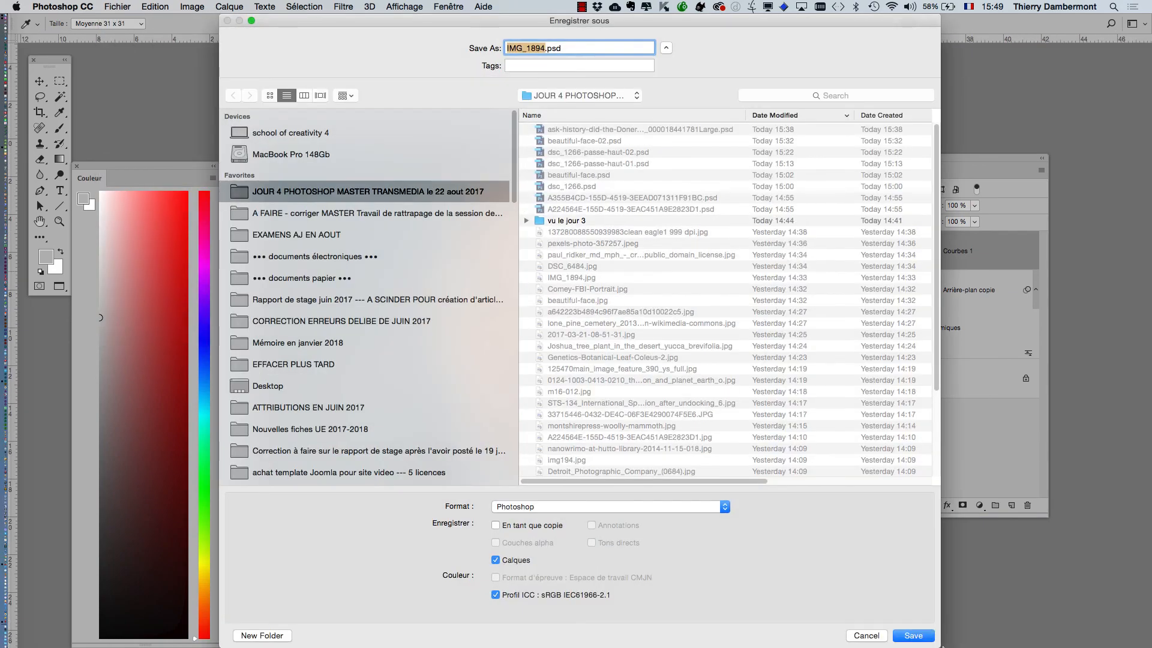
{"action": "left_click_drag", "start_coordinate": [939, 645], "coordinate": [1001, 575]}
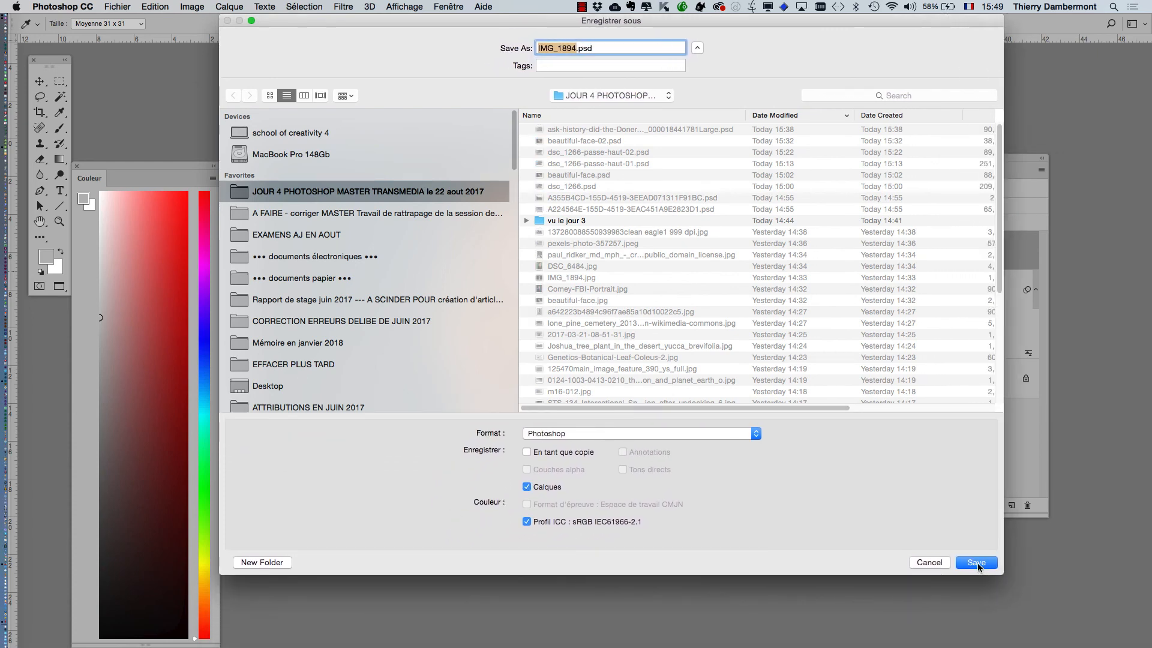
{"action": "left_click_drag", "start_coordinate": [781, 23], "coordinate": [794, 49]}
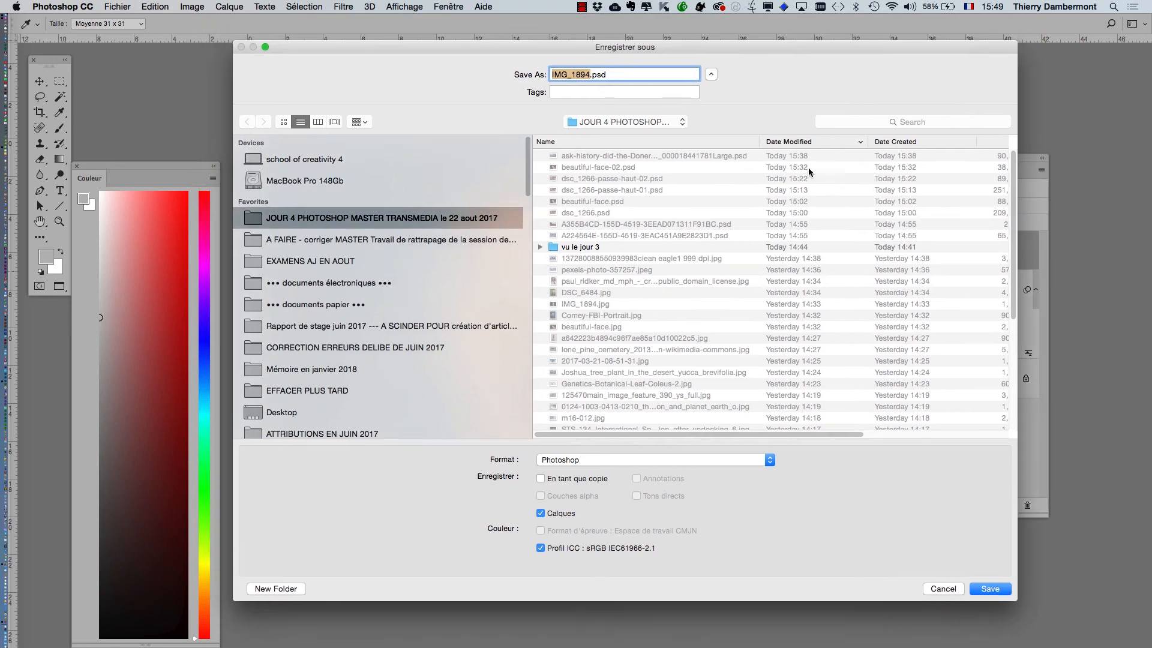
{"action": "left_click", "coordinate": [996, 590]}
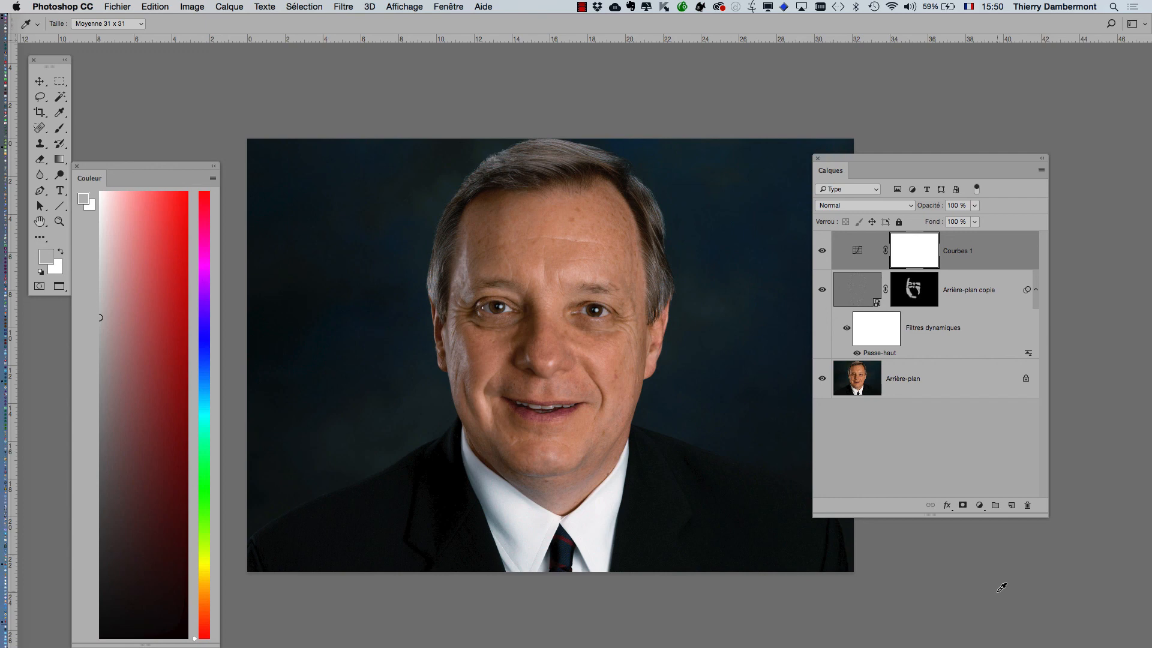
- Clear the Couleur and Calques panels from the workspace and close the saved portrait document
{"action": "left_click_drag", "start_coordinate": [122, 164], "coordinate": [199, 72]}
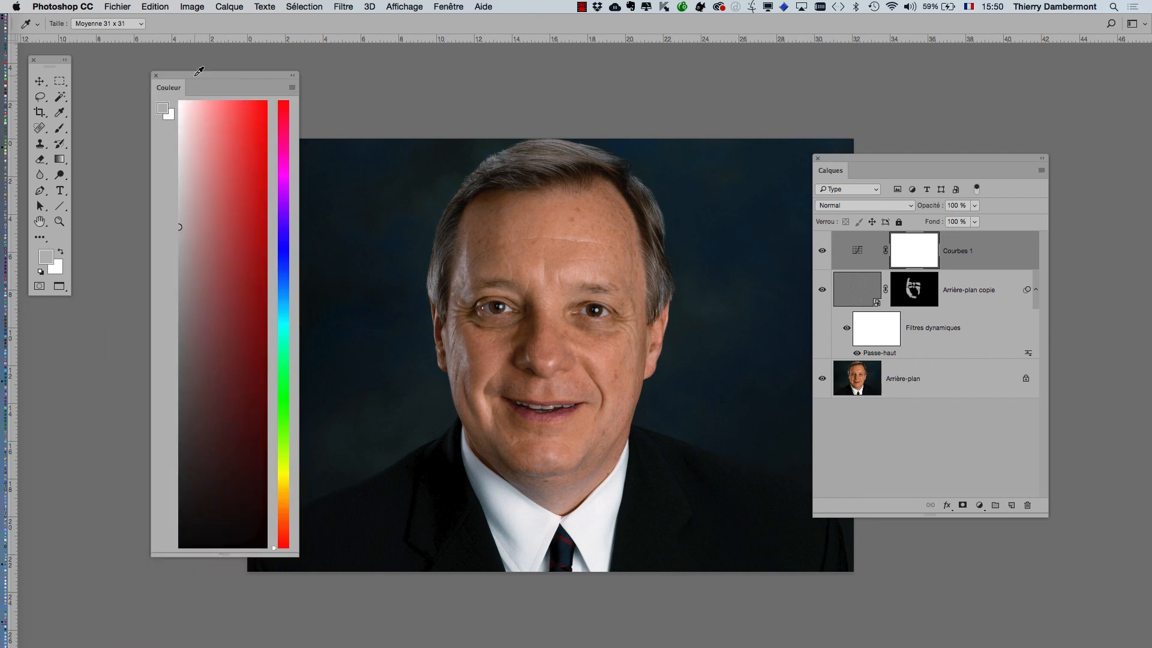
{"action": "left_click", "coordinate": [156, 76]}
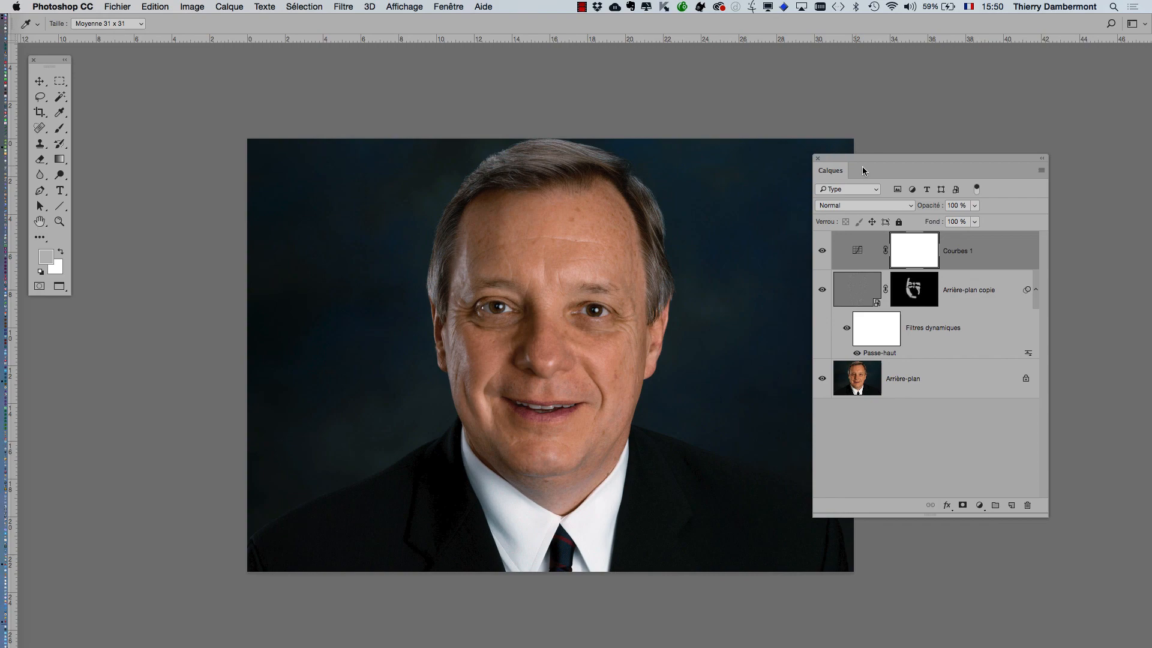
{"action": "left_click", "coordinate": [818, 159]}
{"action": "key", "text": "super+w"}
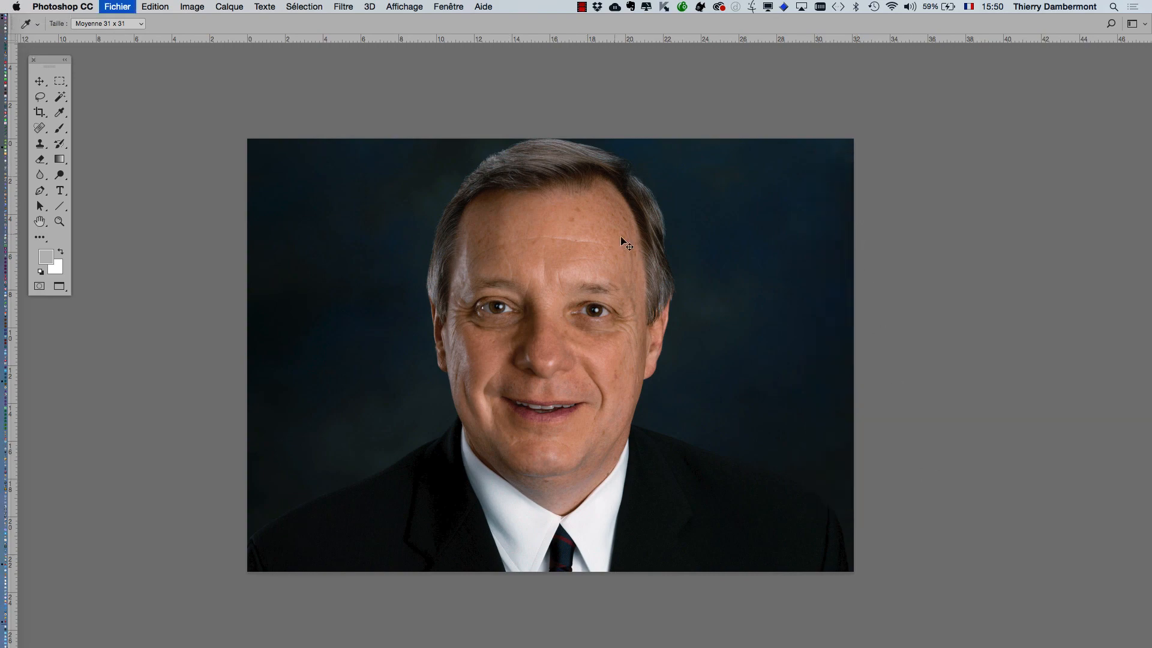